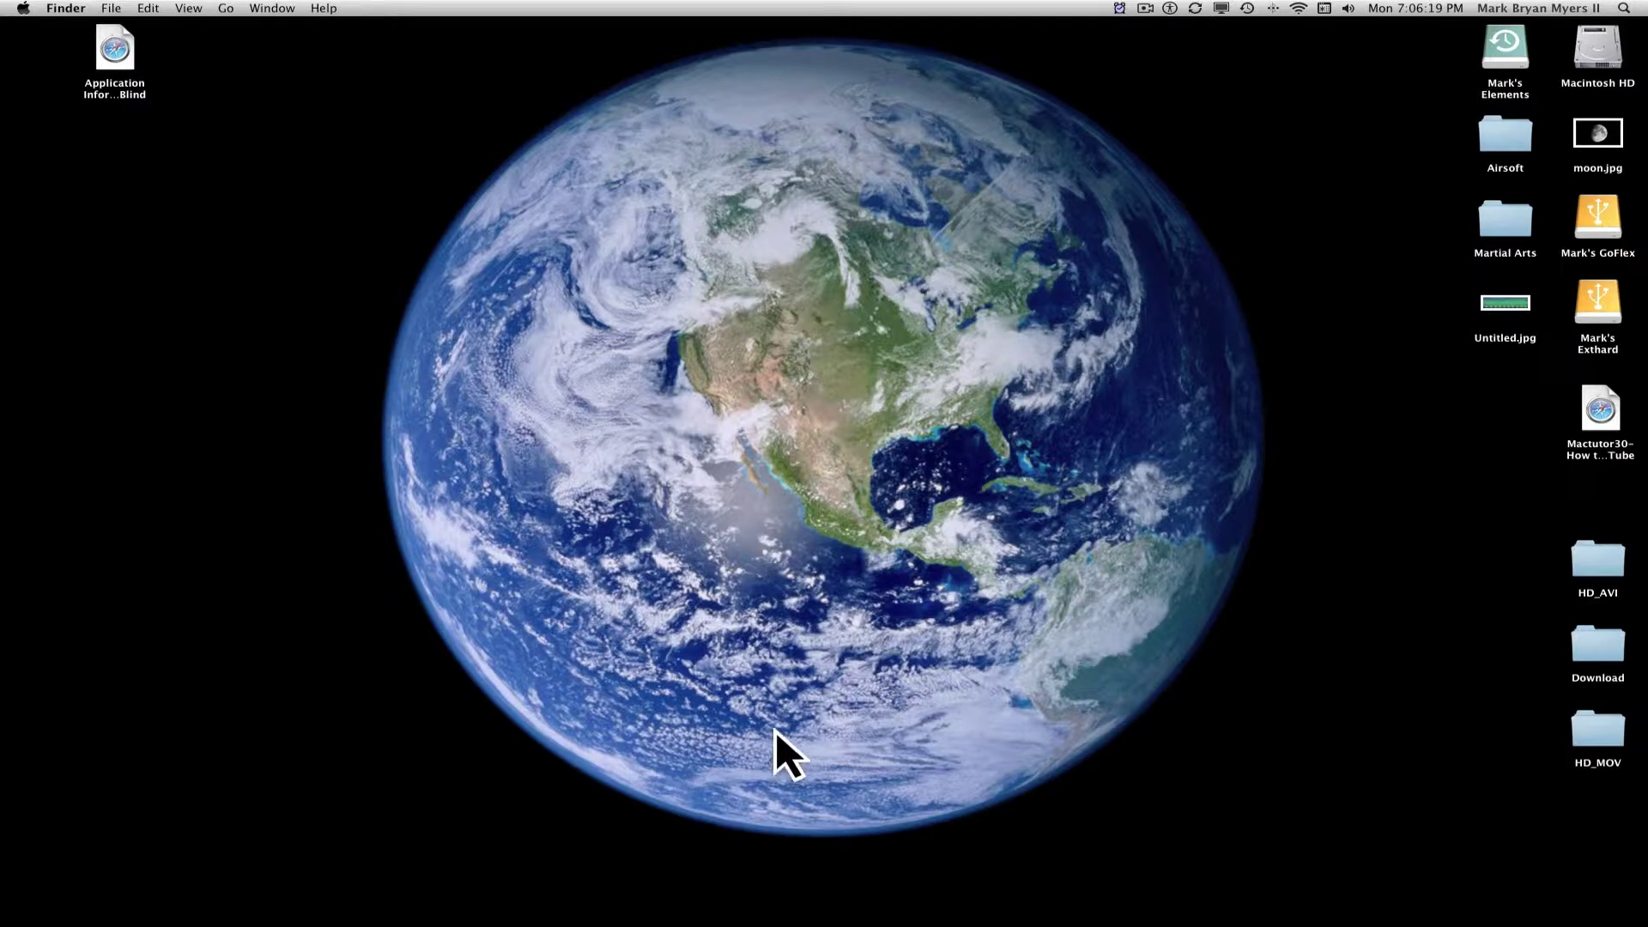
# Open the Applications stack from the Dock as a grid of installed apps.
pyautogui.moveTo(420, 921)
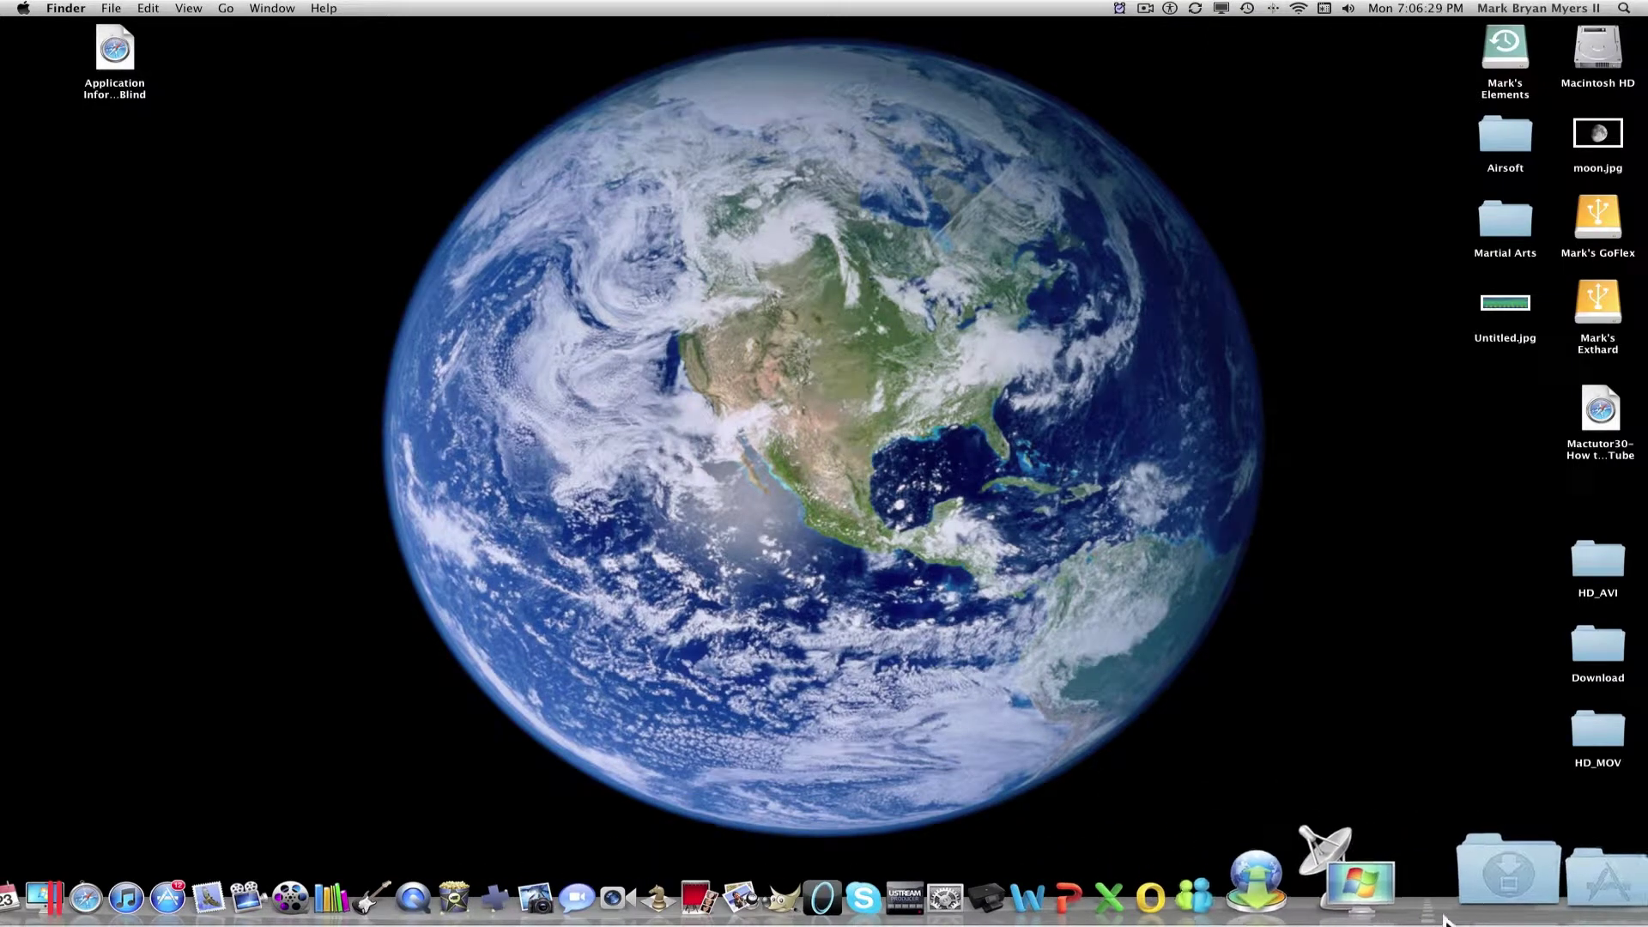
pyautogui.click(1500, 911)
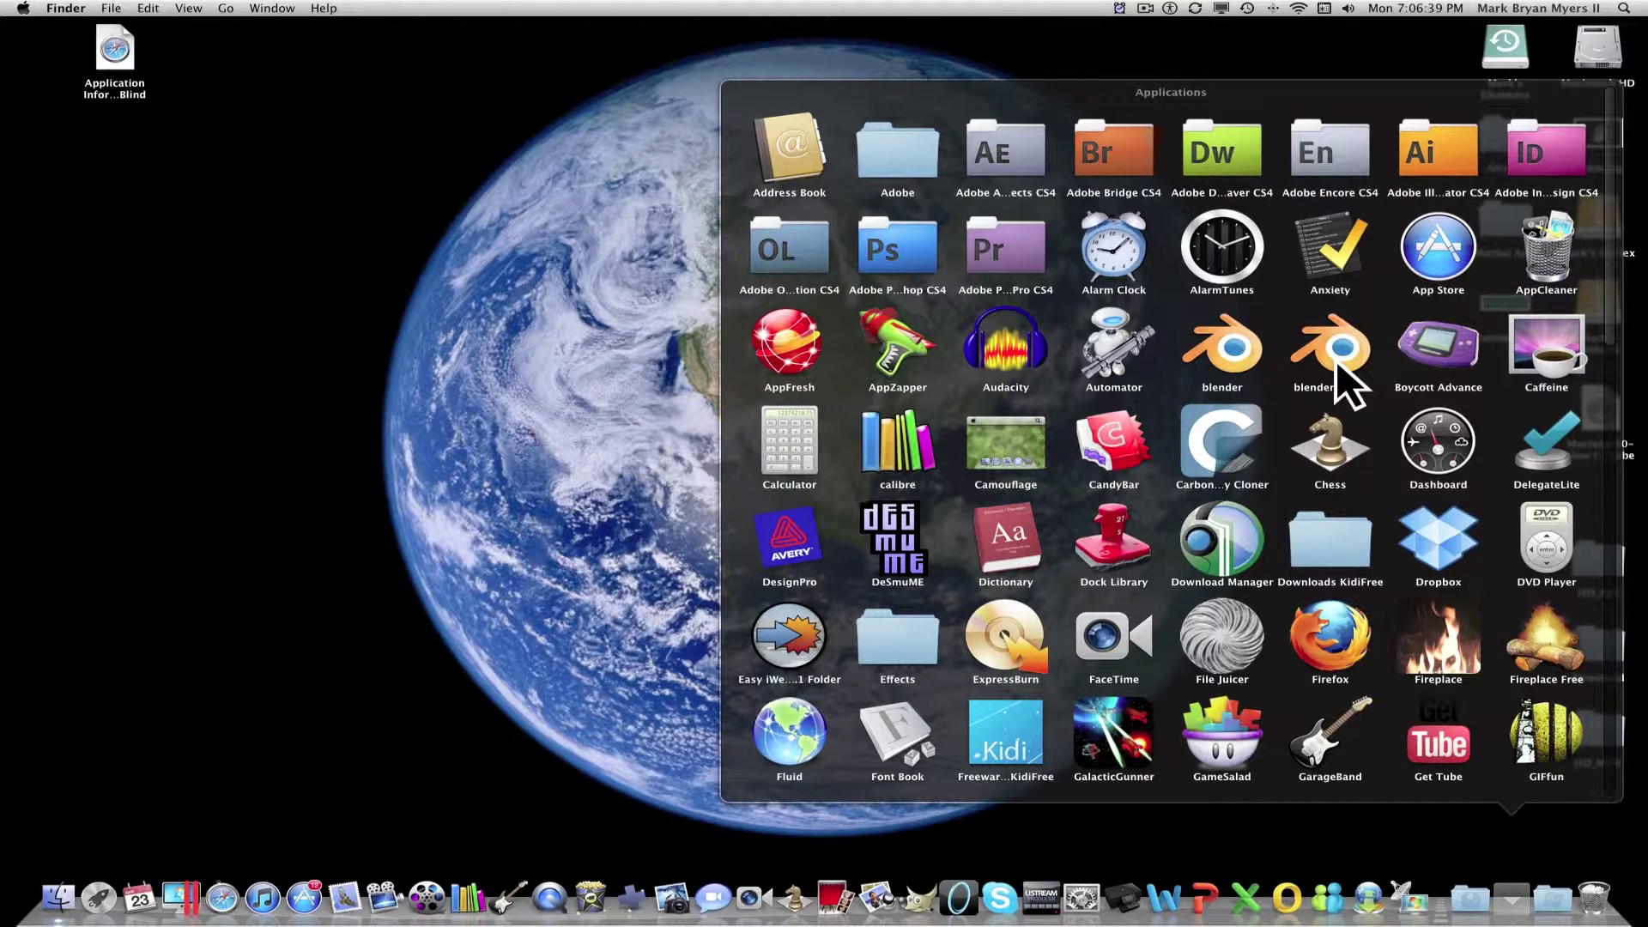
# Scroll through the Applications grid, dismiss it, and launch MacX Video Converter Pro from the Dock.
pyautogui.scroll(-3, 1337, 360)
pyautogui.scroll(-15, 1335, 359)
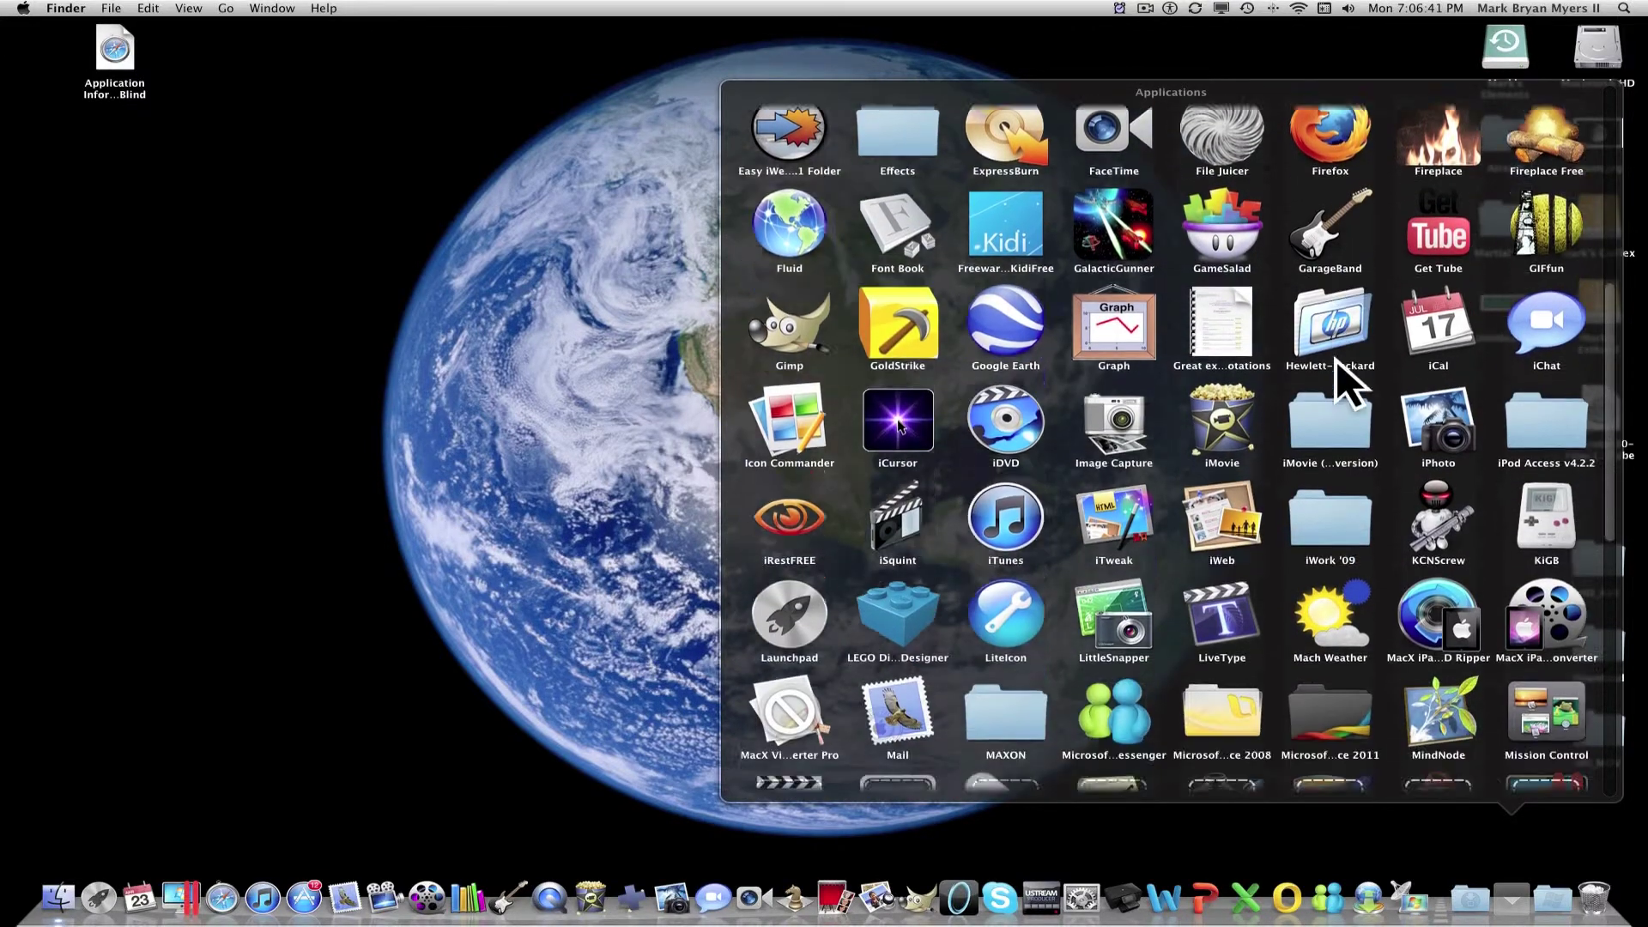
pyautogui.scroll(-4, 1335, 359)
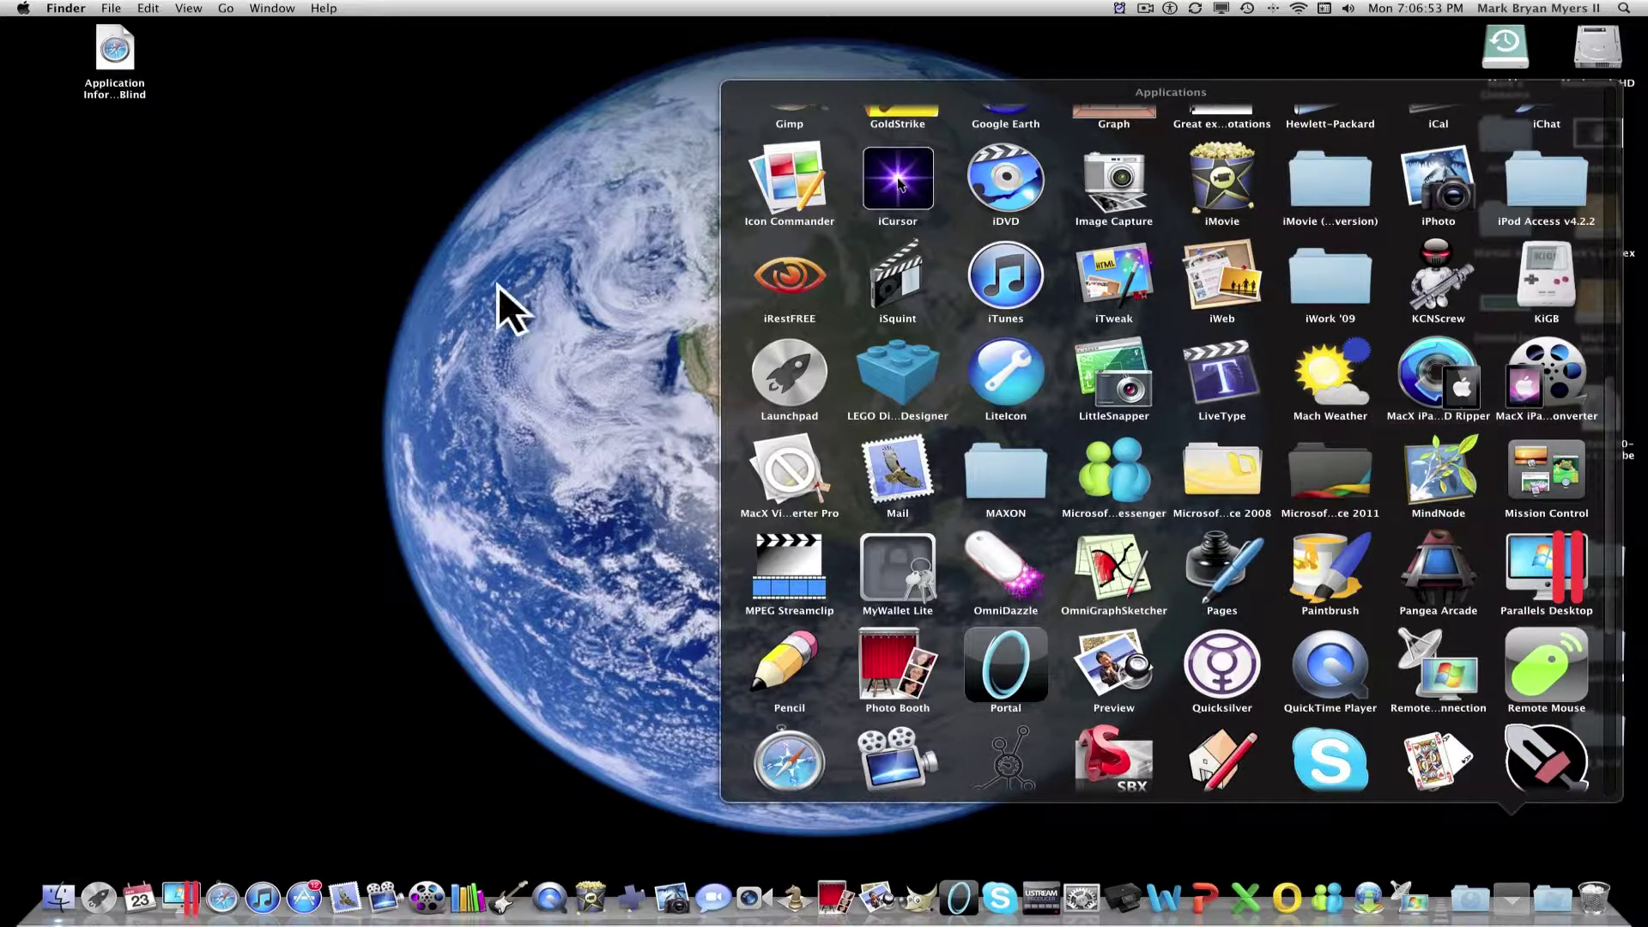
pyautogui.click(558, 442)
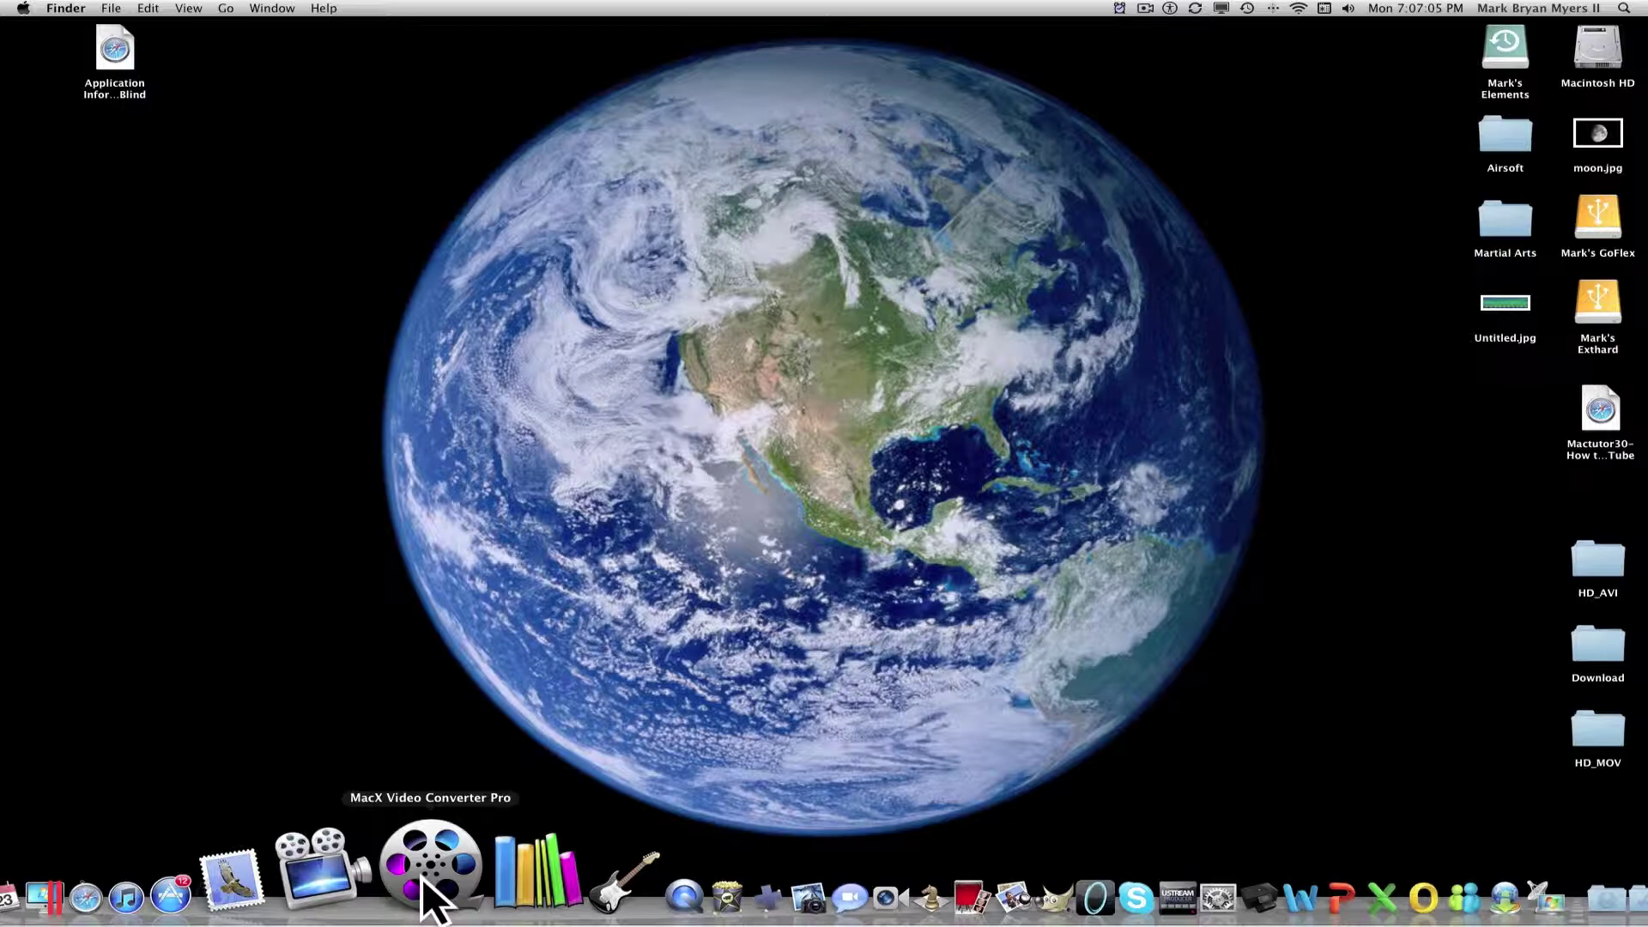
pyautogui.click(421, 877)
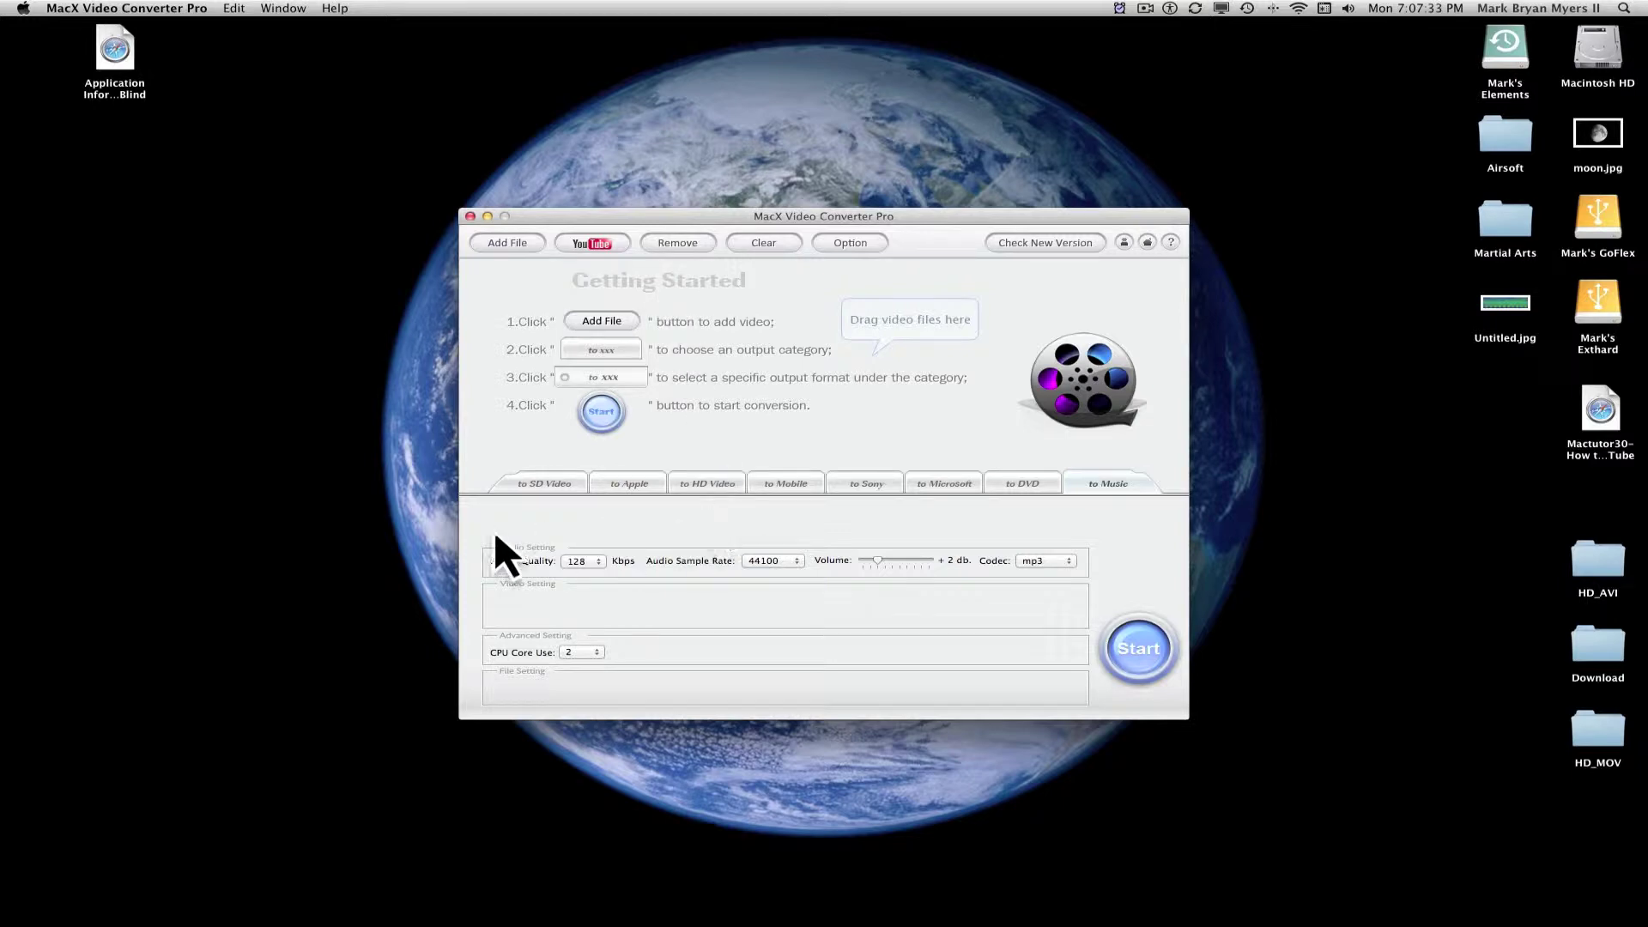
# Select the 'to SD Video' output category to show its AVI, MP4 and MOV formats.
pyautogui.click(532, 484)
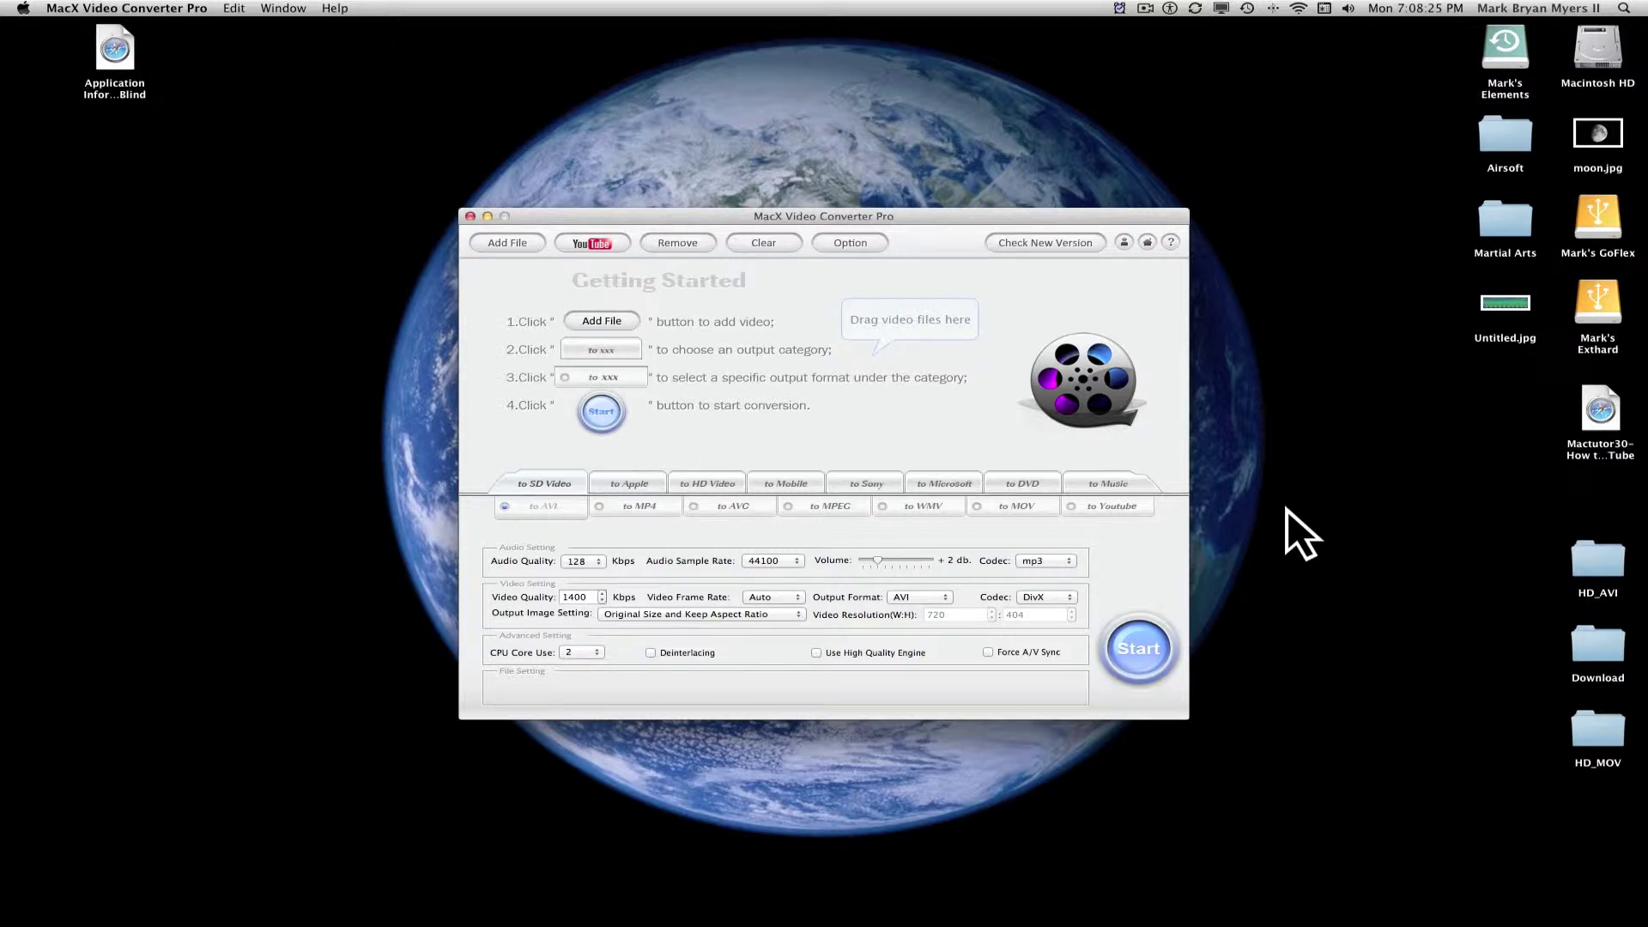
# Try the Youtube and AVI formats, then settle on MP4 with MPEG4 video and aac audio.
pyautogui.click(1114, 505)
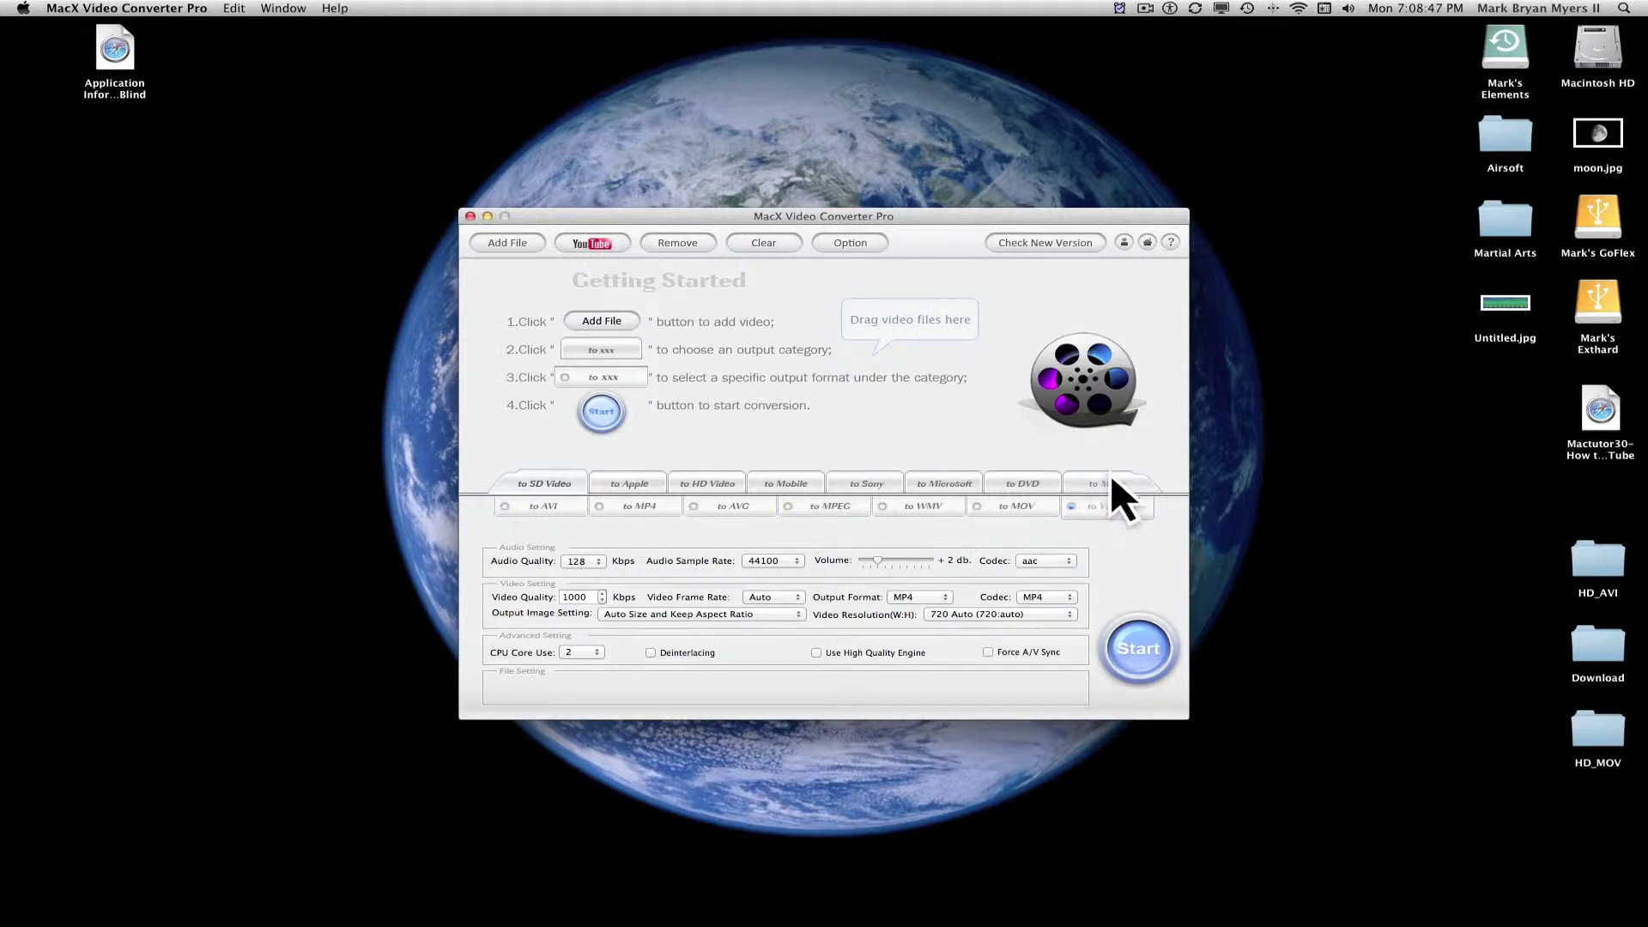
pyautogui.click(1081, 498)
pyautogui.click(536, 506)
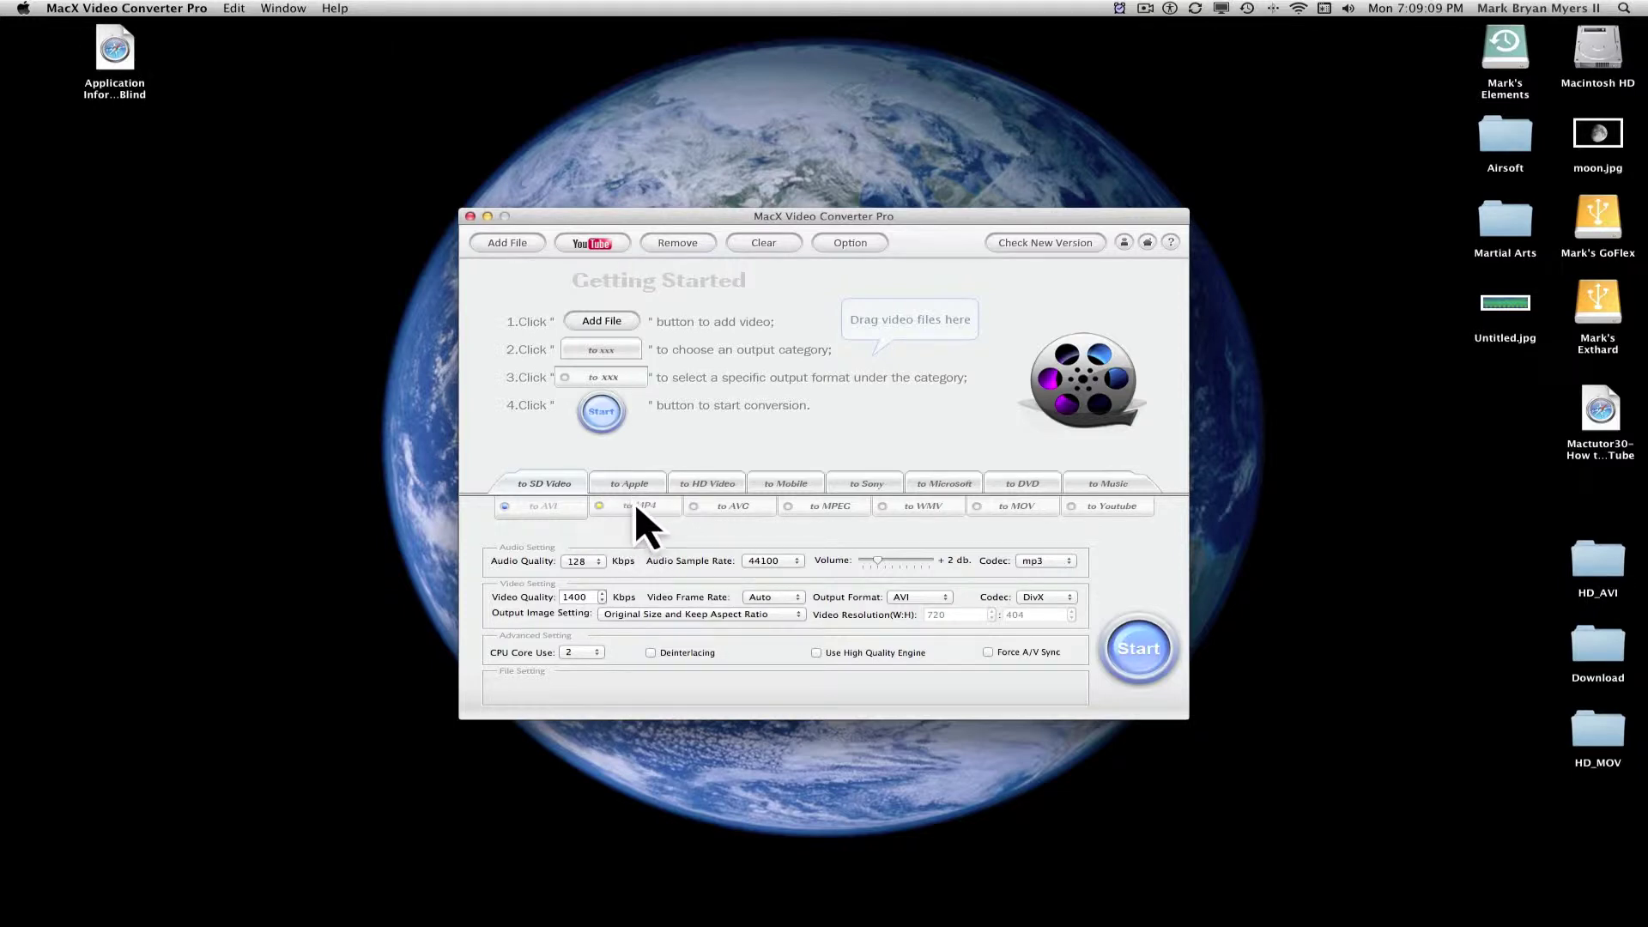
pyautogui.click(639, 507)
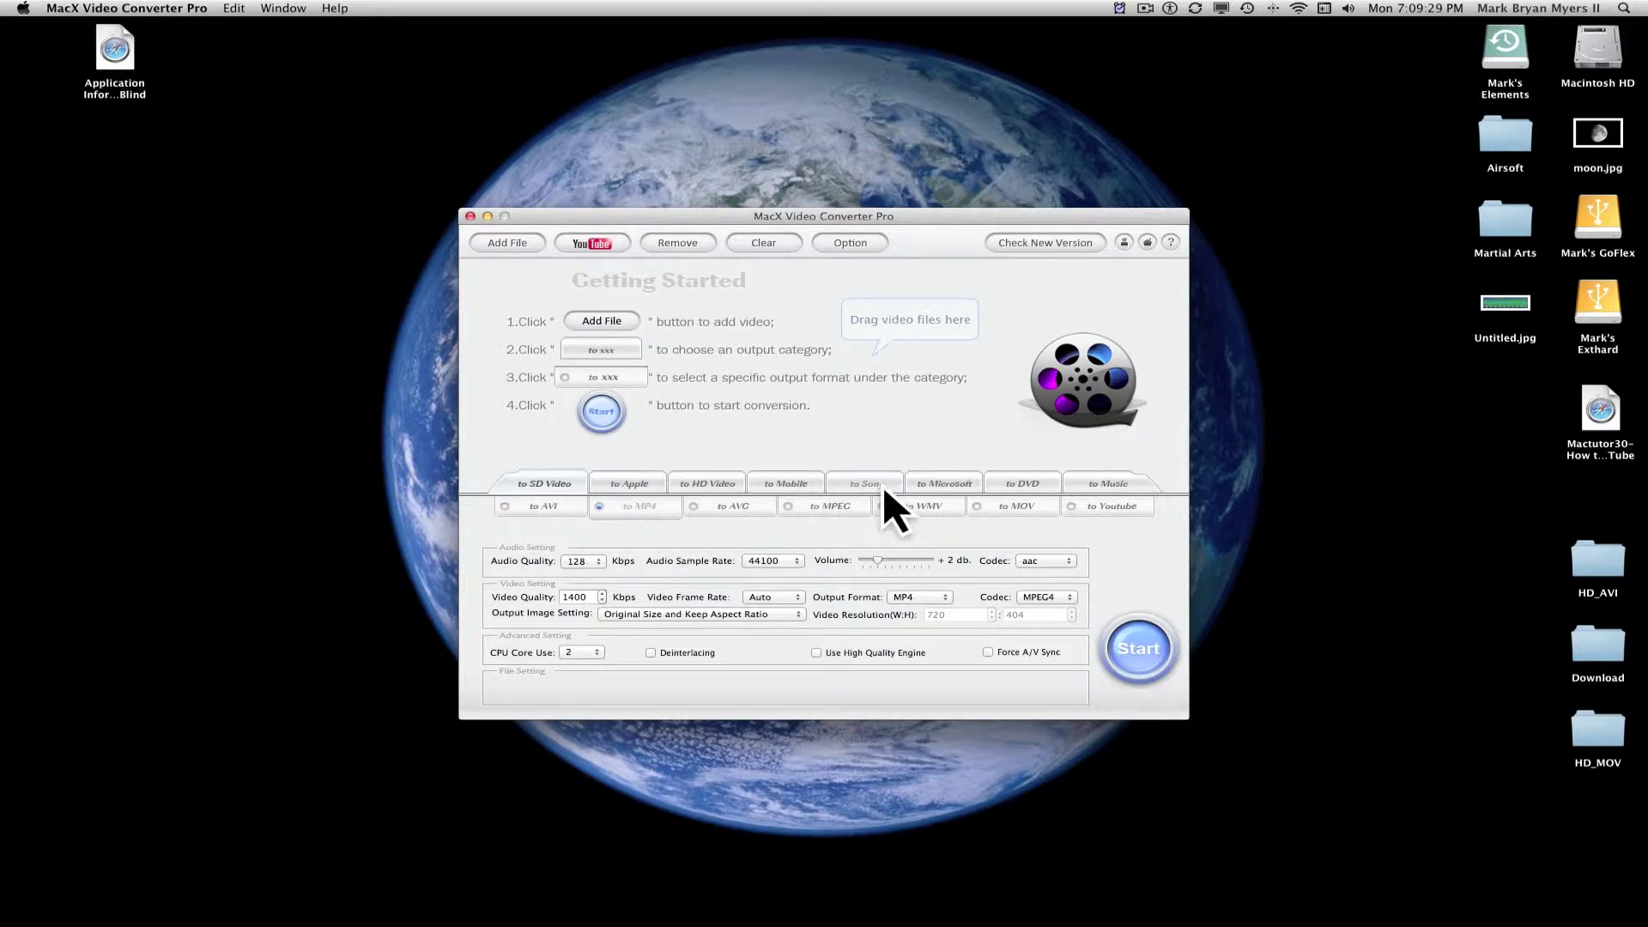
pyautogui.click(644, 486)
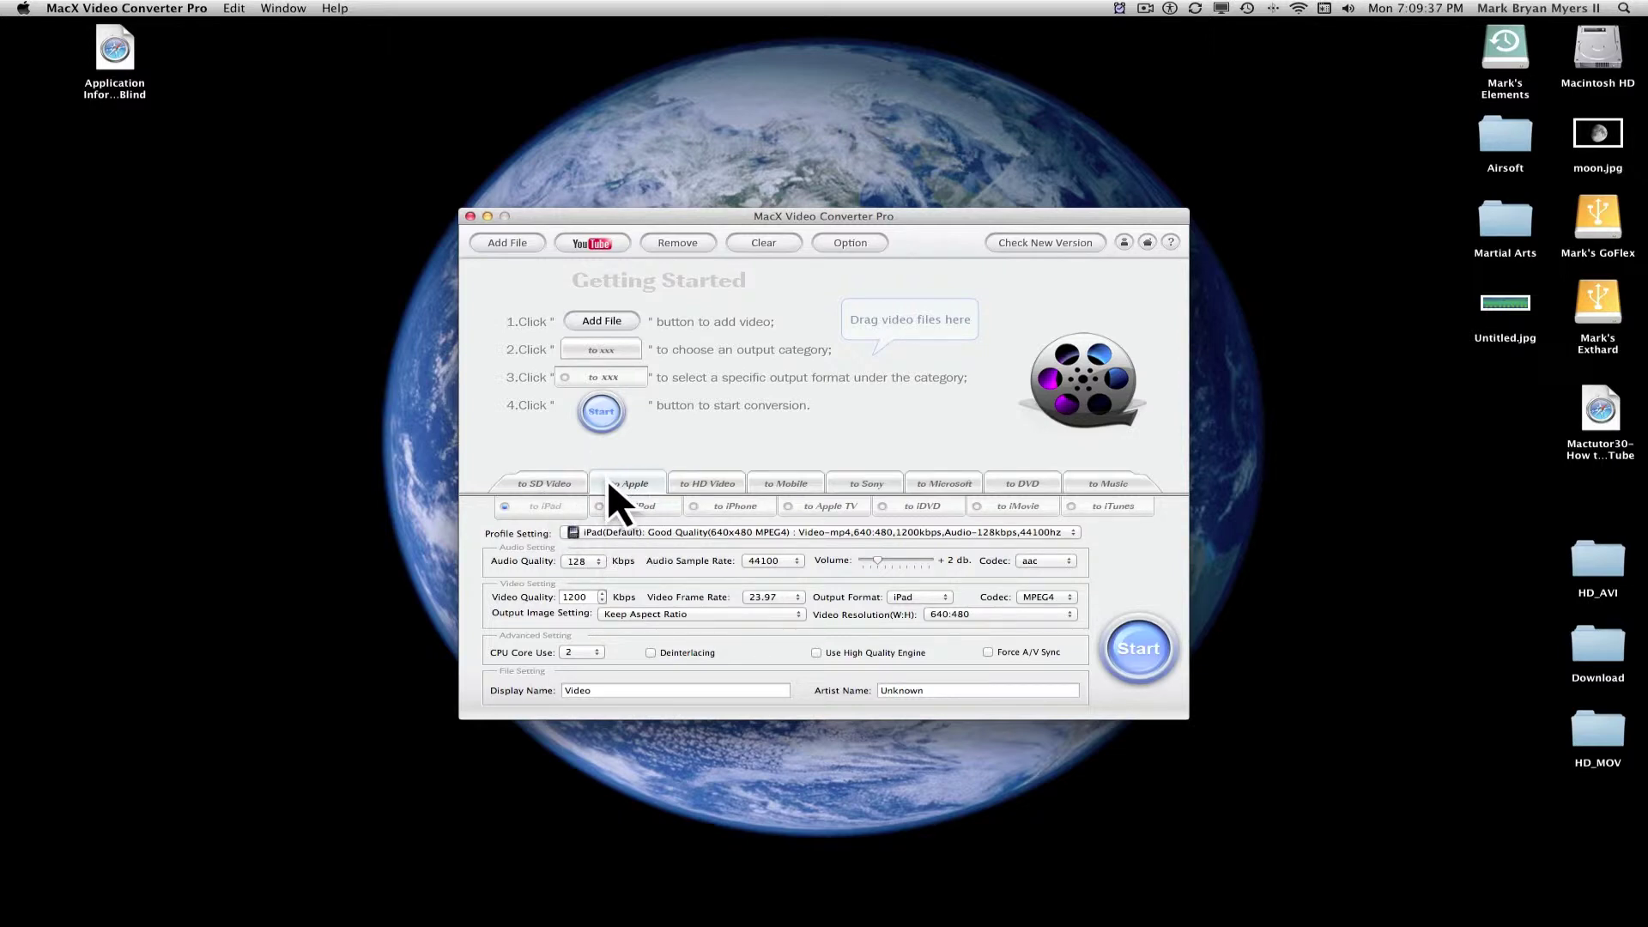
# Review the iPad quality profile list in the 'to Apple' output category.
pyautogui.click(628, 527)
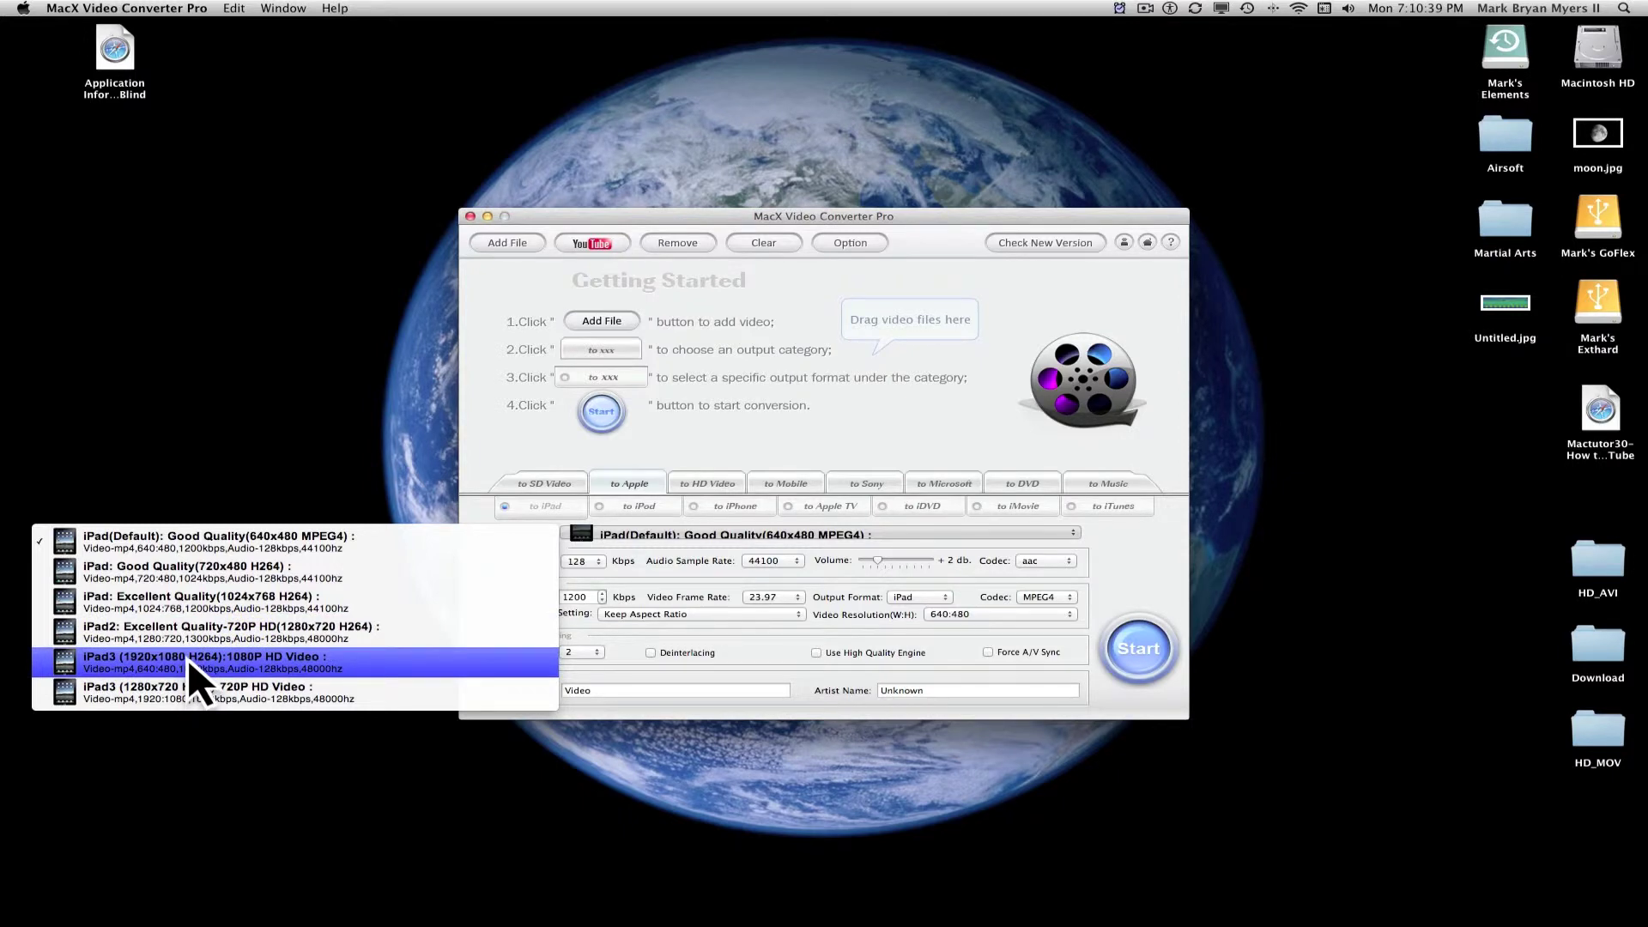
pyautogui.click(646, 504)
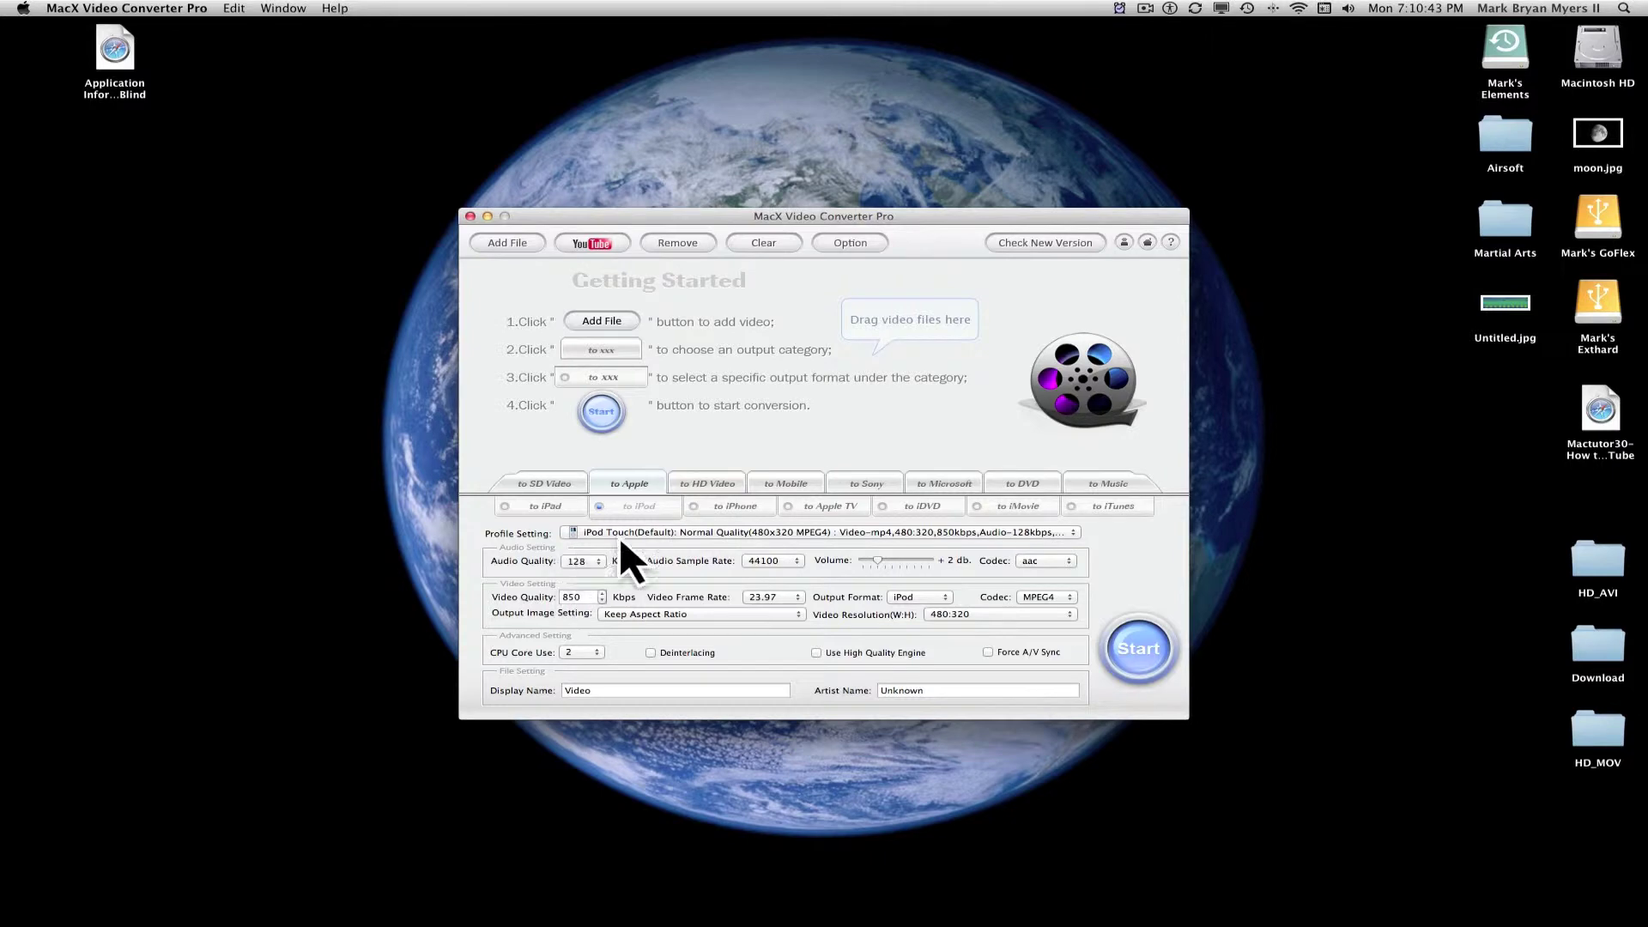
# Browse the iPod profiles, keeping the iPod Touch Normal Quality 480x320 default.
pyautogui.click(671, 532)
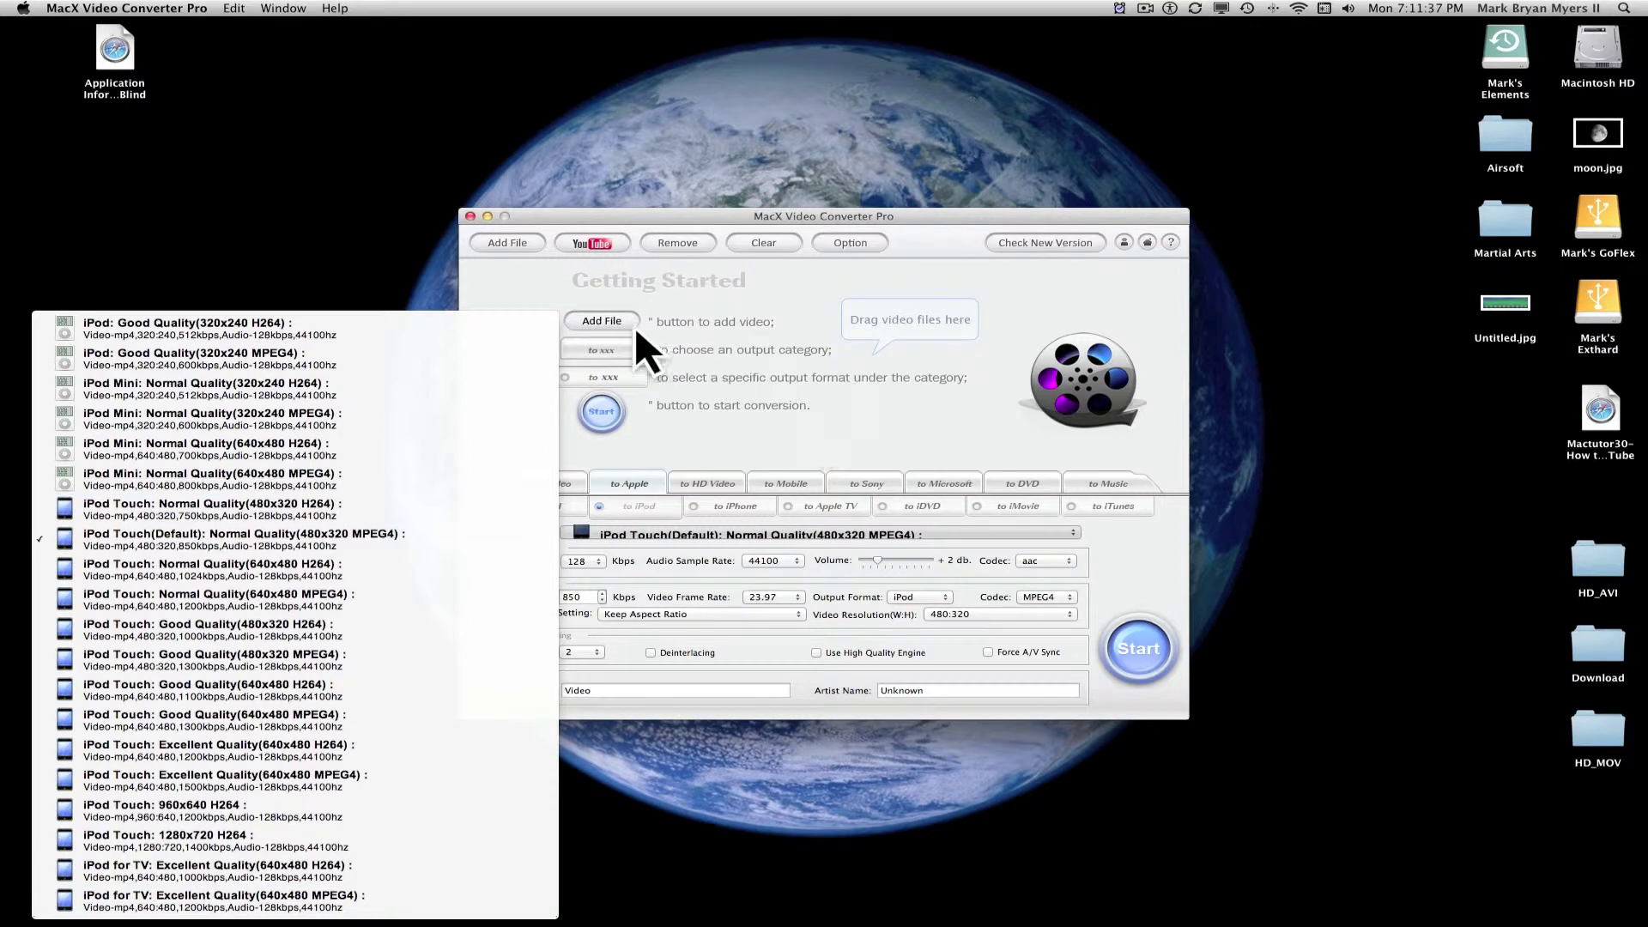
pyautogui.click(729, 513)
# Target iPhone output and review its profiles, keeping the iPhone 3GS default.
pyautogui.click(734, 507)
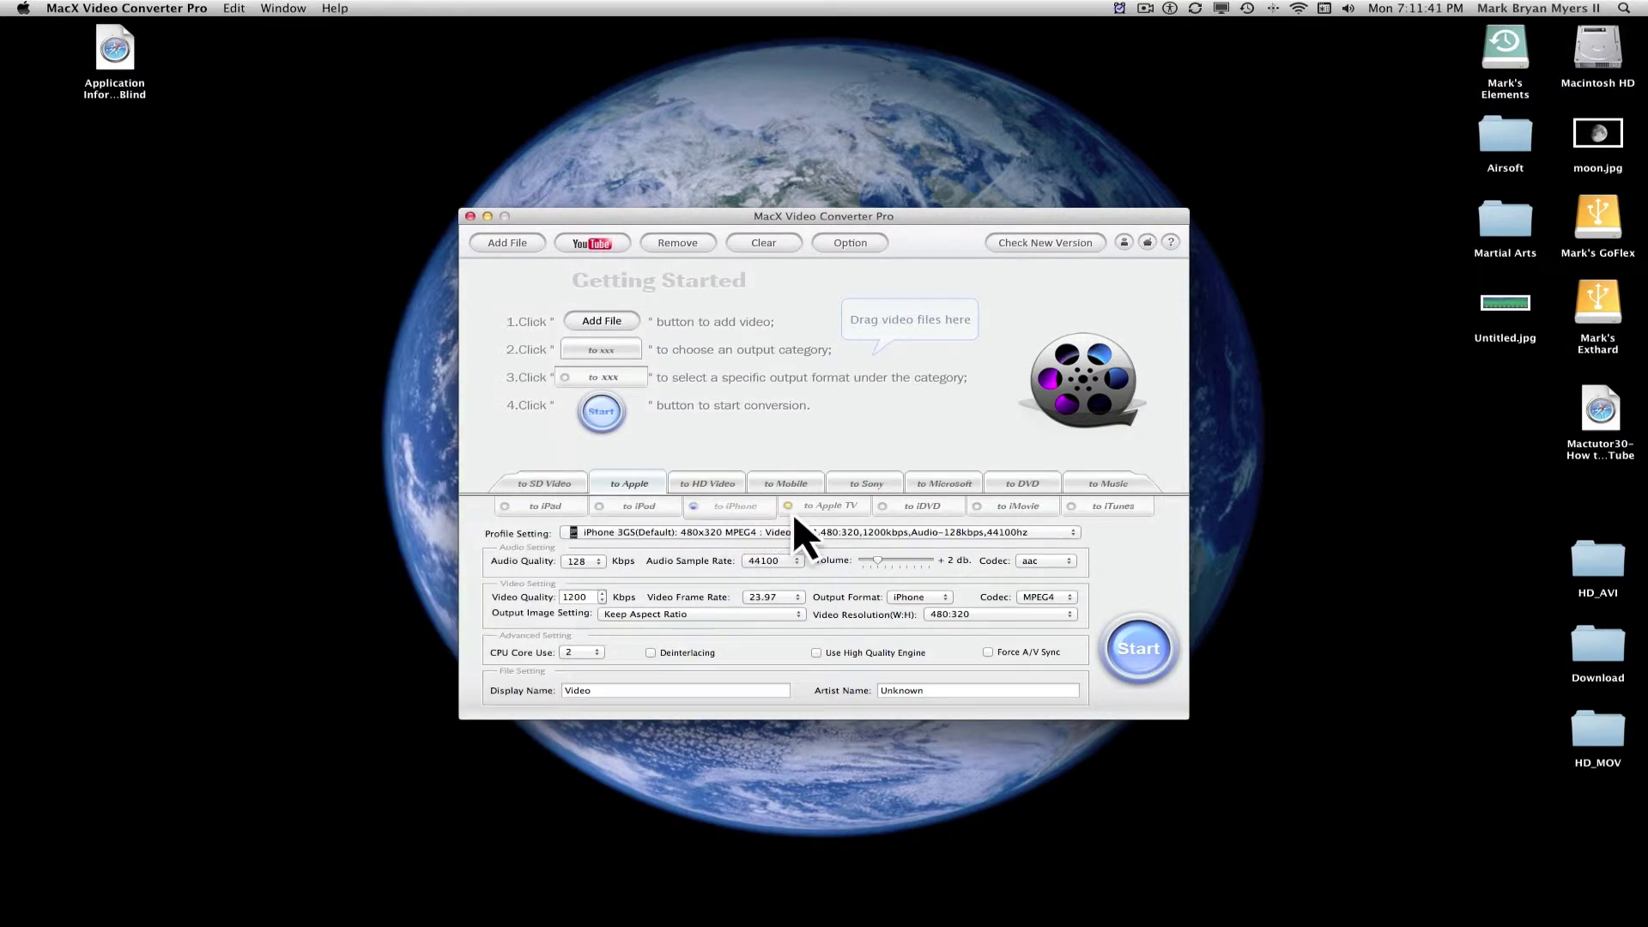
pyautogui.click(591, 534)
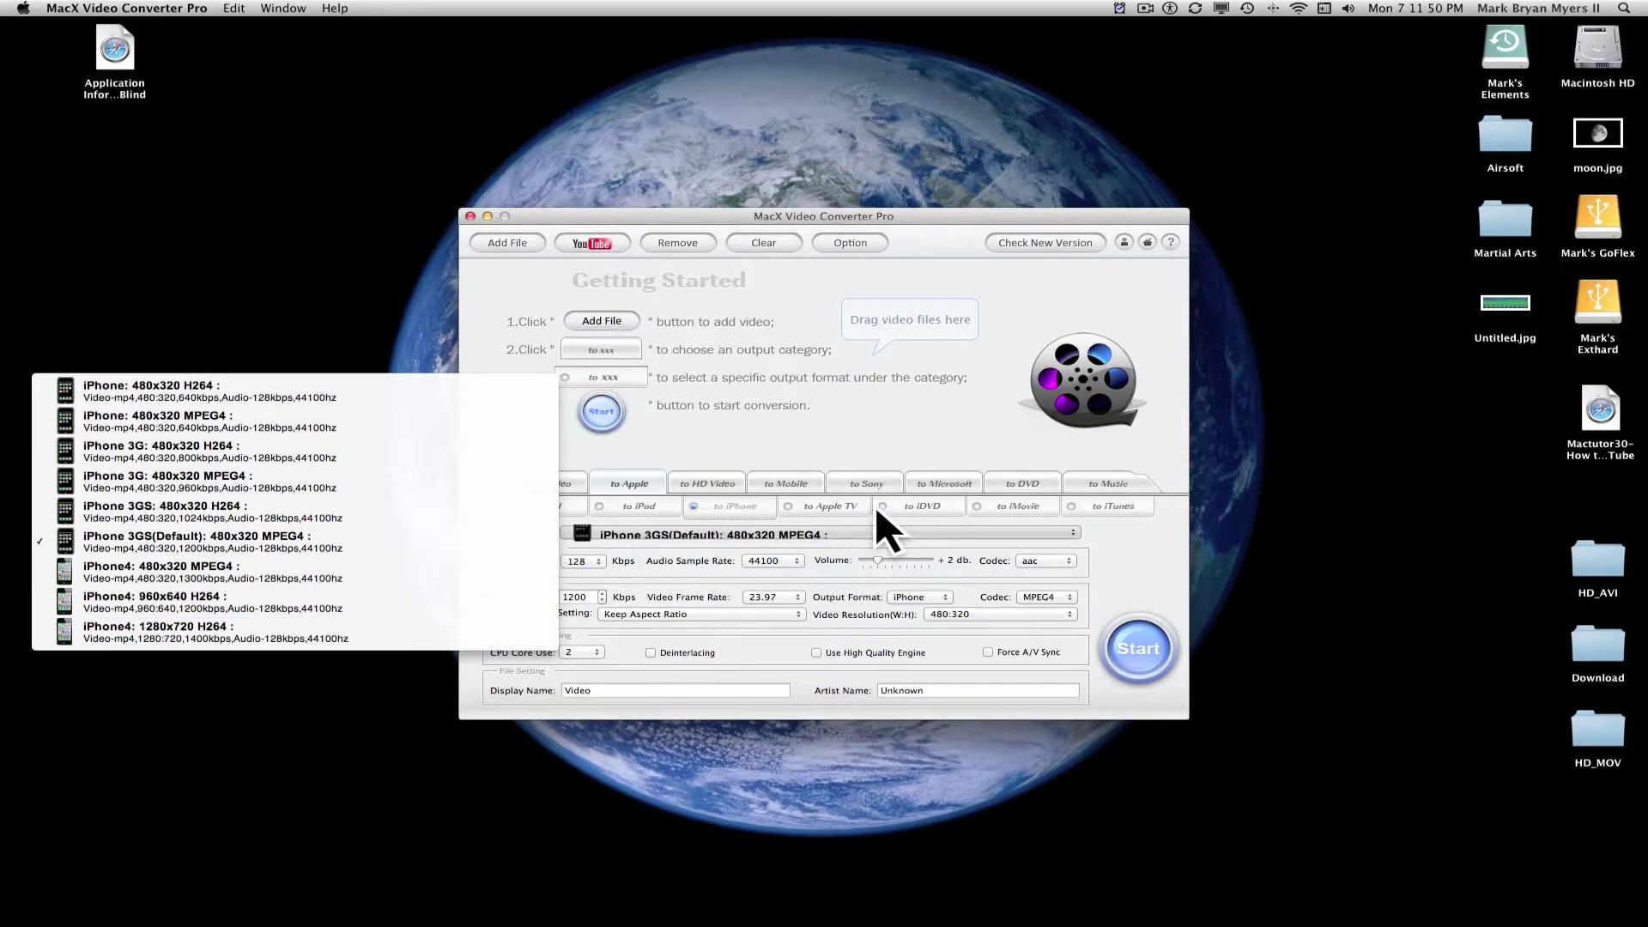
pyautogui.click(873, 507)
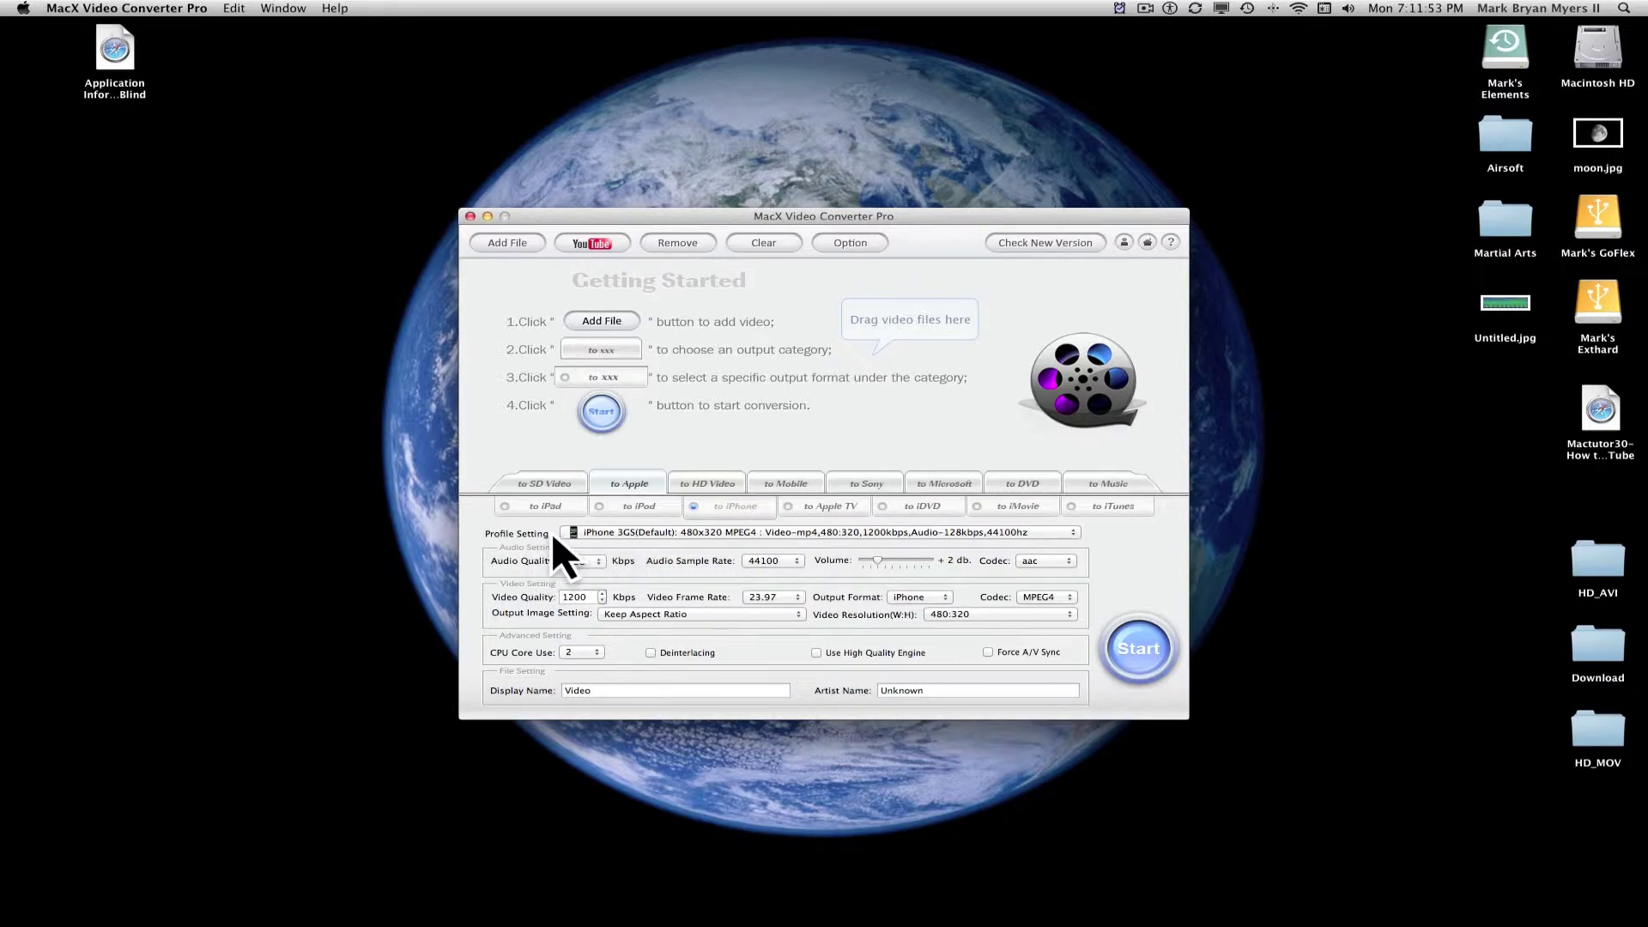
# Switch the target to Apple TV and review its AppleTV profile choices.
pyautogui.click(788, 507)
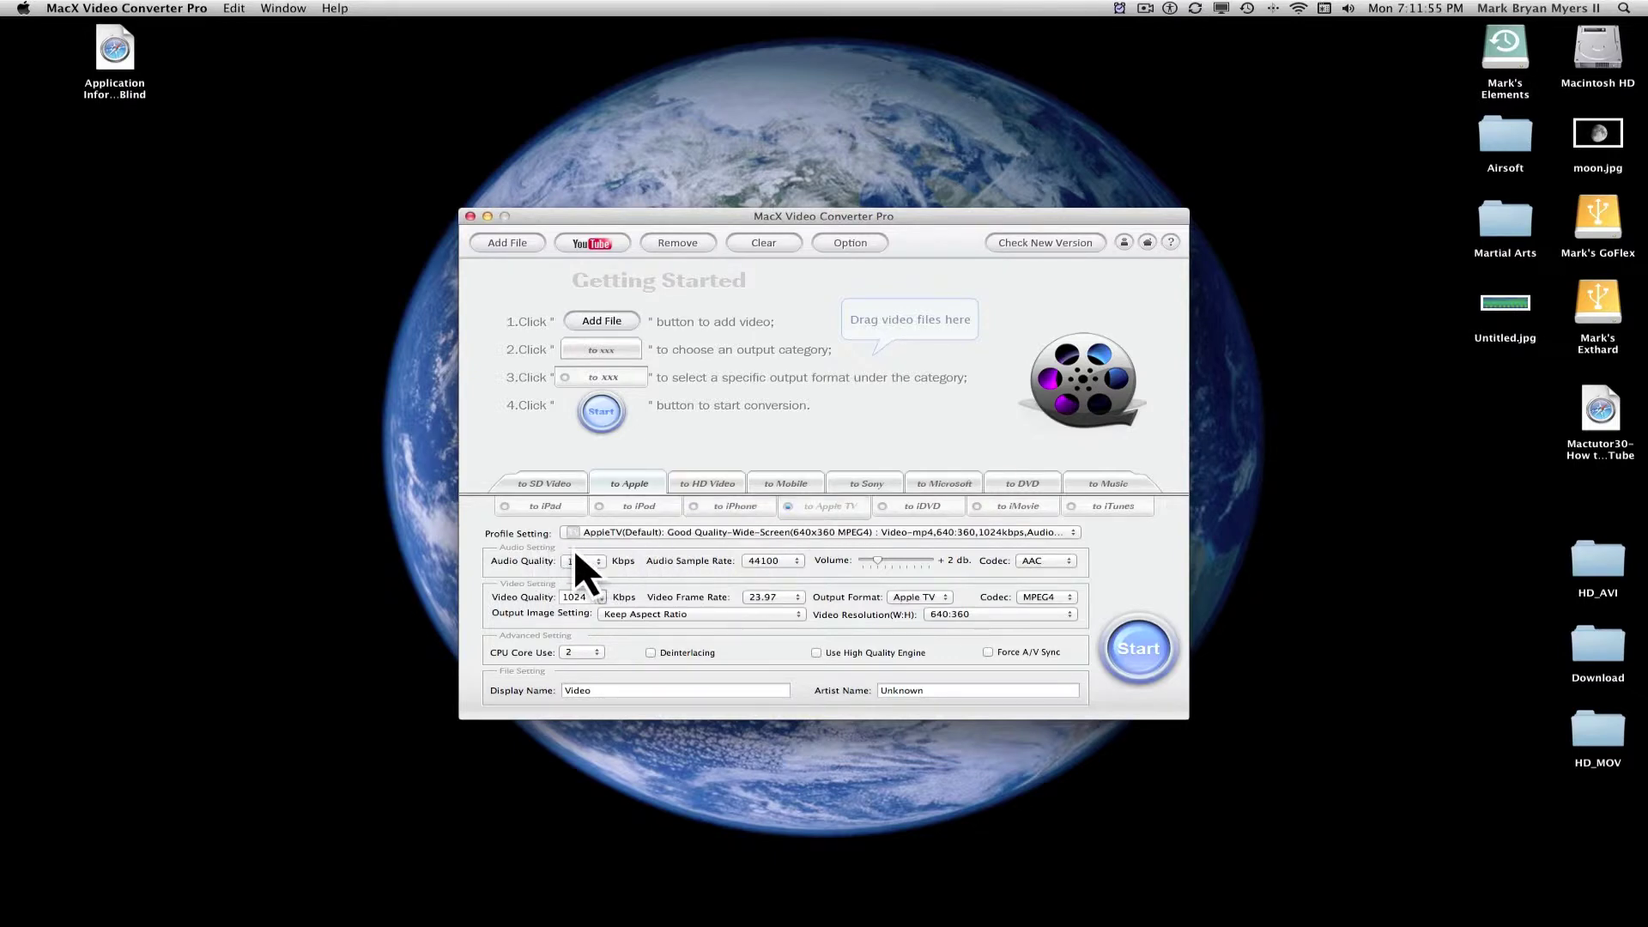
pyautogui.click(591, 532)
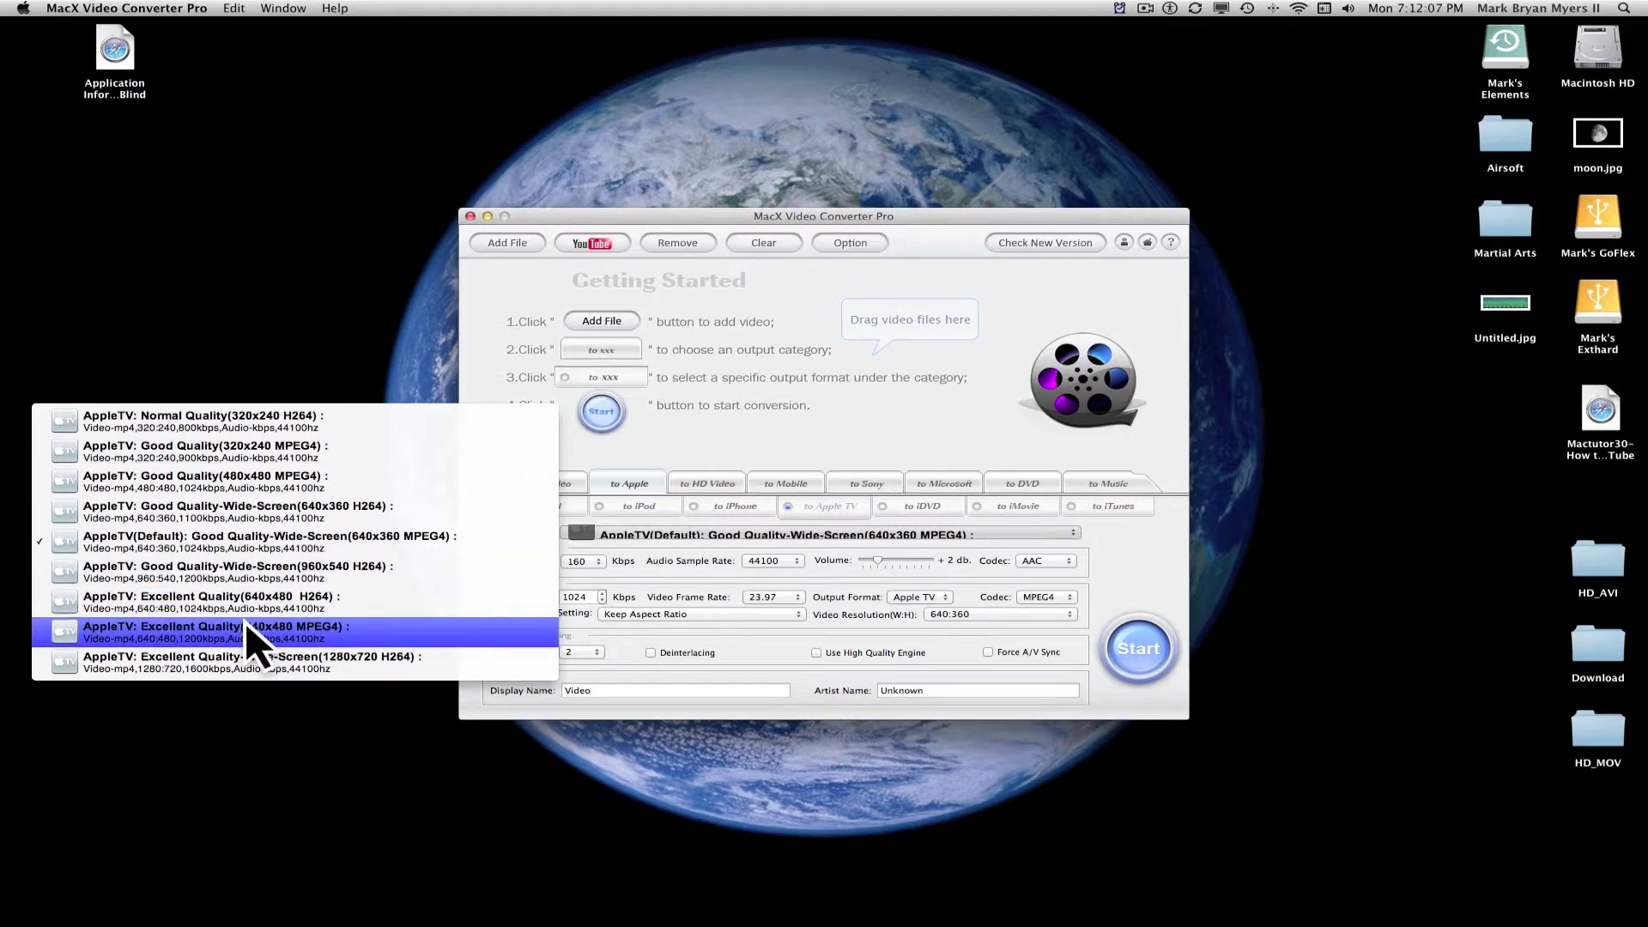
pyautogui.click(900, 519)
# Cycle through the iDVD and iMovie (MOV) targets, ending on iTunes MP4 at 1400 kbps.
pyautogui.click(927, 506)
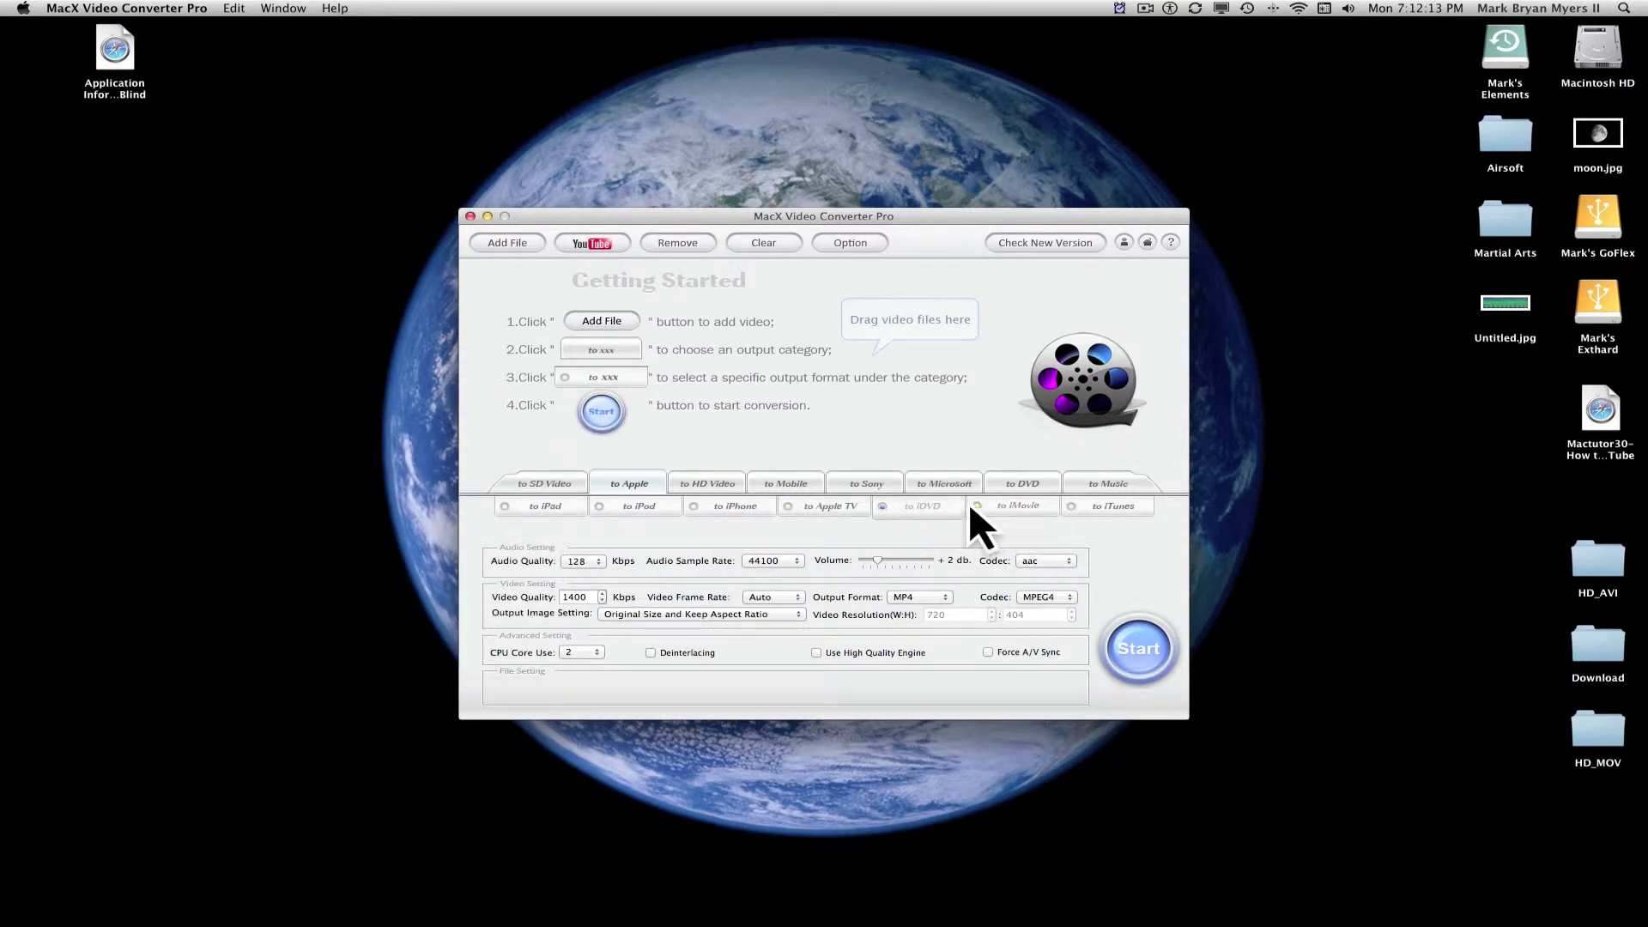
pyautogui.click(1017, 506)
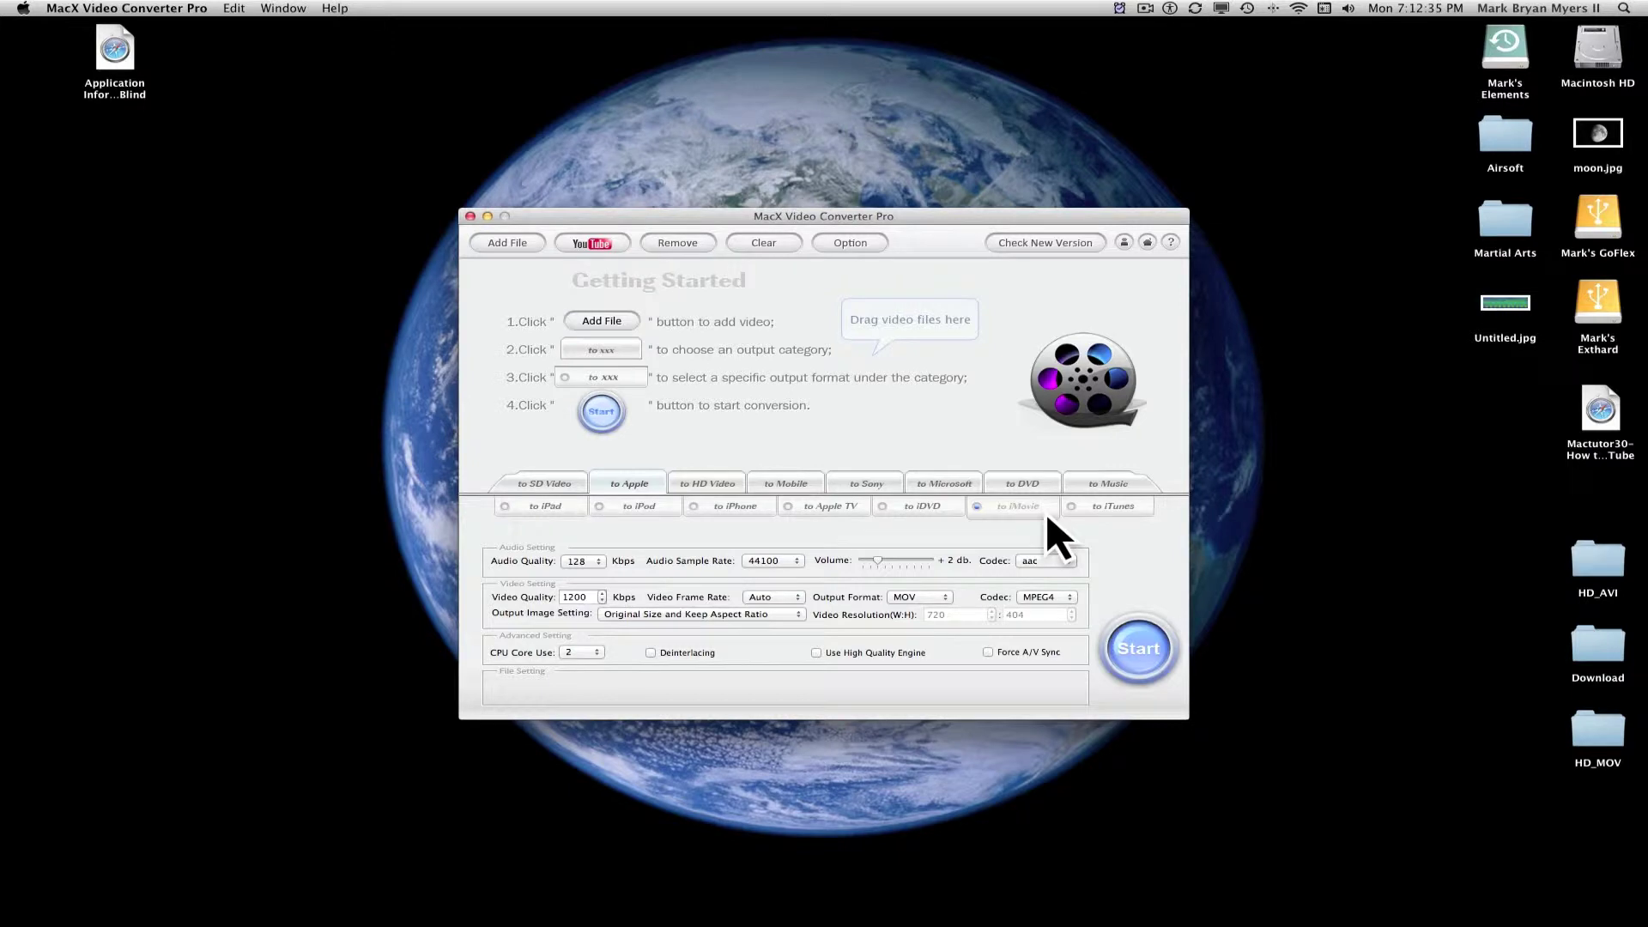
pyautogui.click(1093, 507)
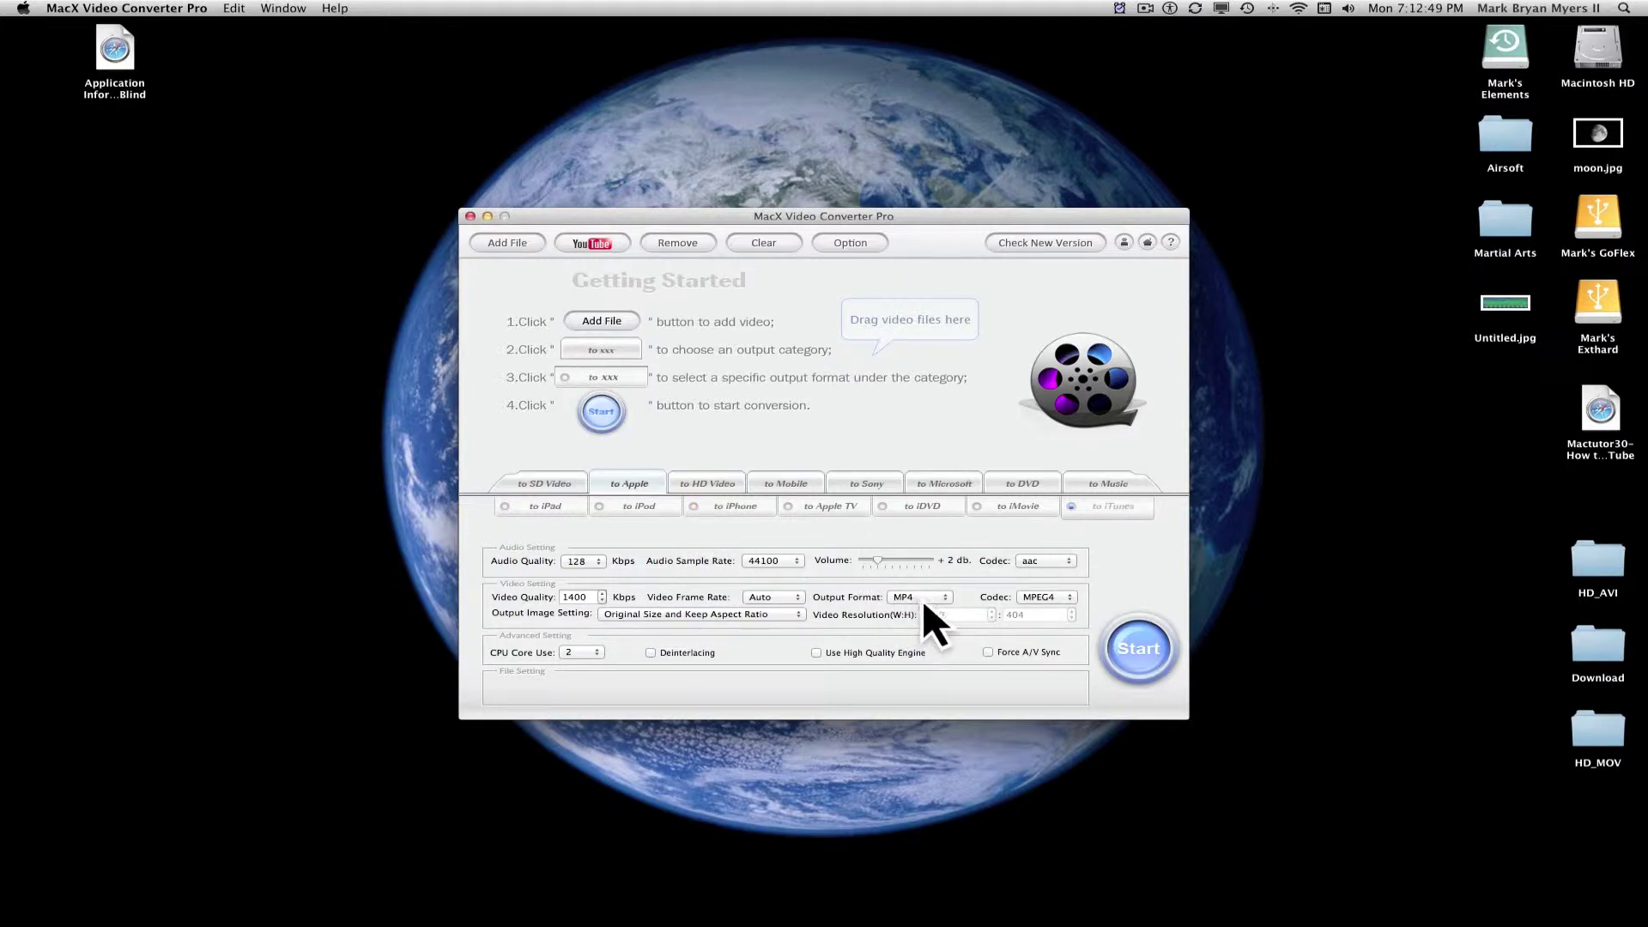
# Choose HD MP4 under the HD Video category, keeping the original width:height resolution.
pyautogui.click(717, 481)
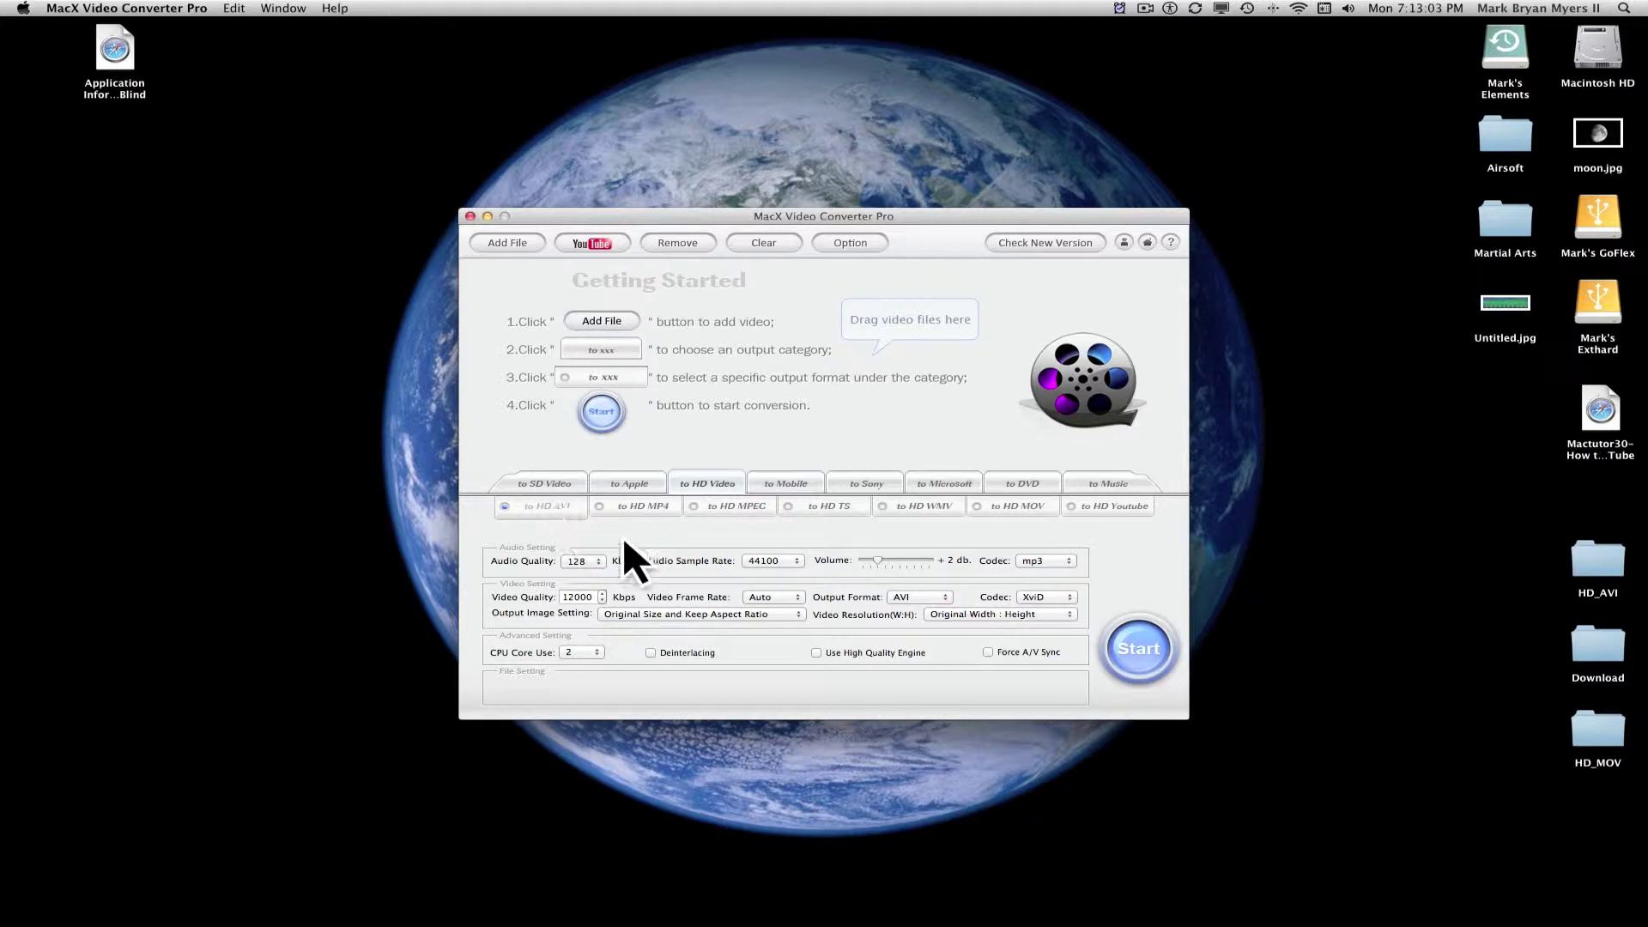
pyautogui.click(623, 508)
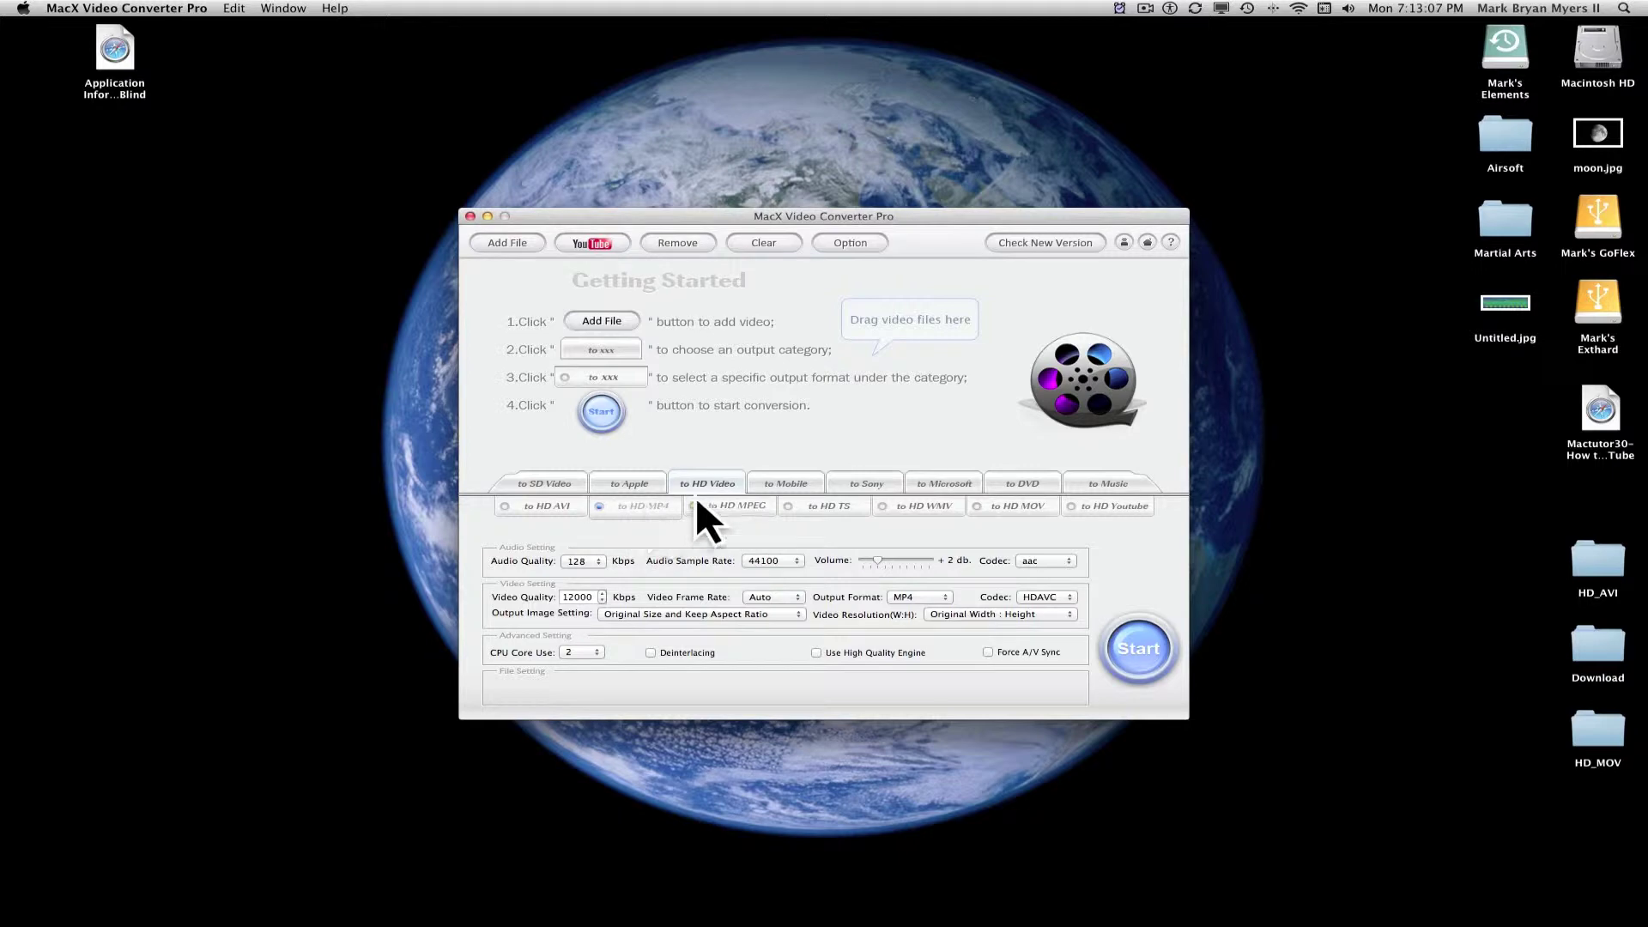
pyautogui.click(1005, 613)
pyautogui.click(996, 614)
# Set Output Image Setting to 'Original Size and Keep Aspect Ratio', leaving resolution unchanged.
pyautogui.click(776, 614)
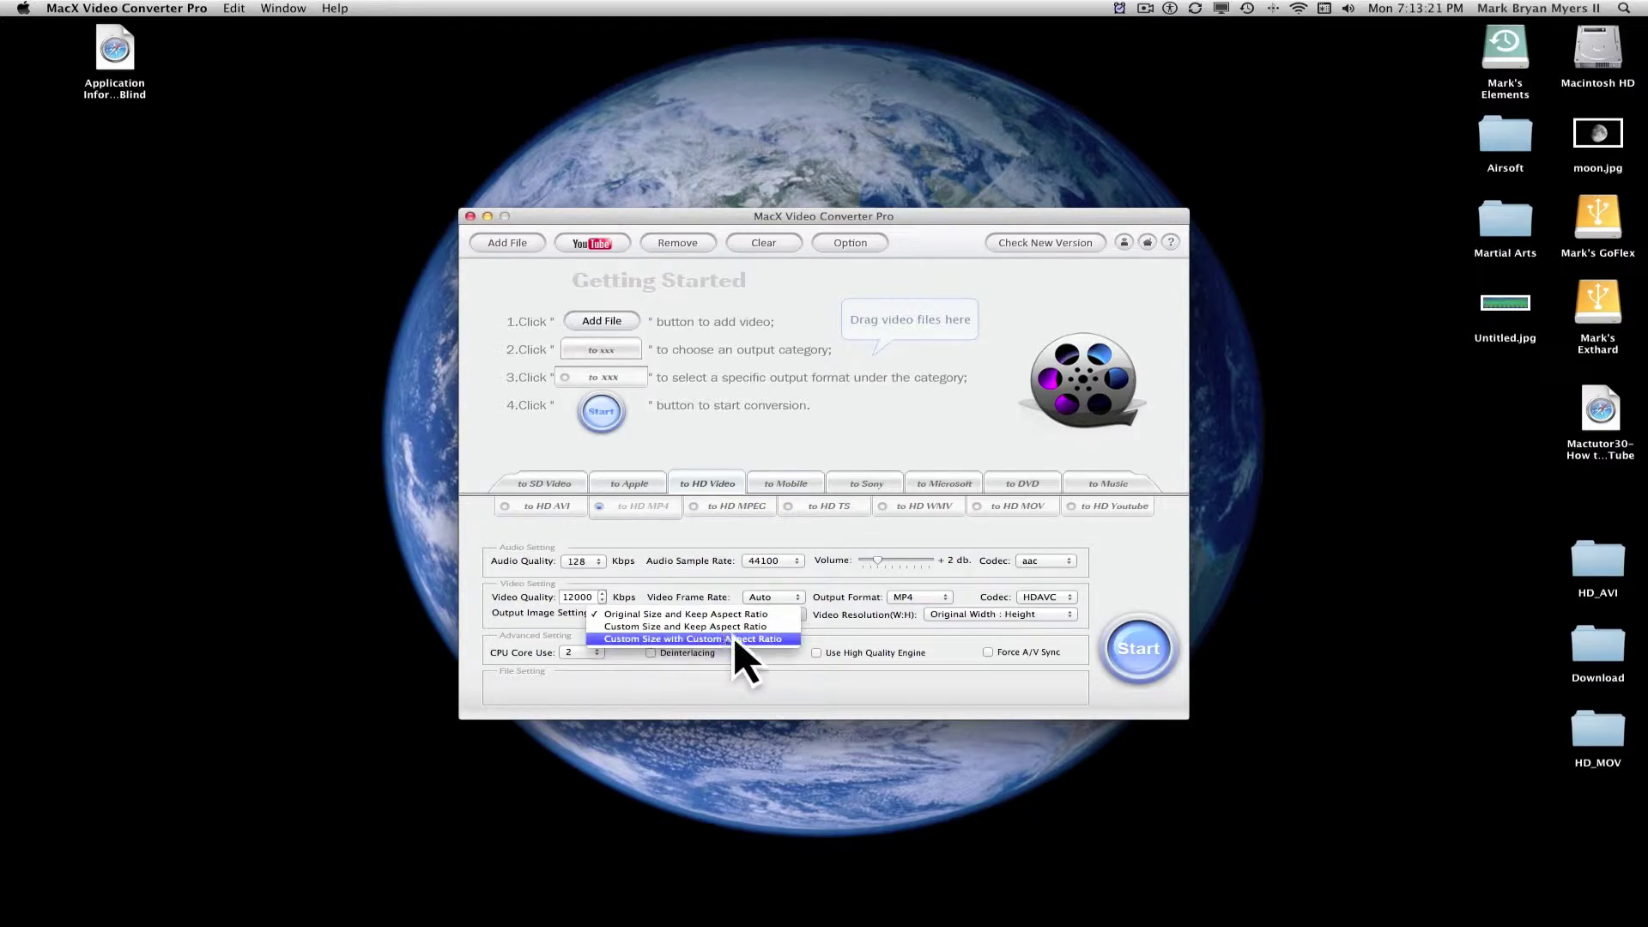
pyautogui.click(740, 636)
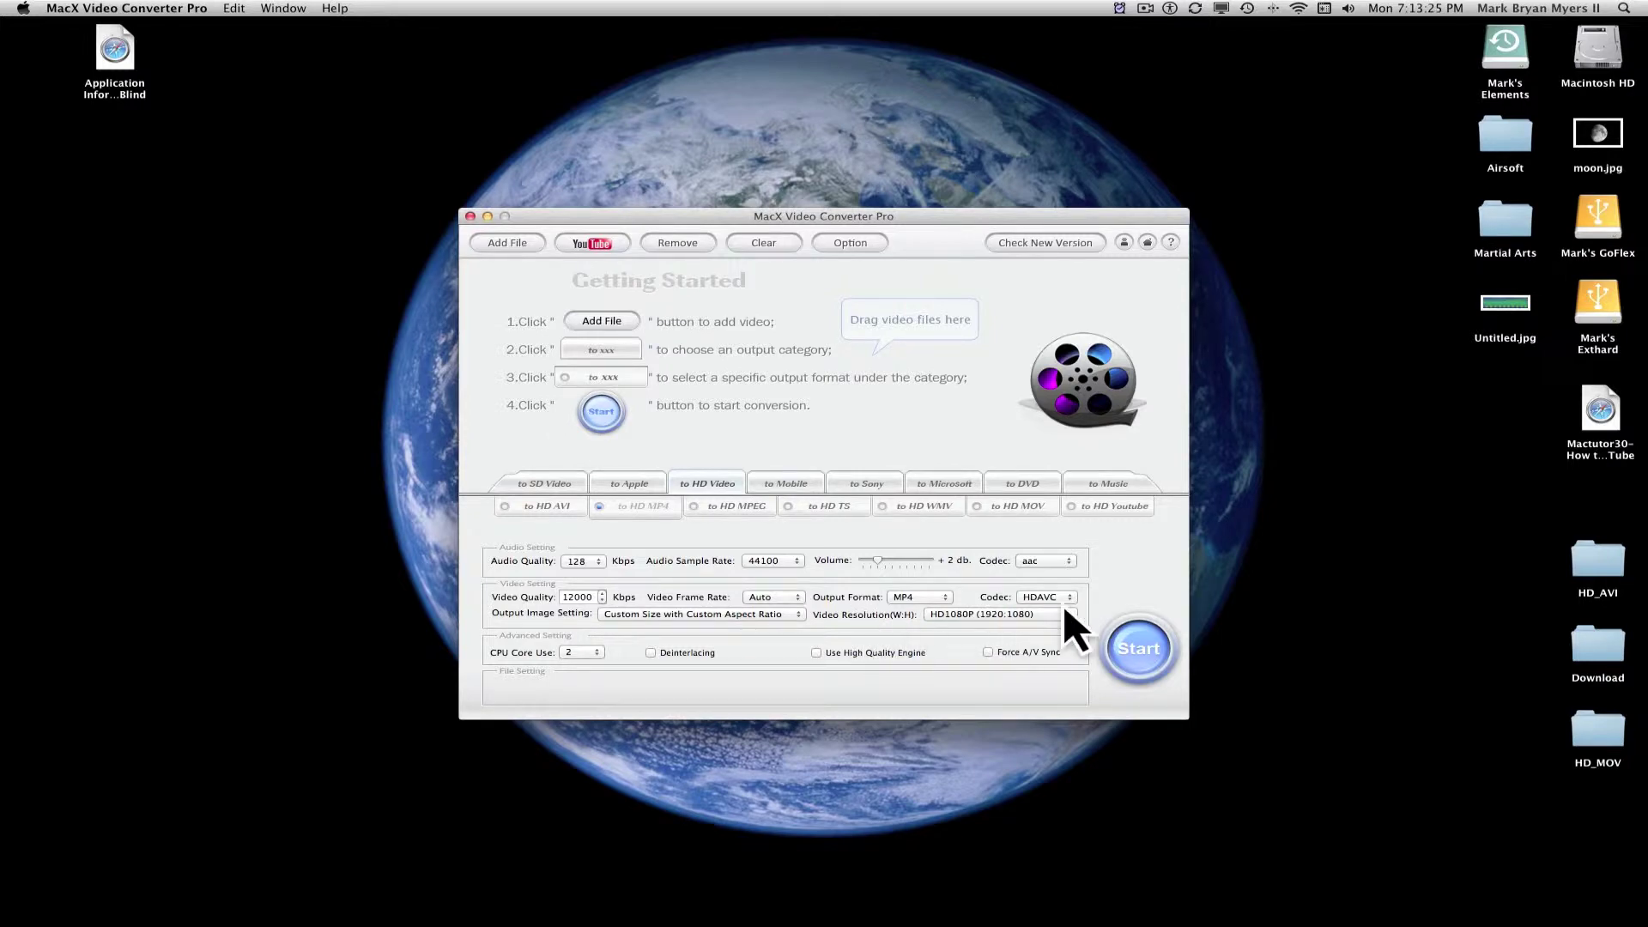
pyautogui.click(1023, 614)
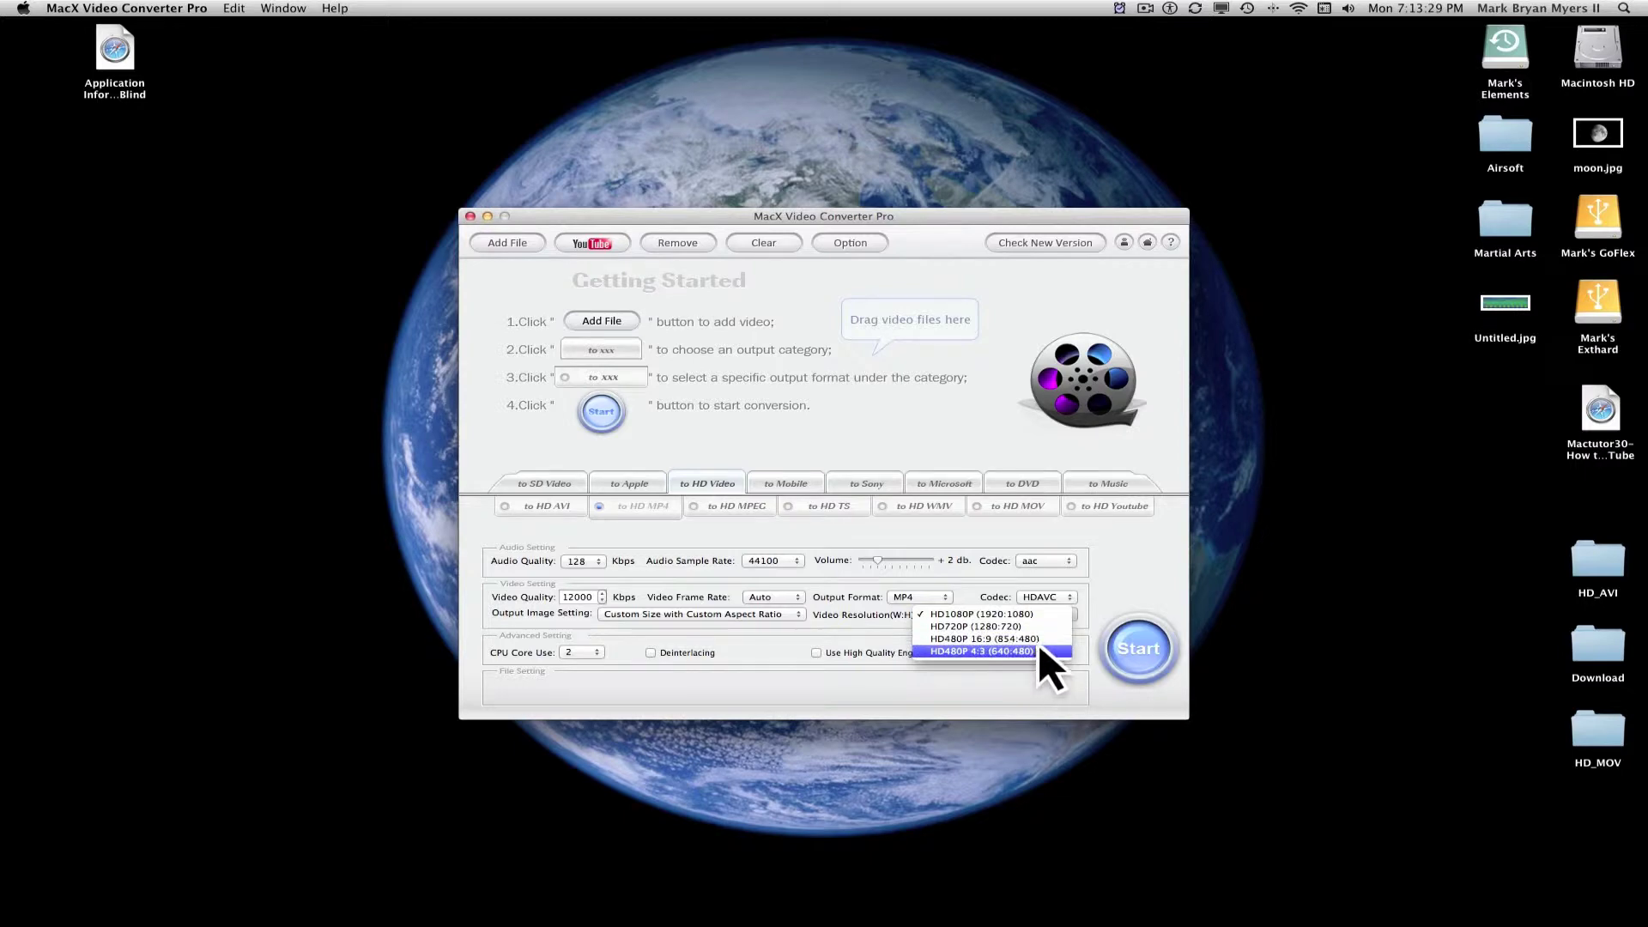
pyautogui.click(765, 626)
pyautogui.click(755, 614)
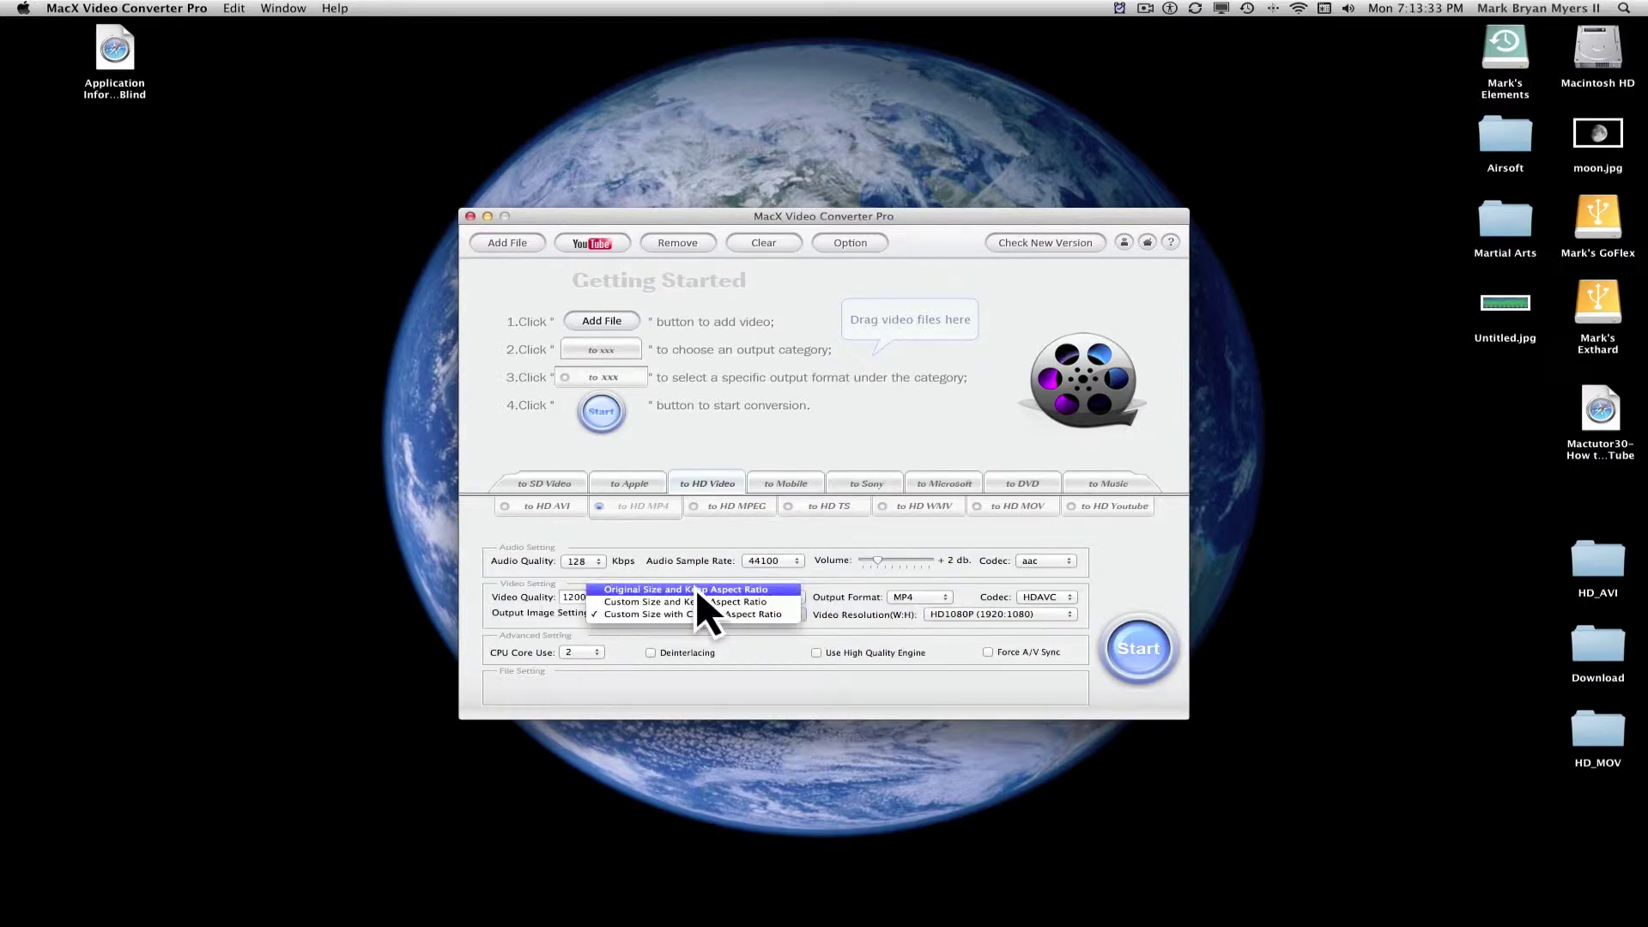
pyautogui.click(619, 587)
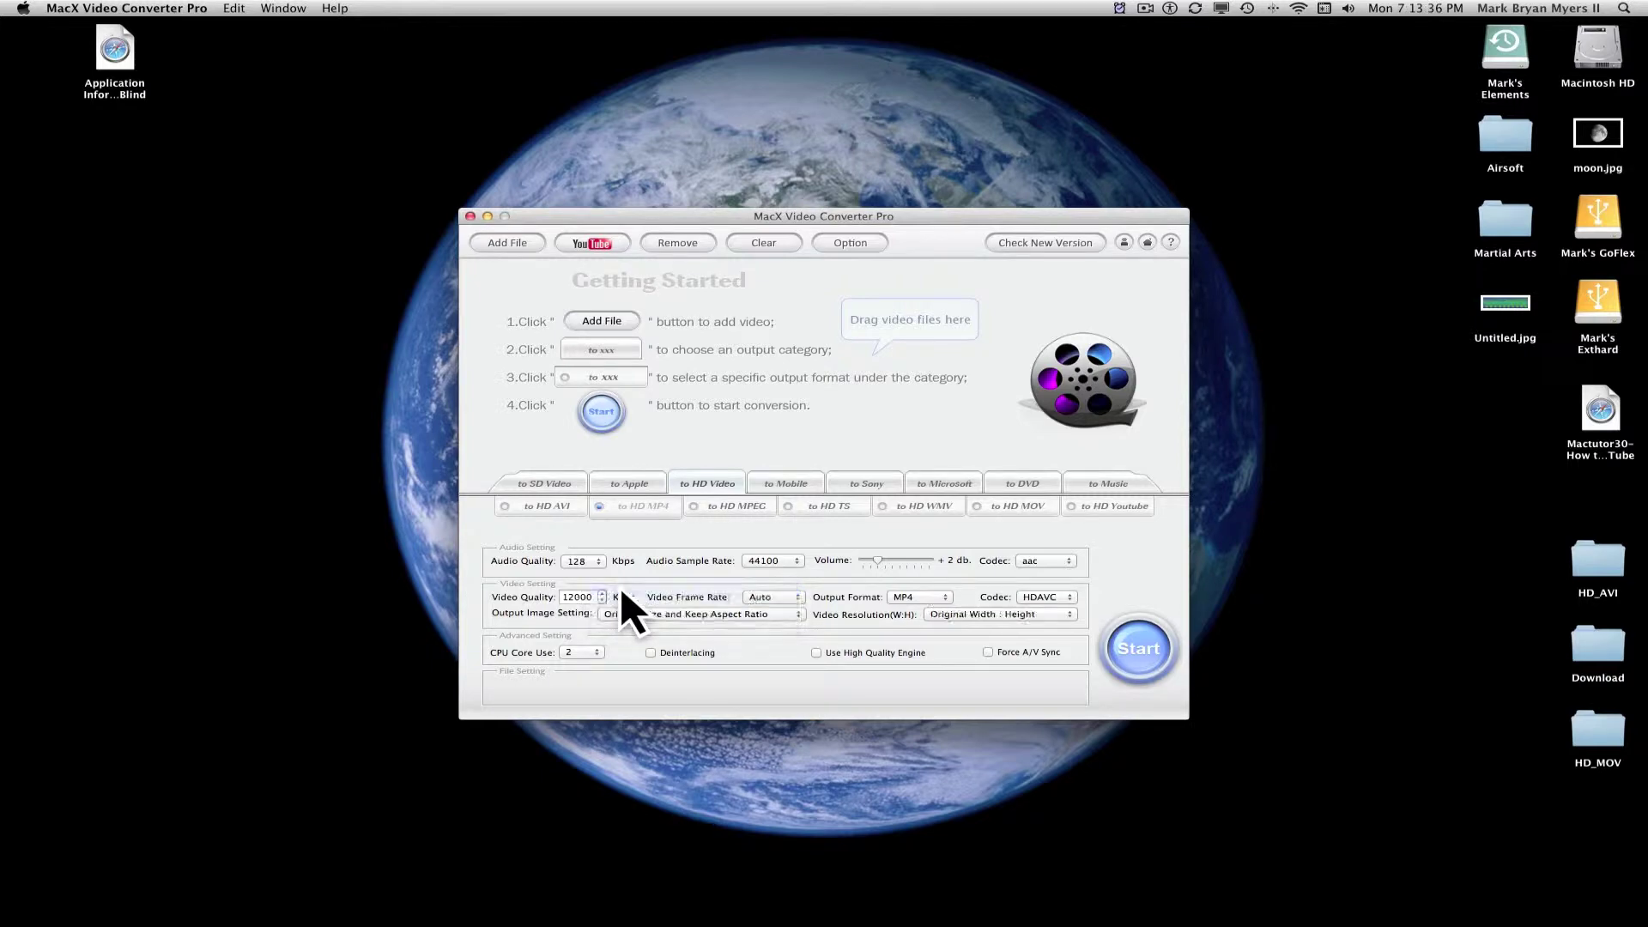
pyautogui.click(970, 613)
# Switch the HD output to HD MPEG, confirming original resolution and image size remain set.
pyautogui.click(965, 614)
pyautogui.click(746, 508)
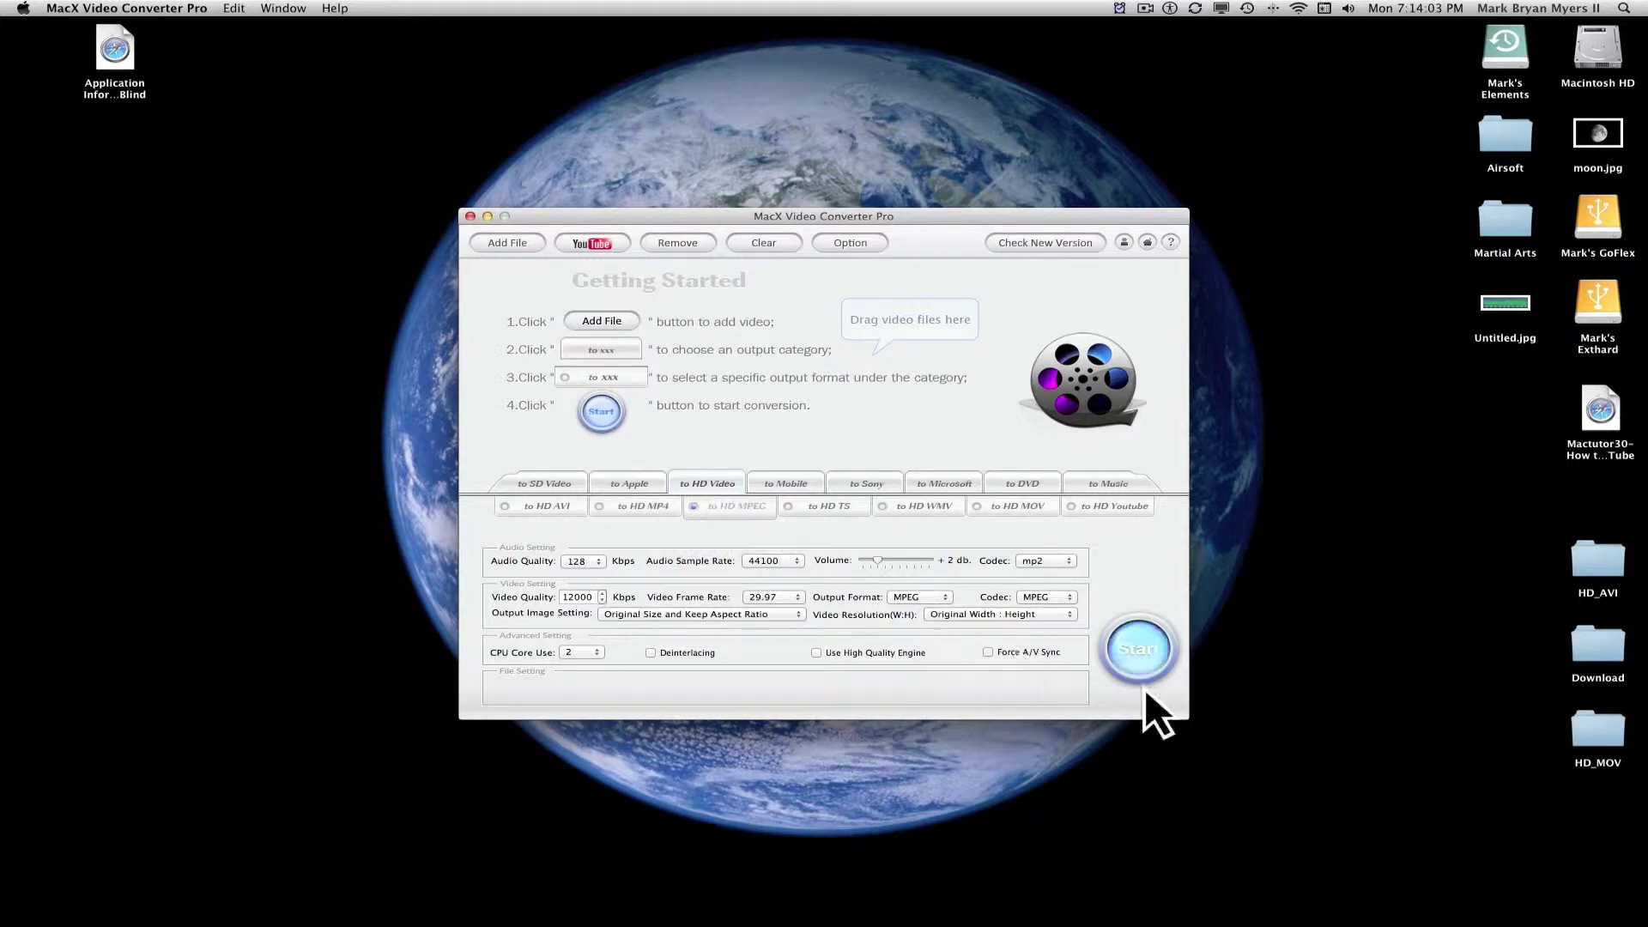
pyautogui.click(979, 611)
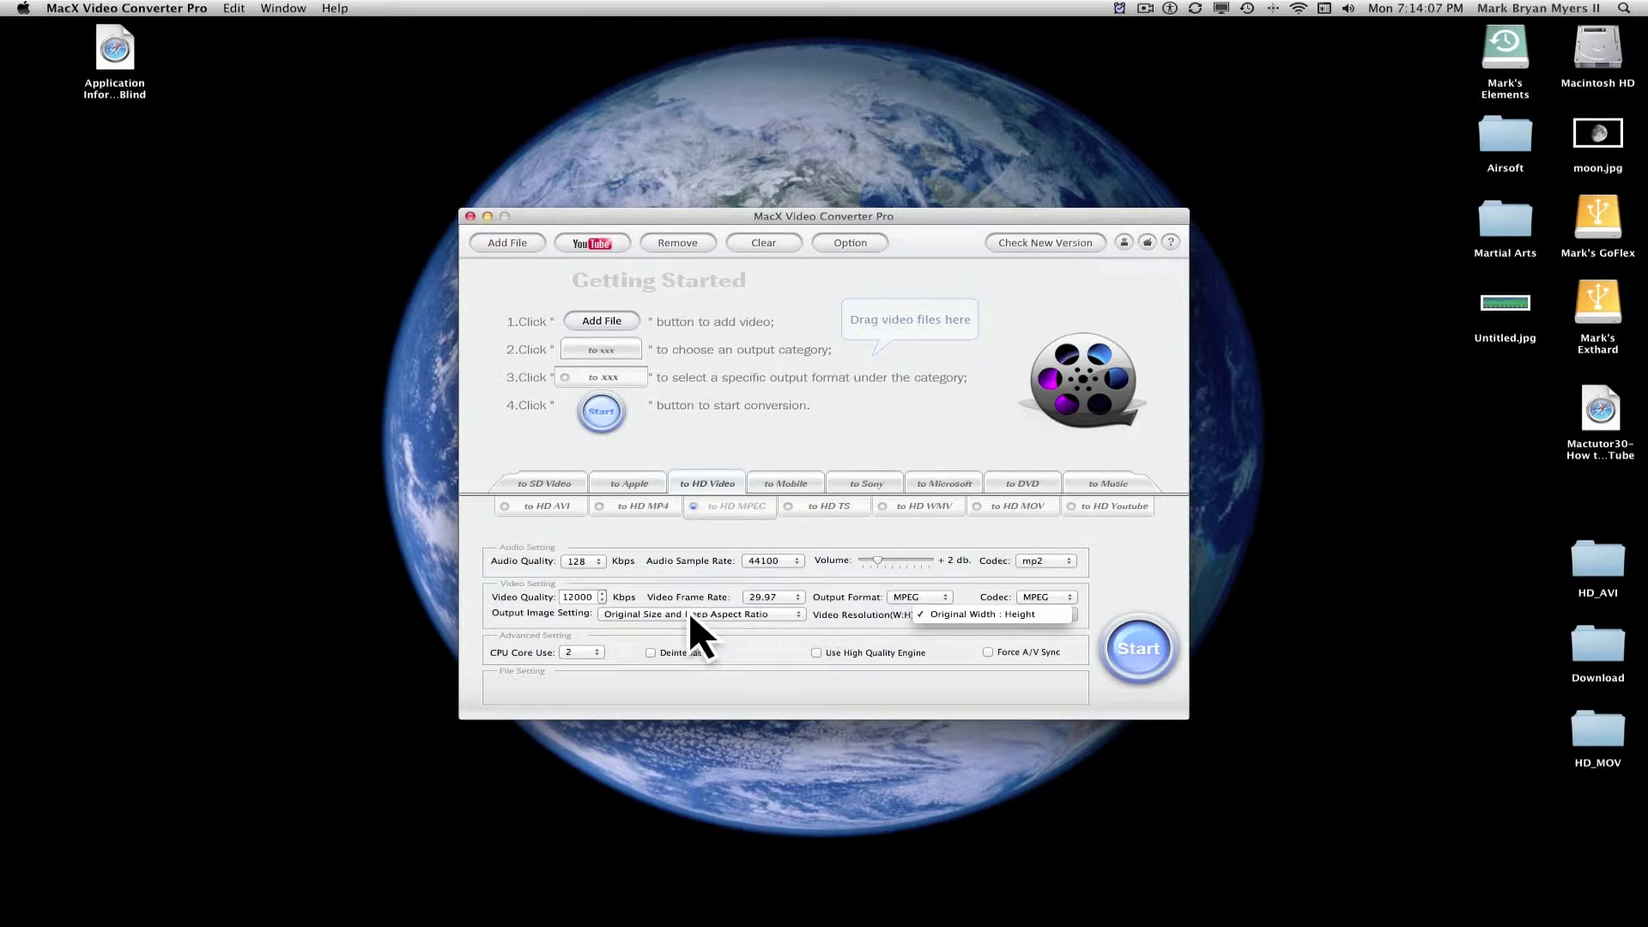
pyautogui.click(711, 611)
pyautogui.click(715, 615)
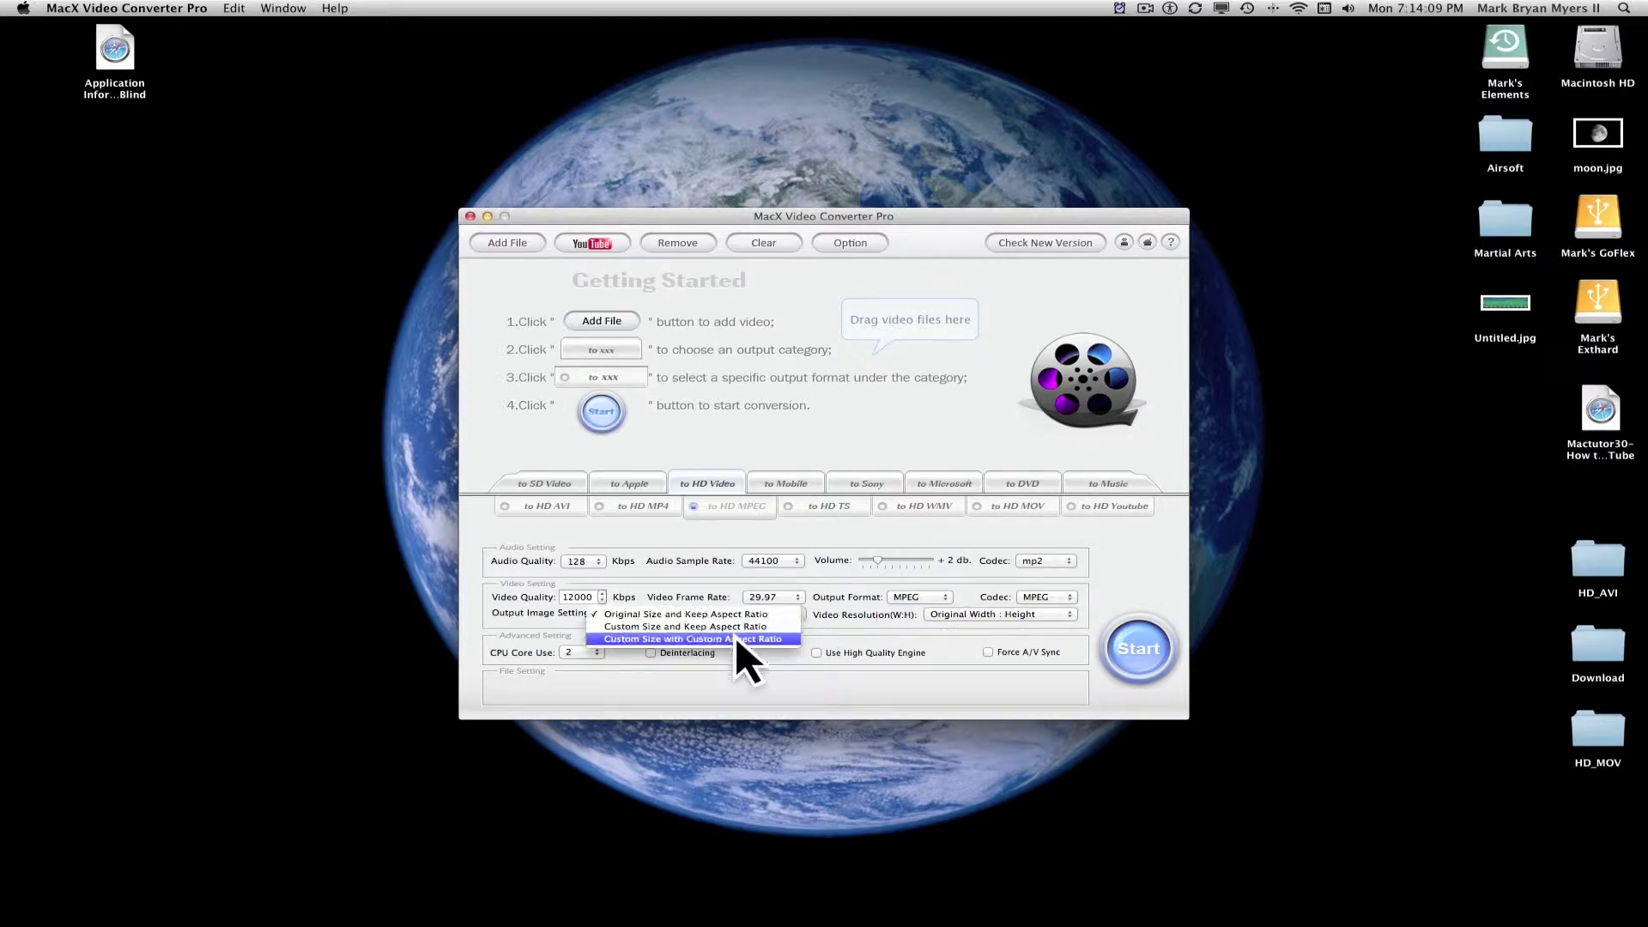
pyautogui.click(969, 612)
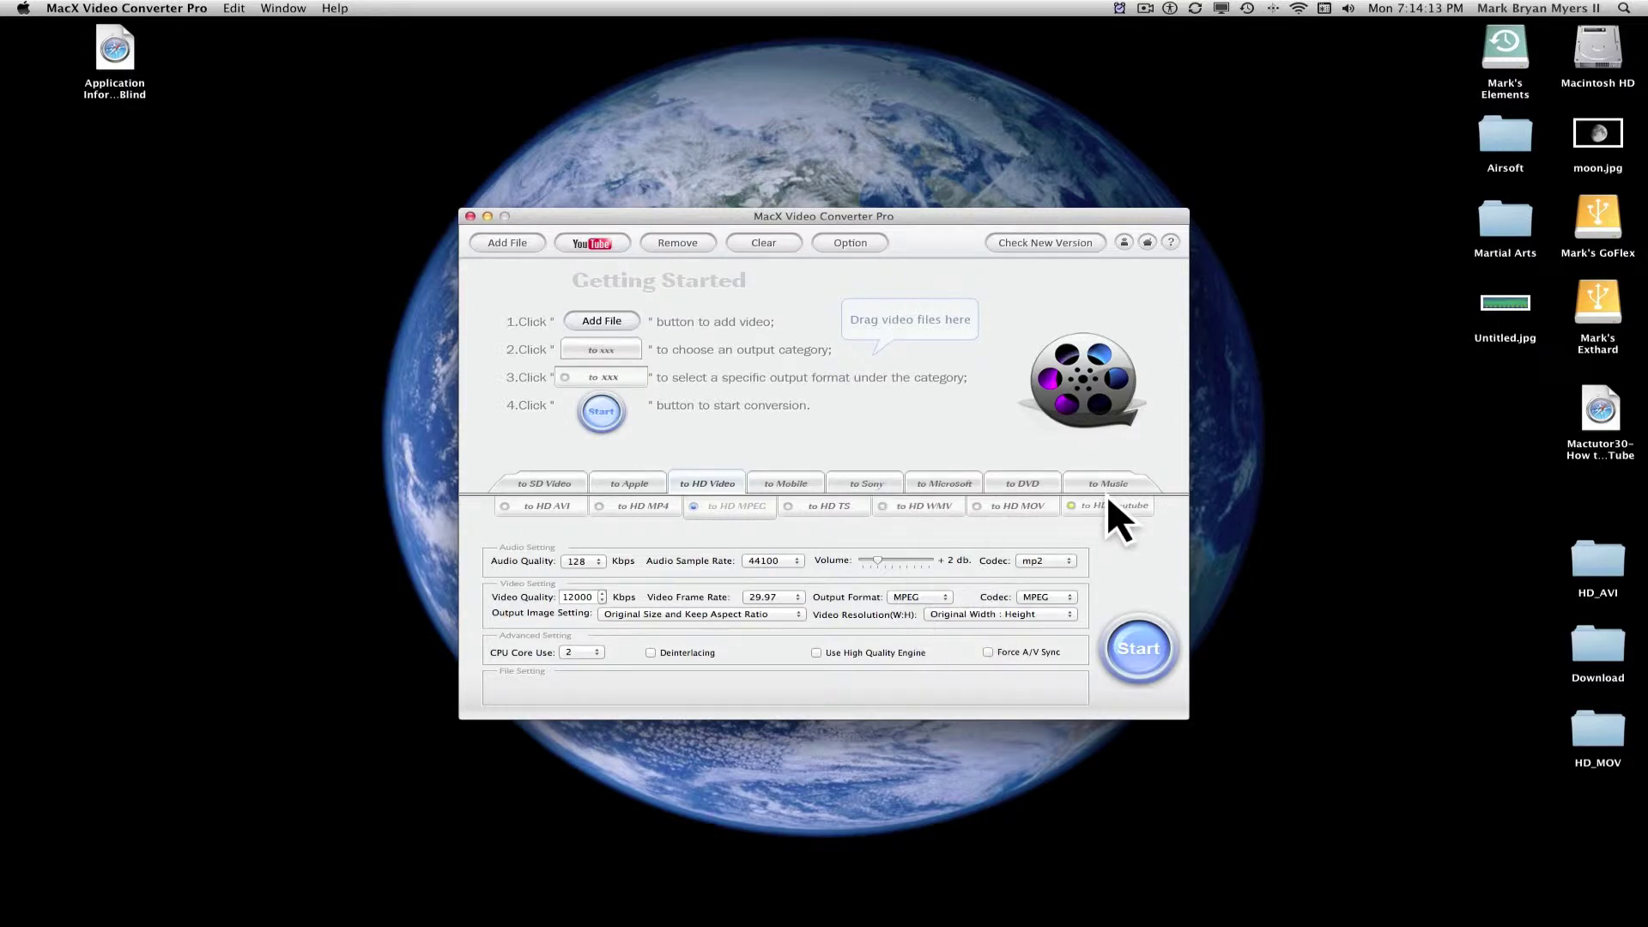
# Open the Mobile category and look through the Android and BlackBerry device profiles.
pyautogui.click(791, 482)
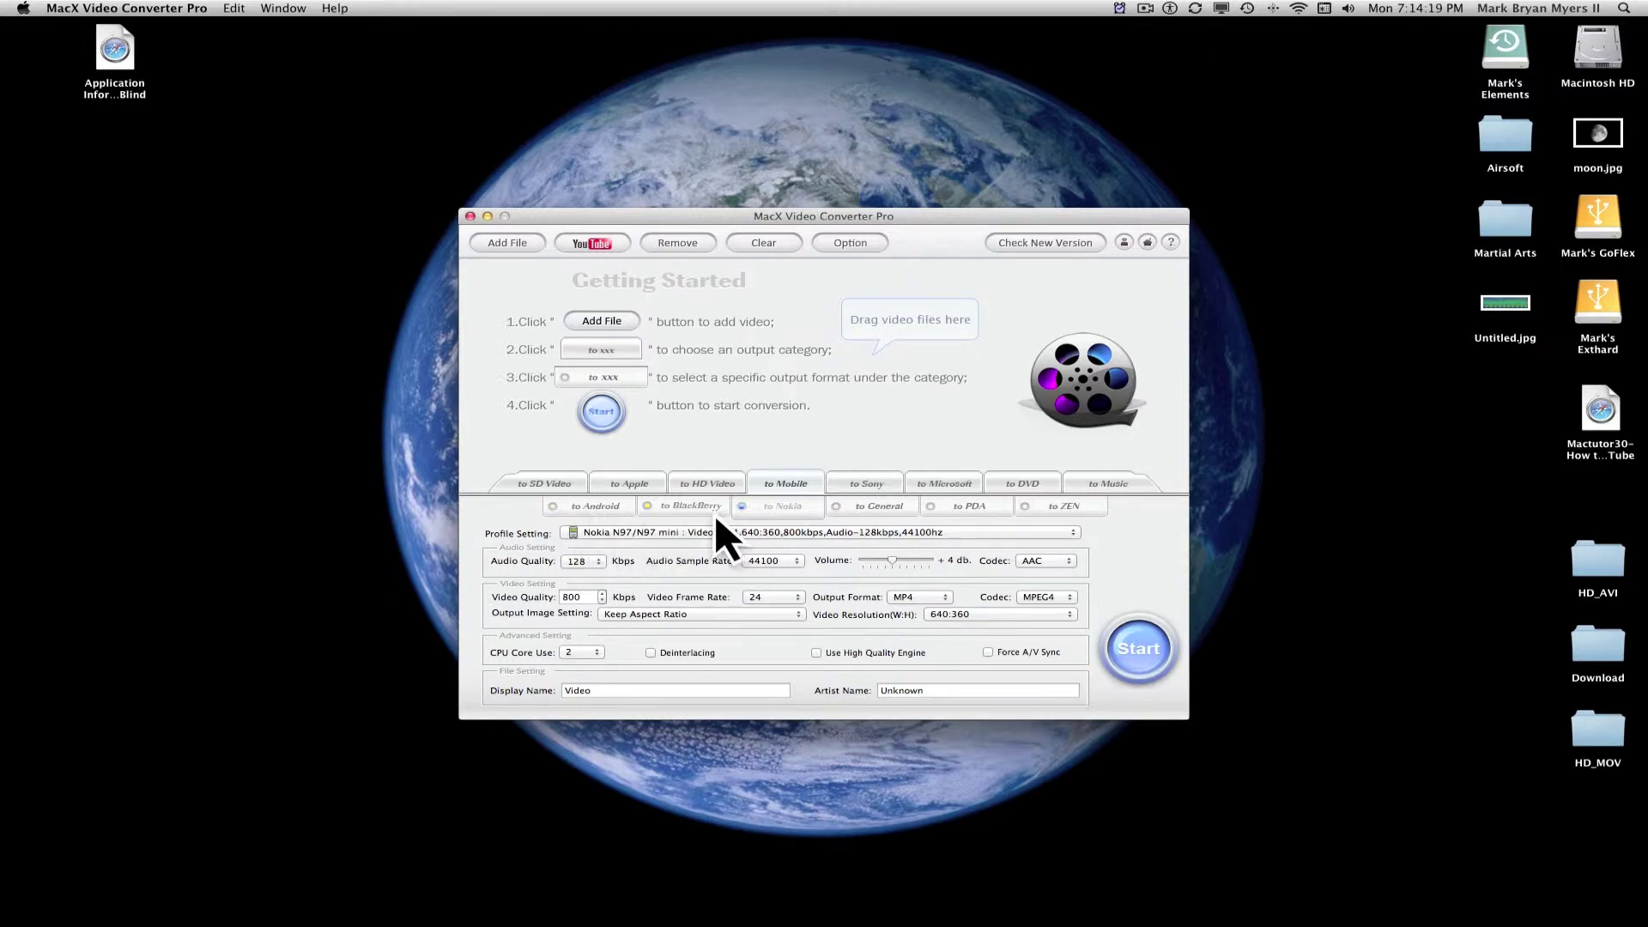
pyautogui.click(582, 506)
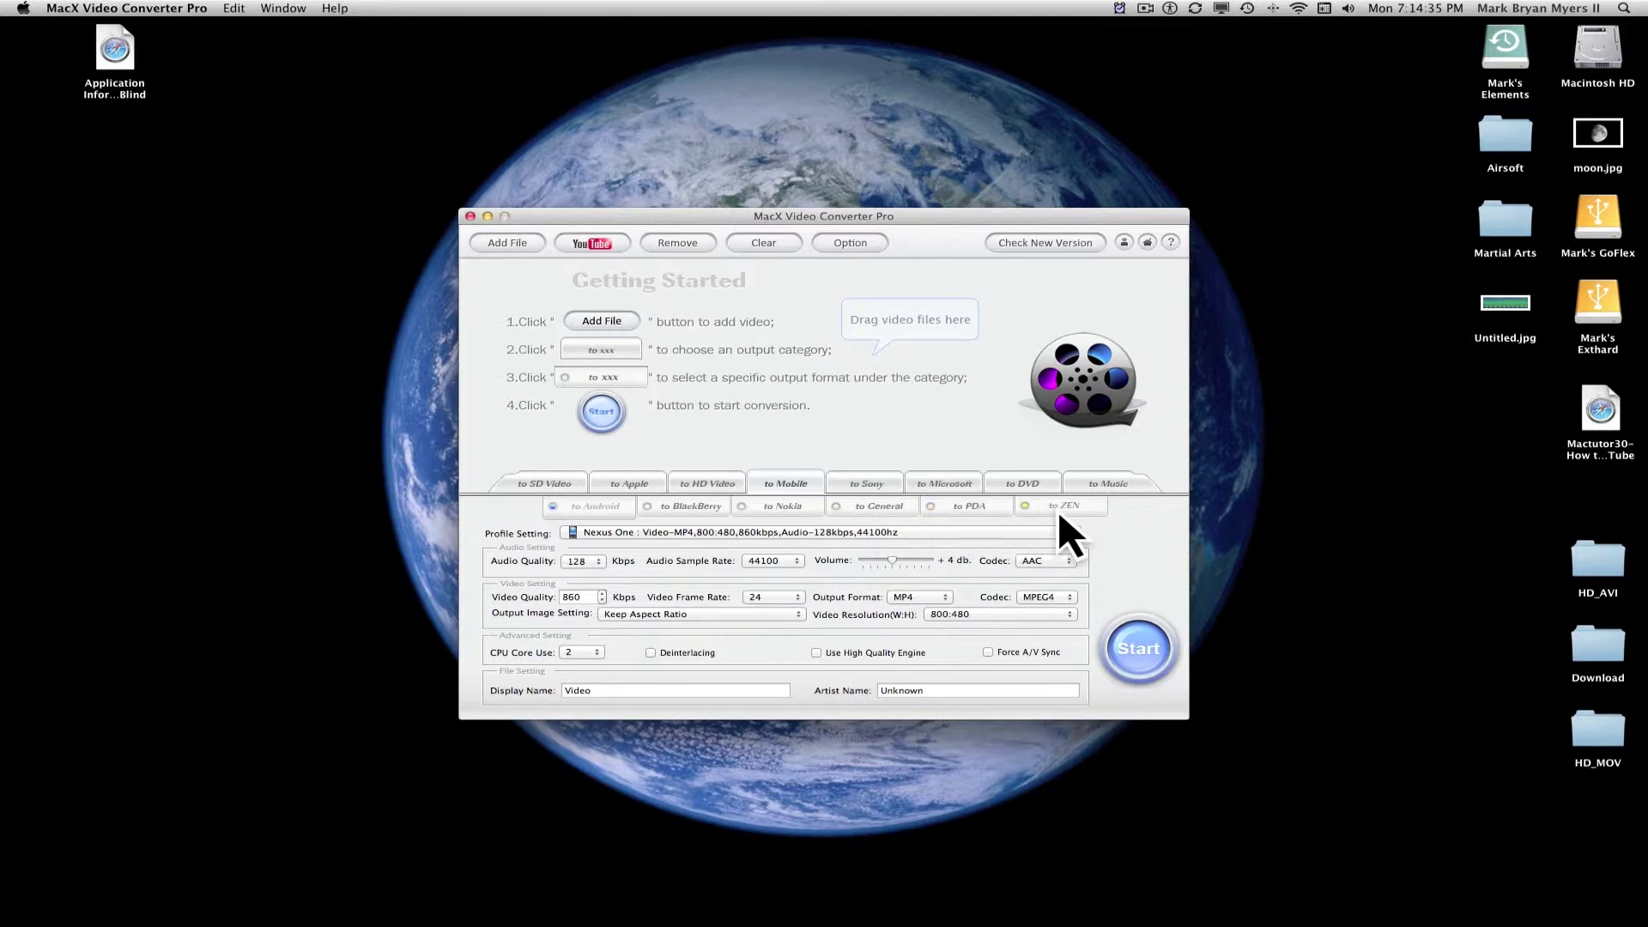
pyautogui.click(625, 530)
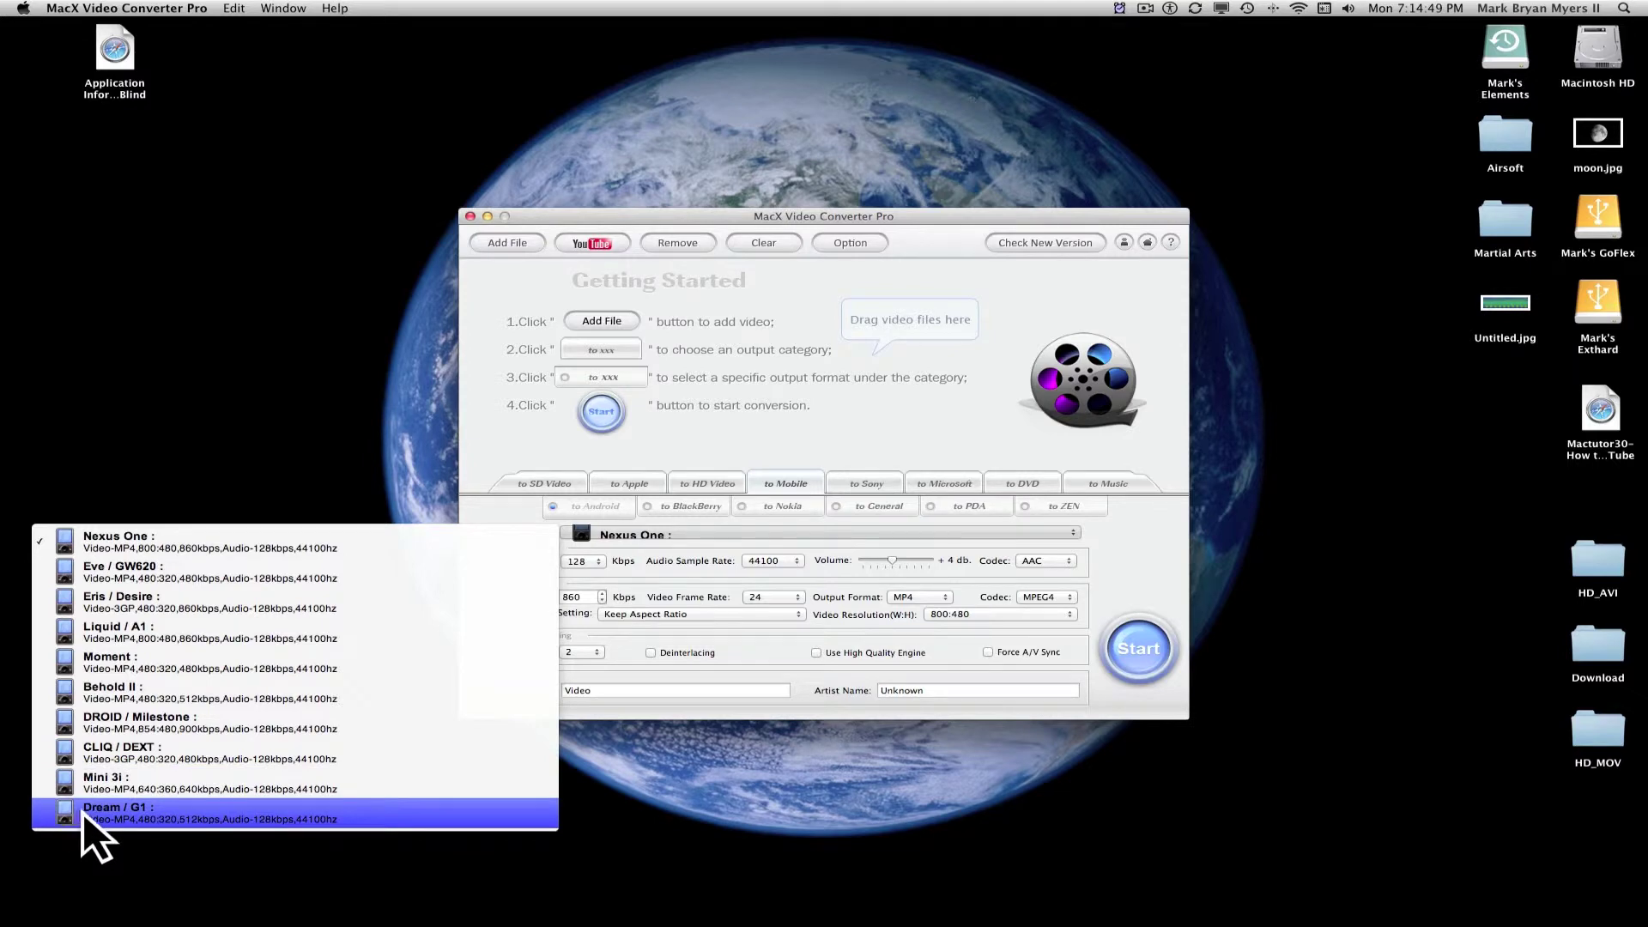
pyautogui.click(683, 502)
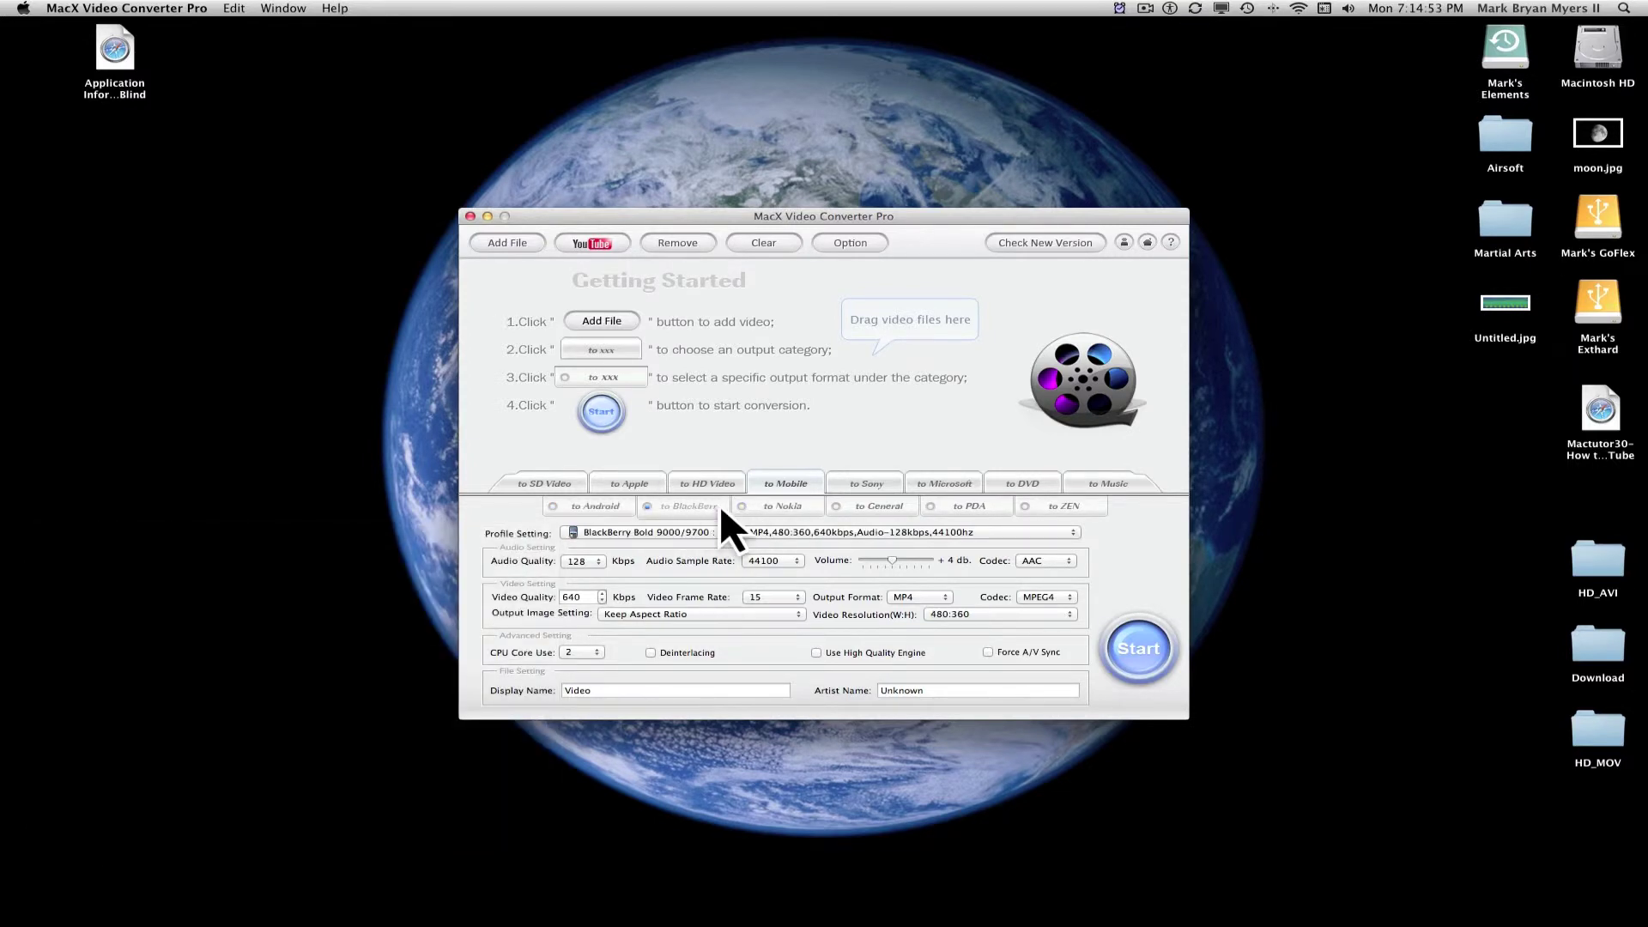
pyautogui.click(596, 532)
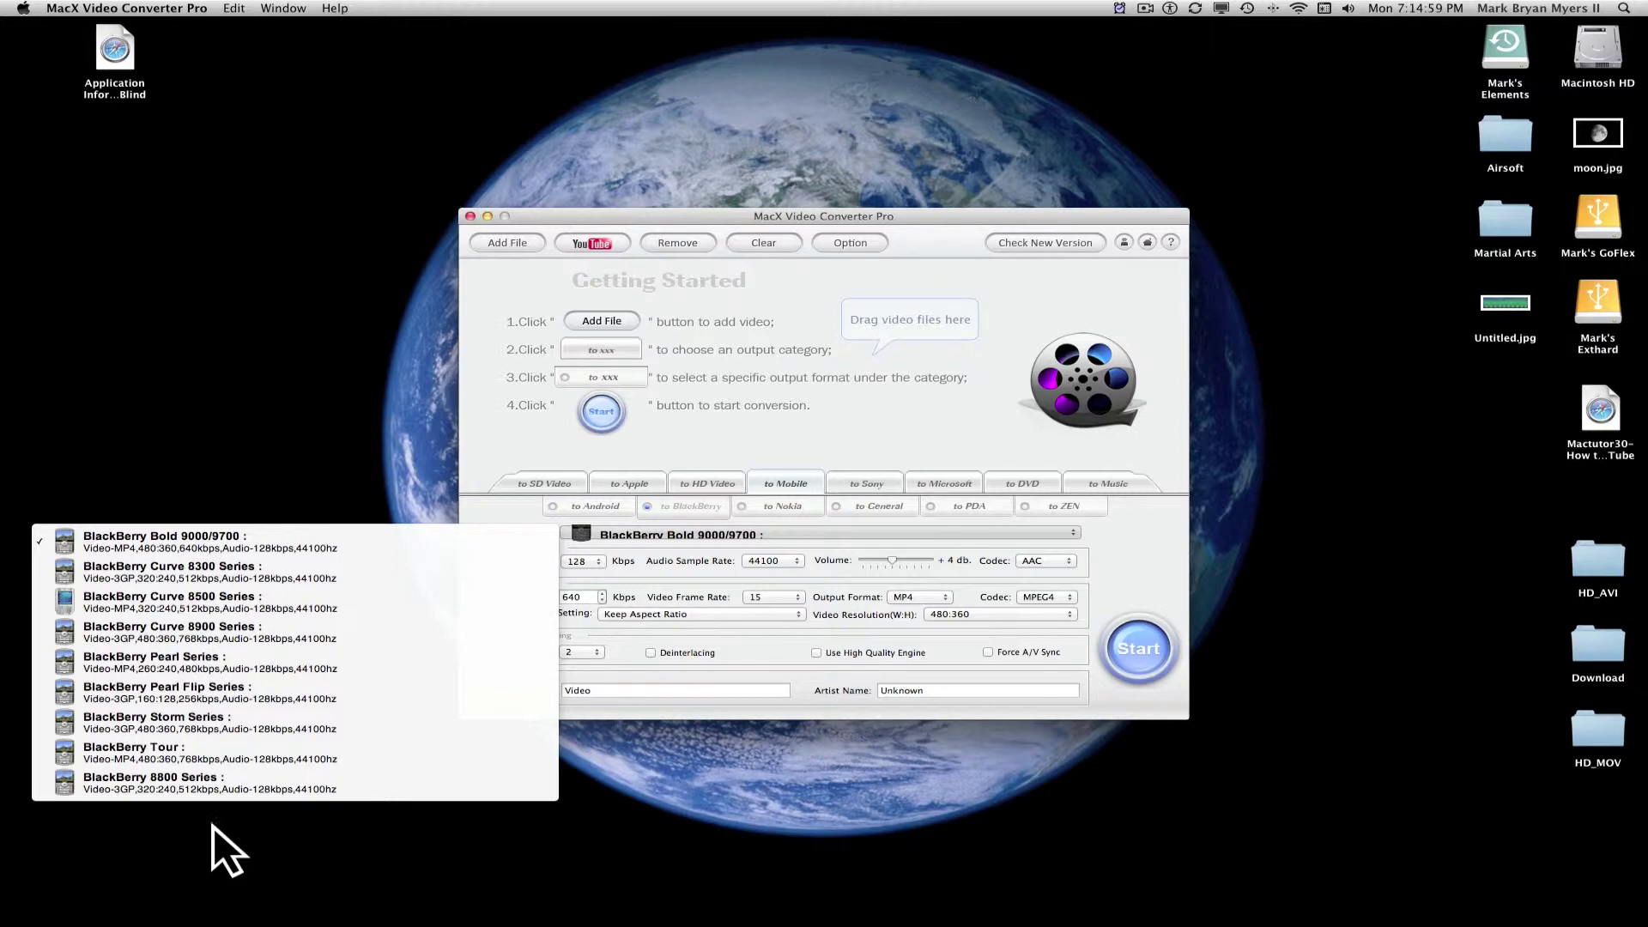
# Browse the Nokia profiles, keeping N97/N97 mini, then view the General mobile format.
pyautogui.click(758, 506)
pyautogui.click(776, 507)
pyautogui.click(687, 532)
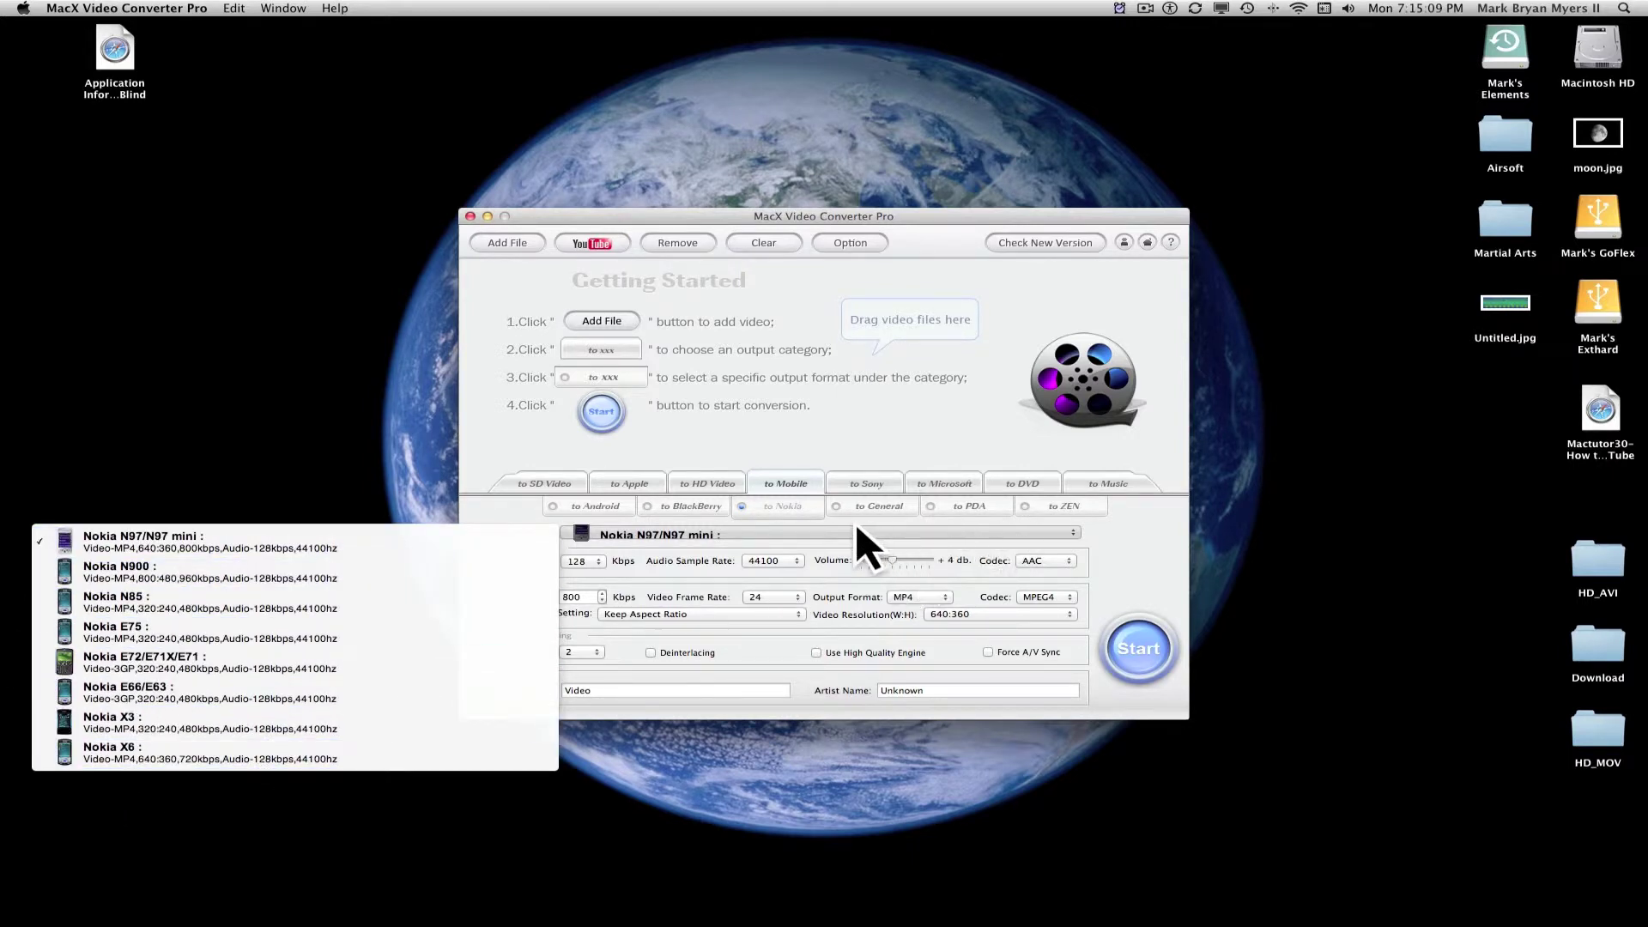
pyautogui.click(867, 504)
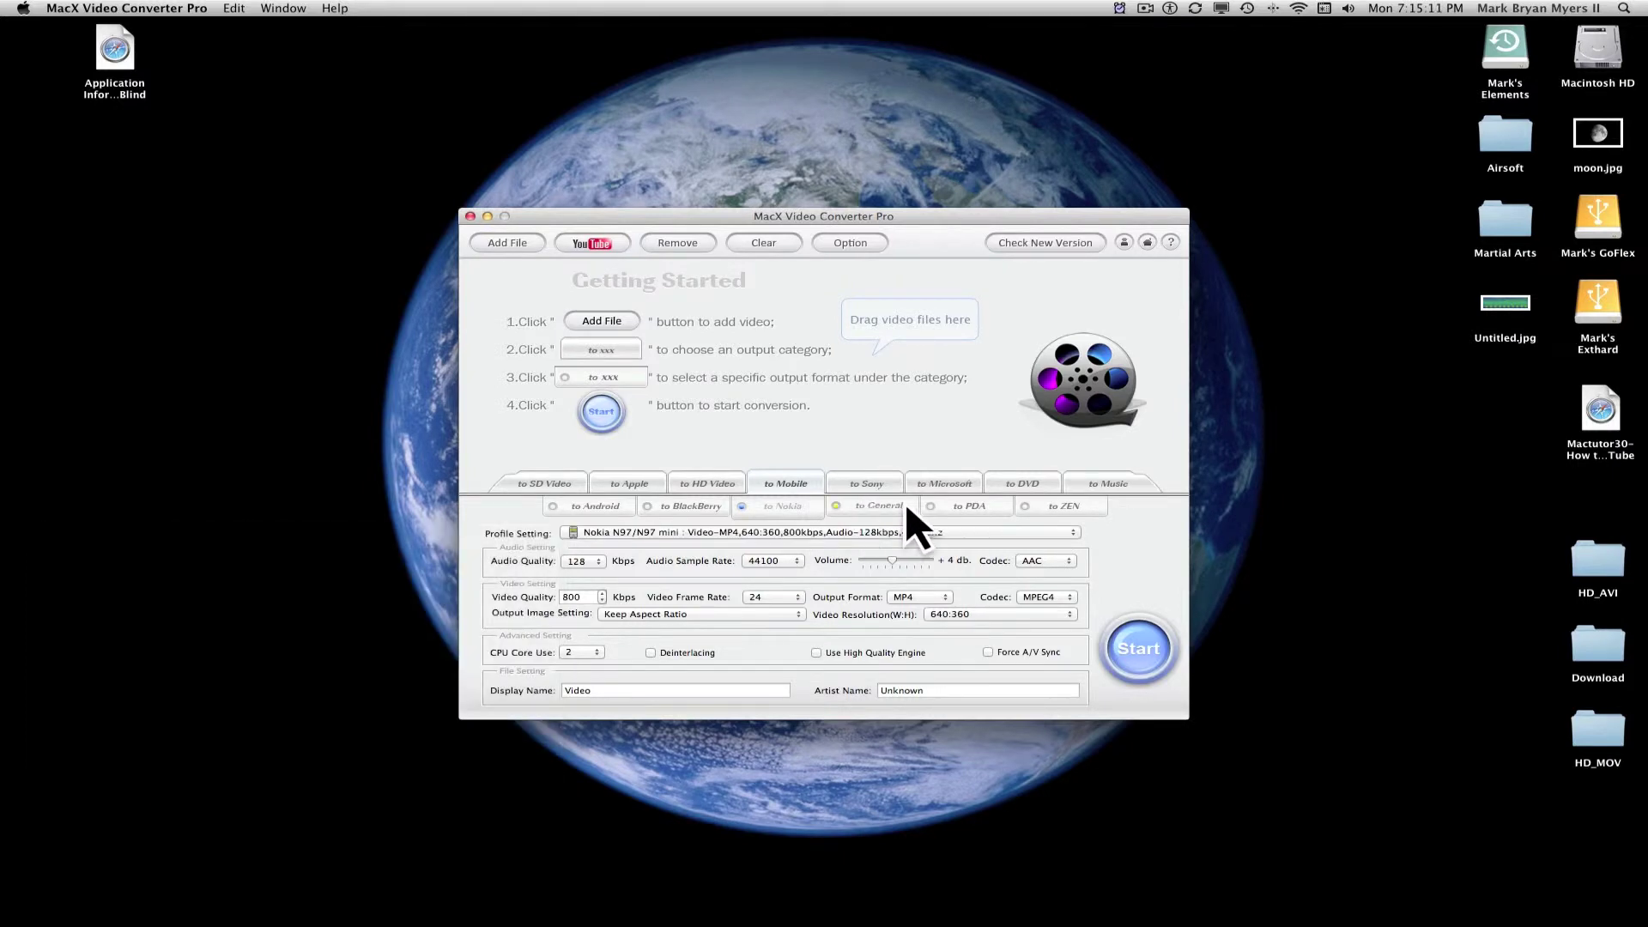
pyautogui.click(725, 533)
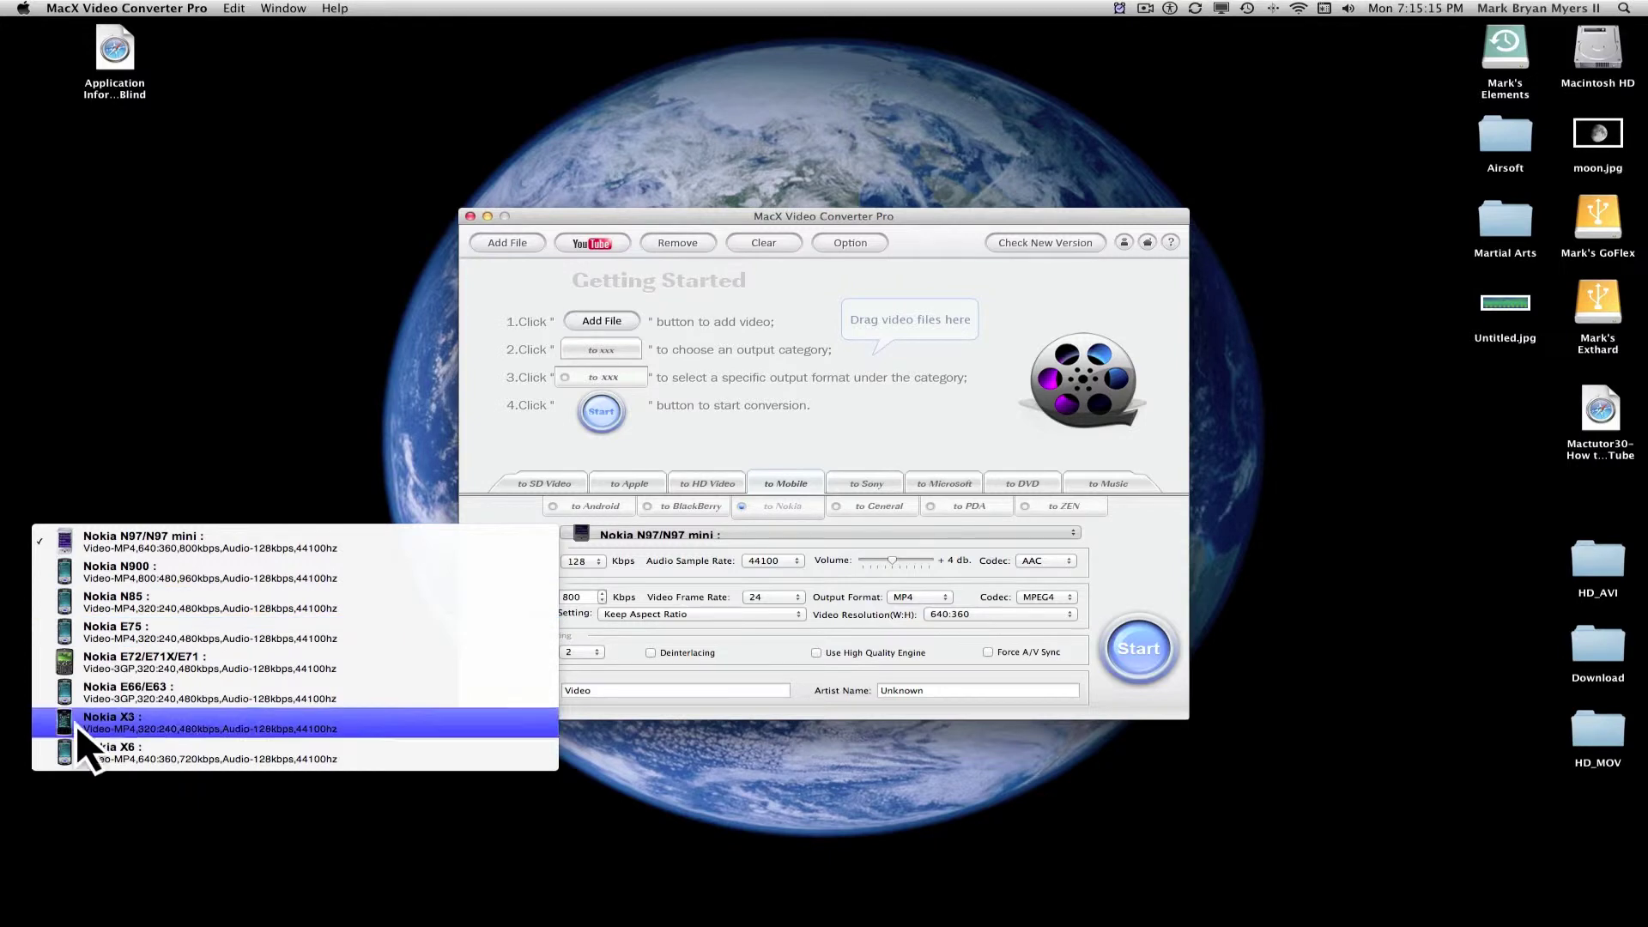
pyautogui.click(879, 507)
pyautogui.click(879, 507)
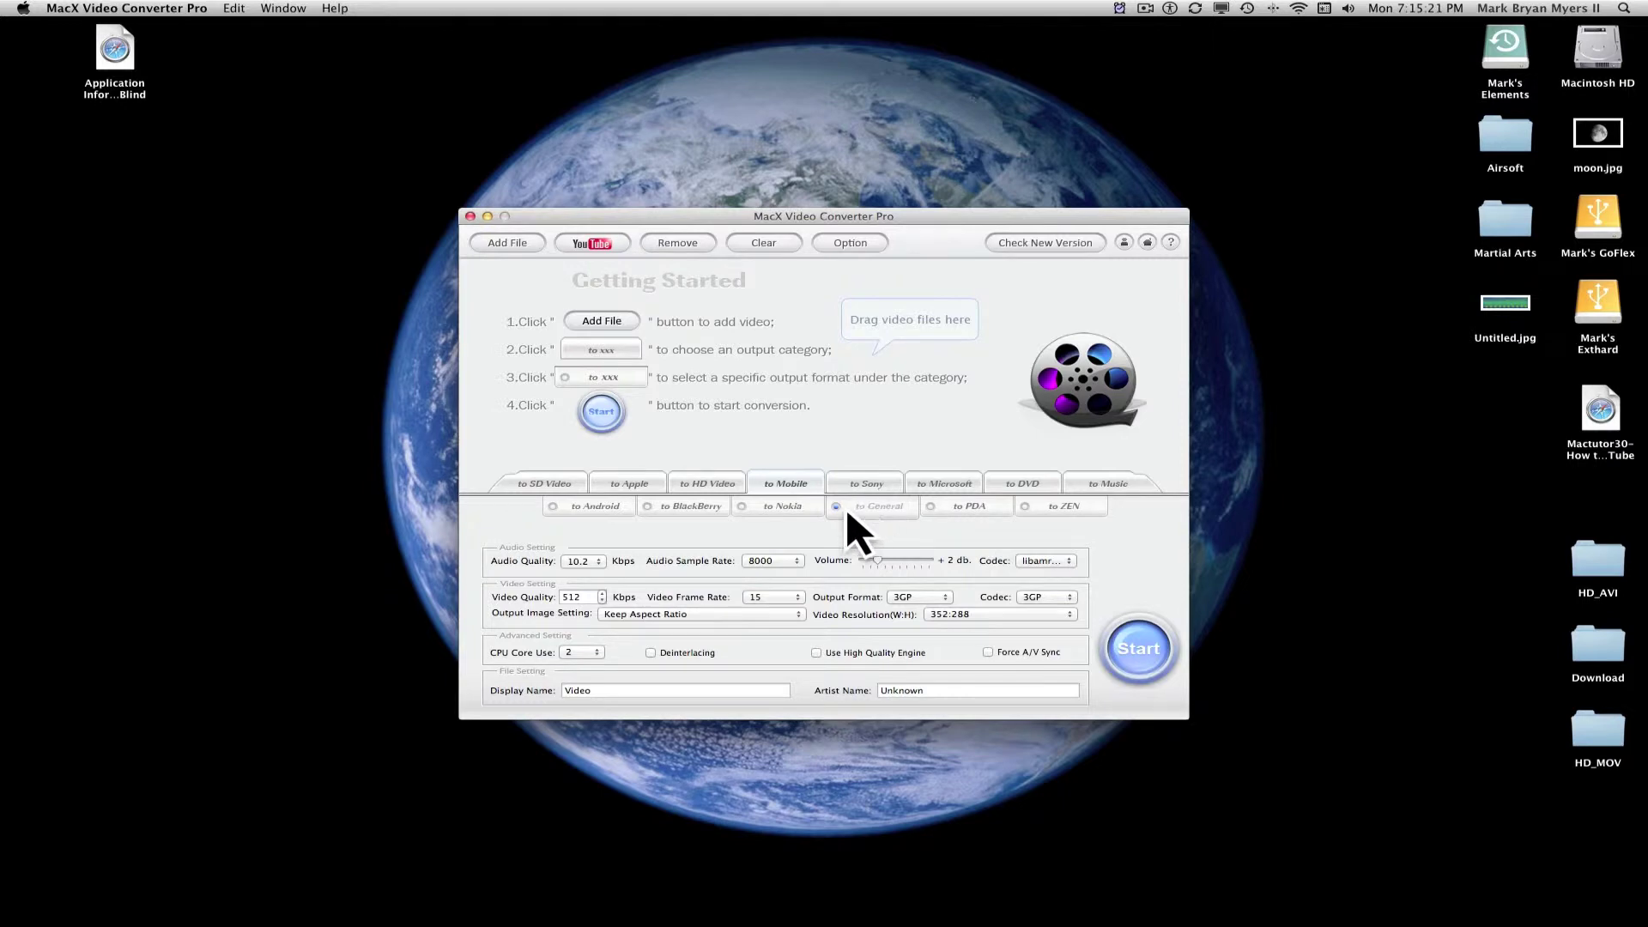
# Check the PDA quality presets, keeping the default, and select the ZEN player format (WMV, 480:272).
pyautogui.click(960, 509)
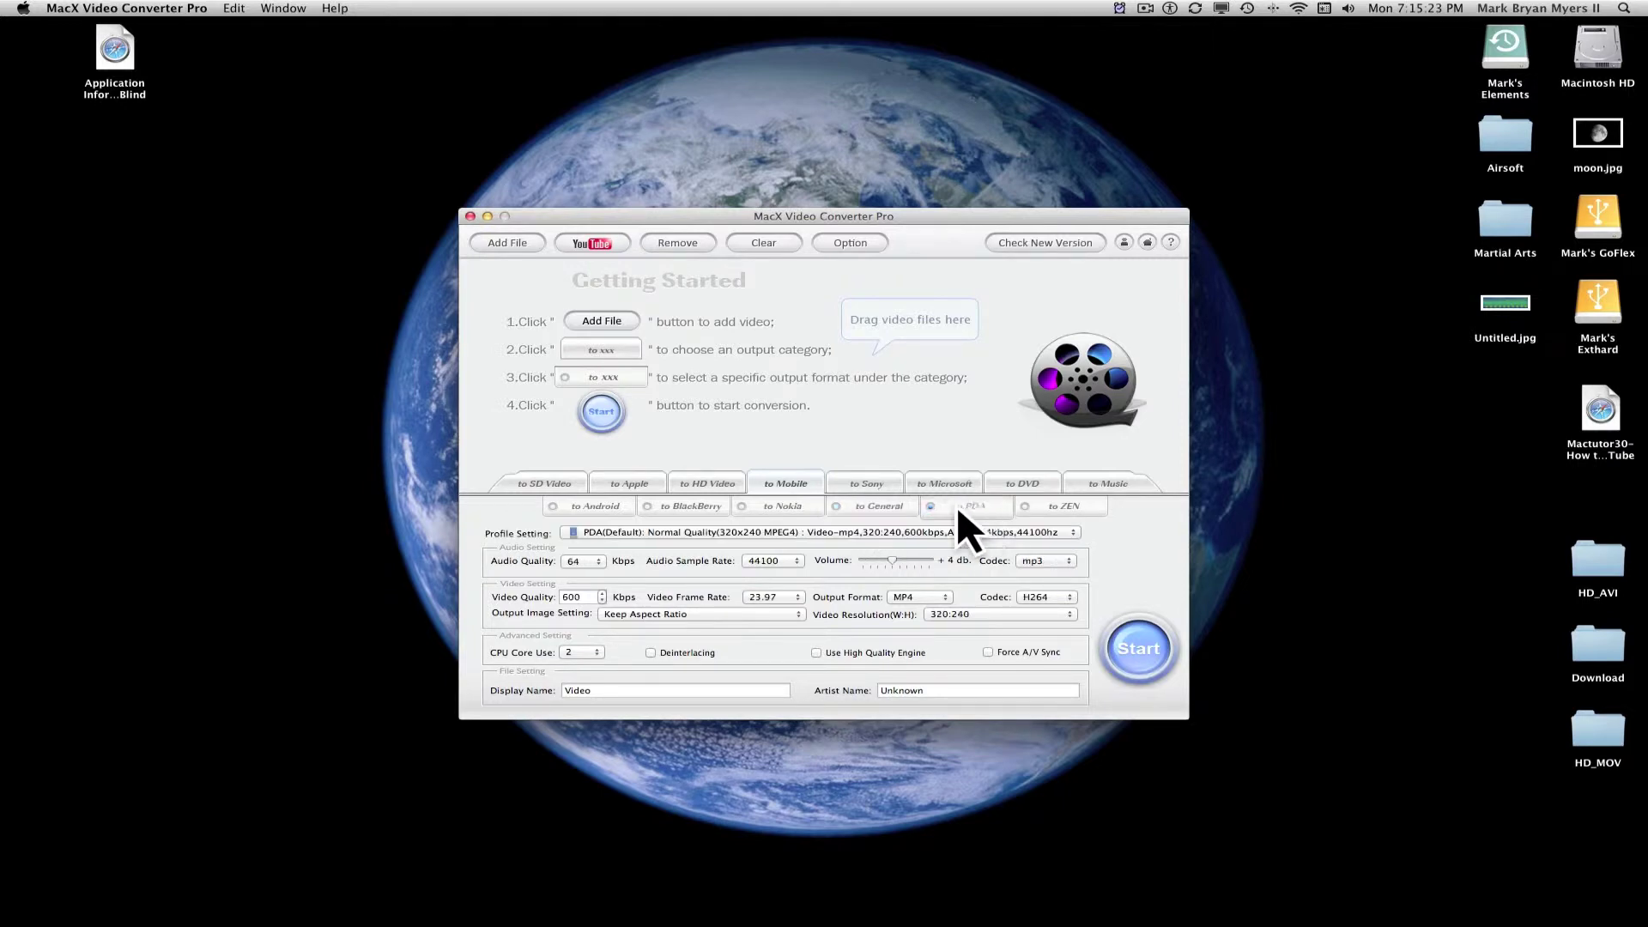
pyautogui.click(807, 532)
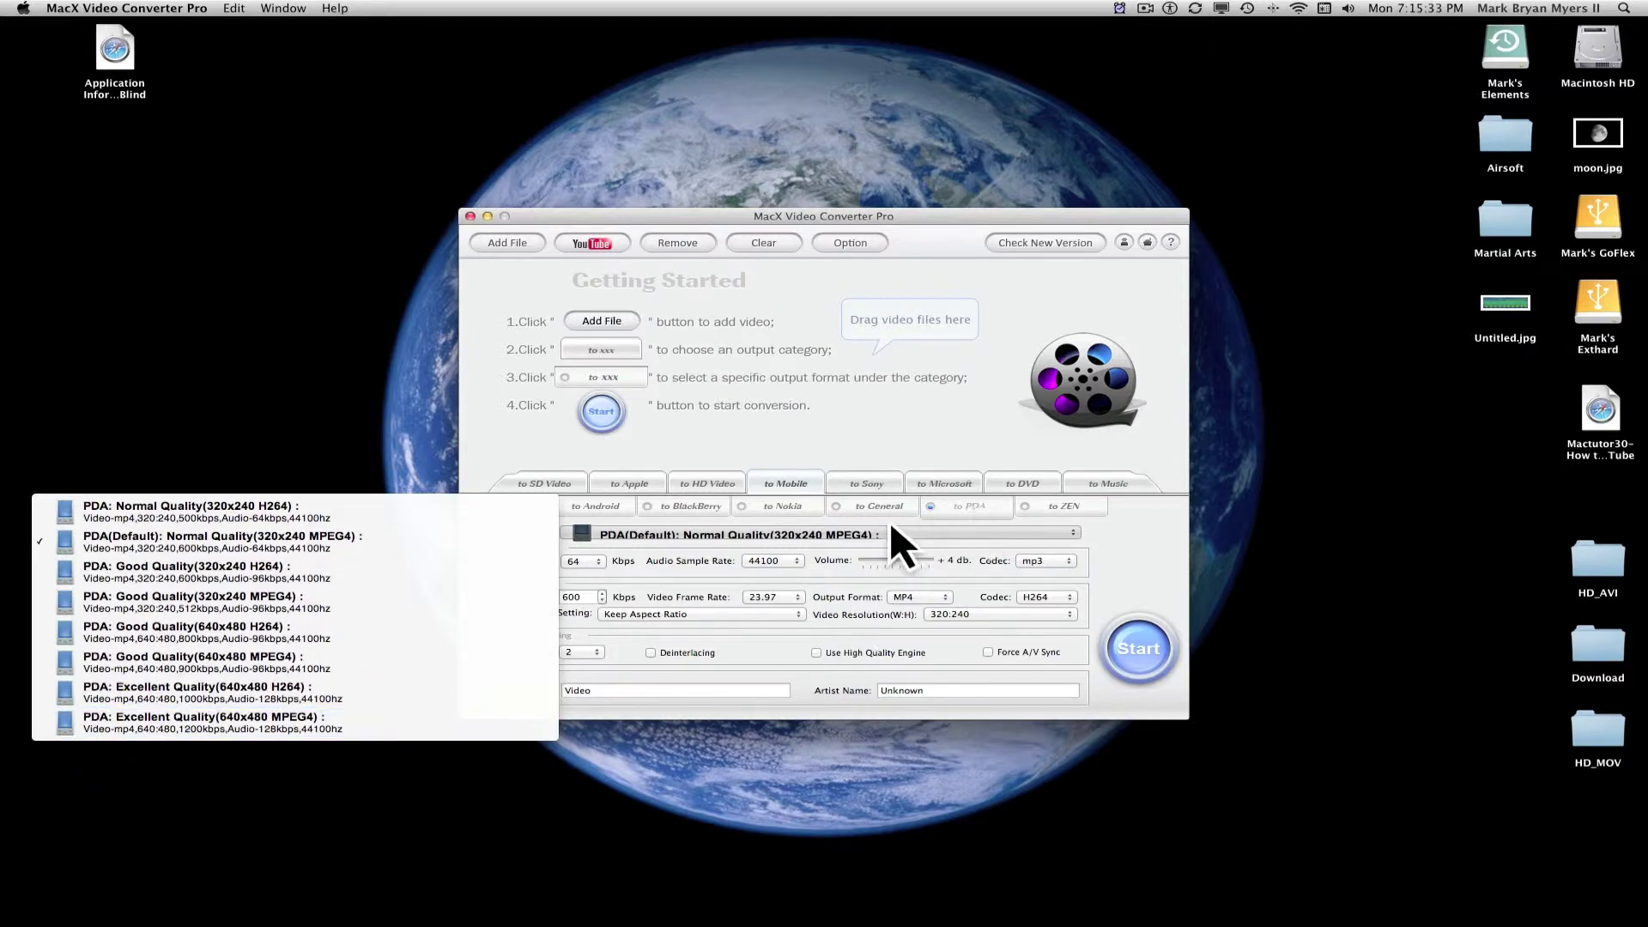
pyautogui.click(1088, 517)
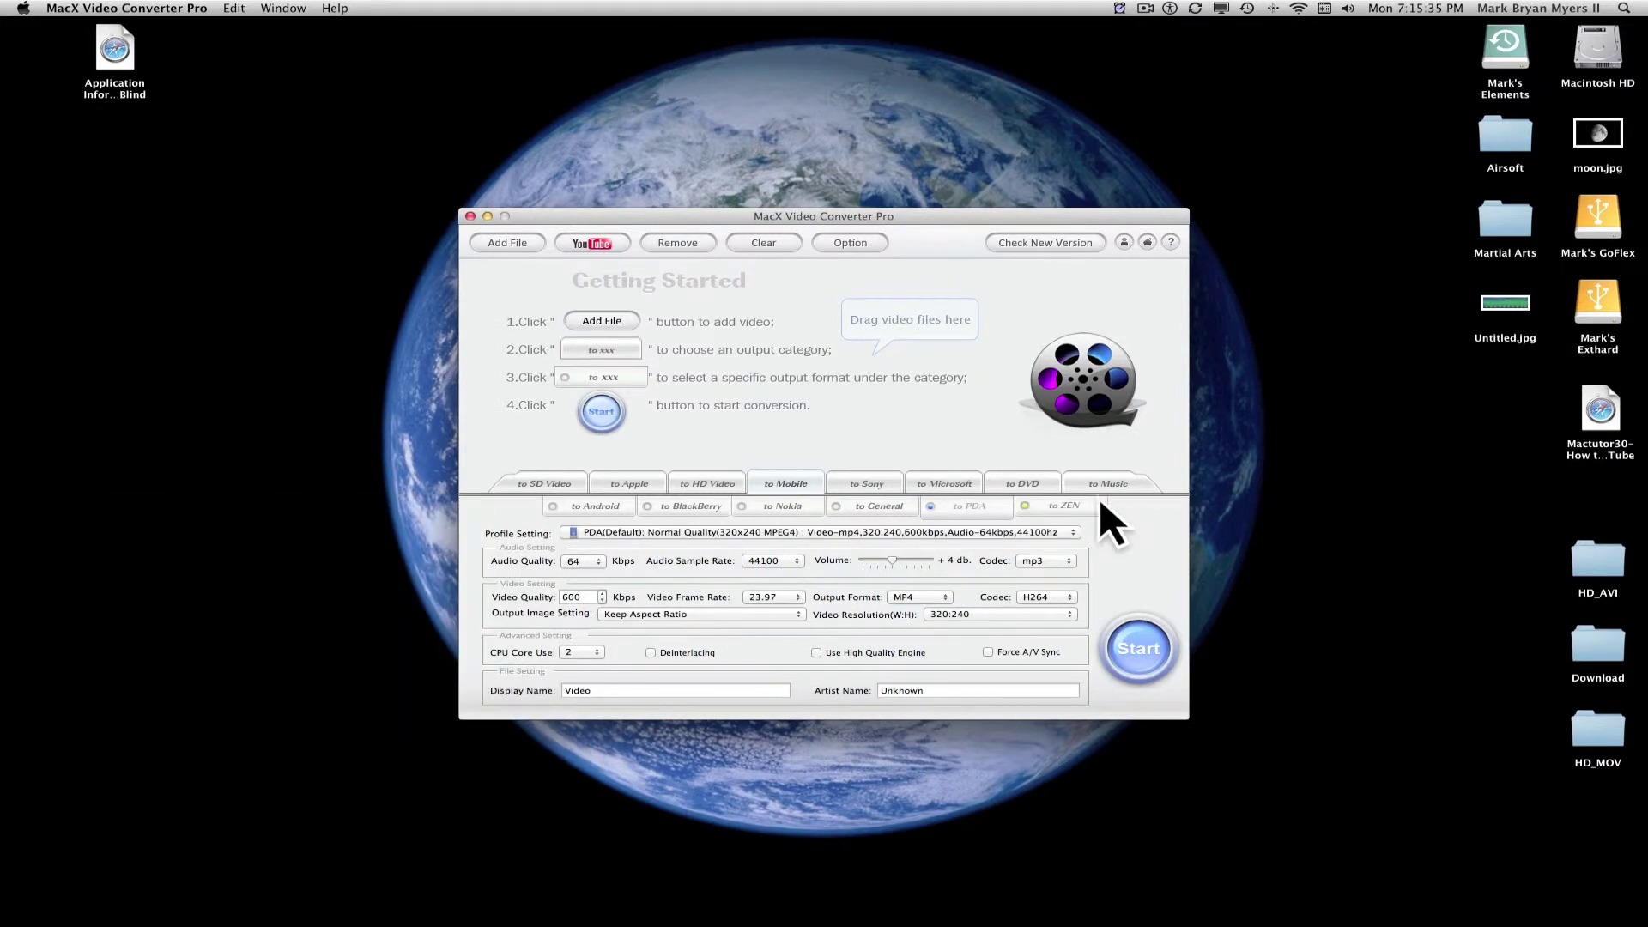
pyautogui.click(645, 530)
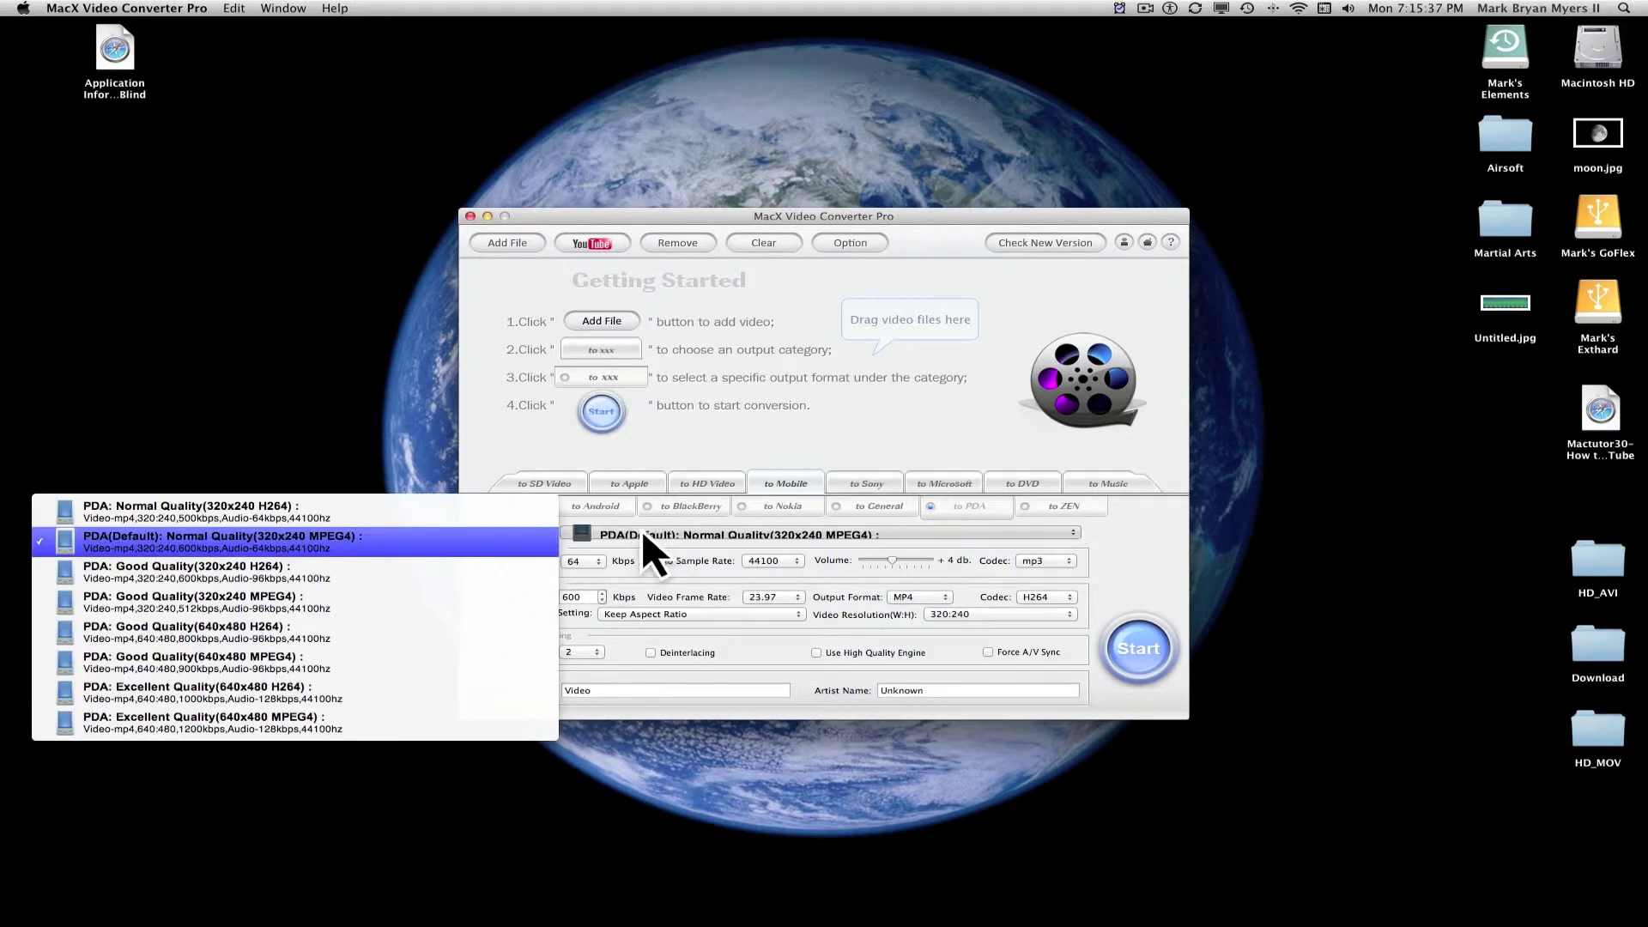
pyautogui.click(1086, 517)
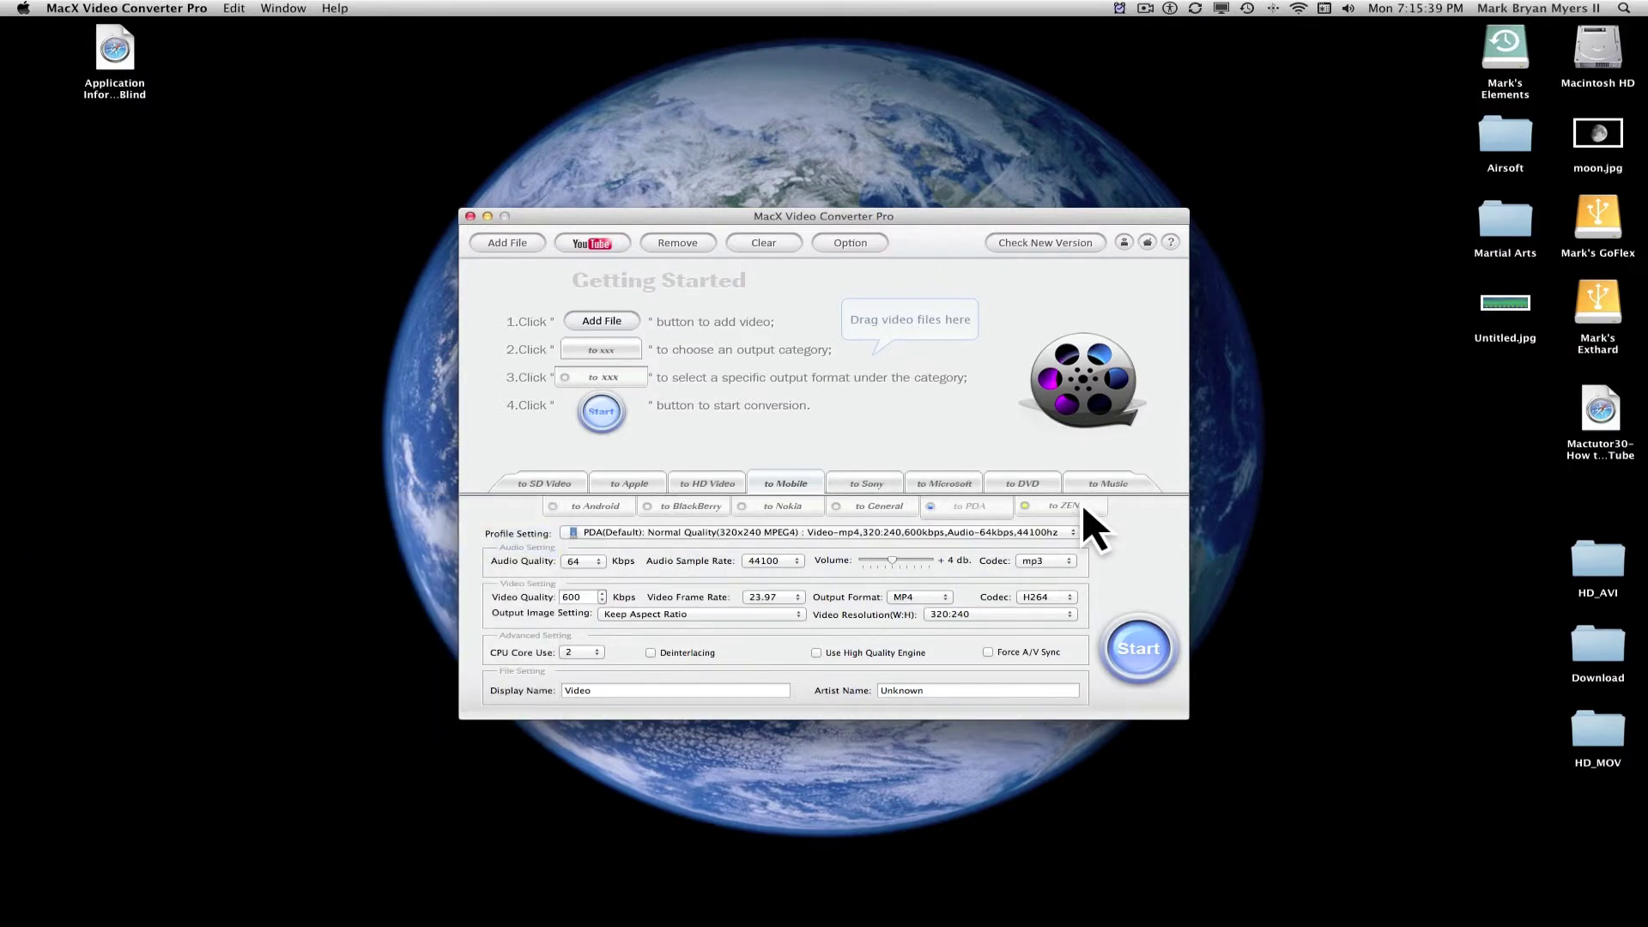
pyautogui.click(1083, 509)
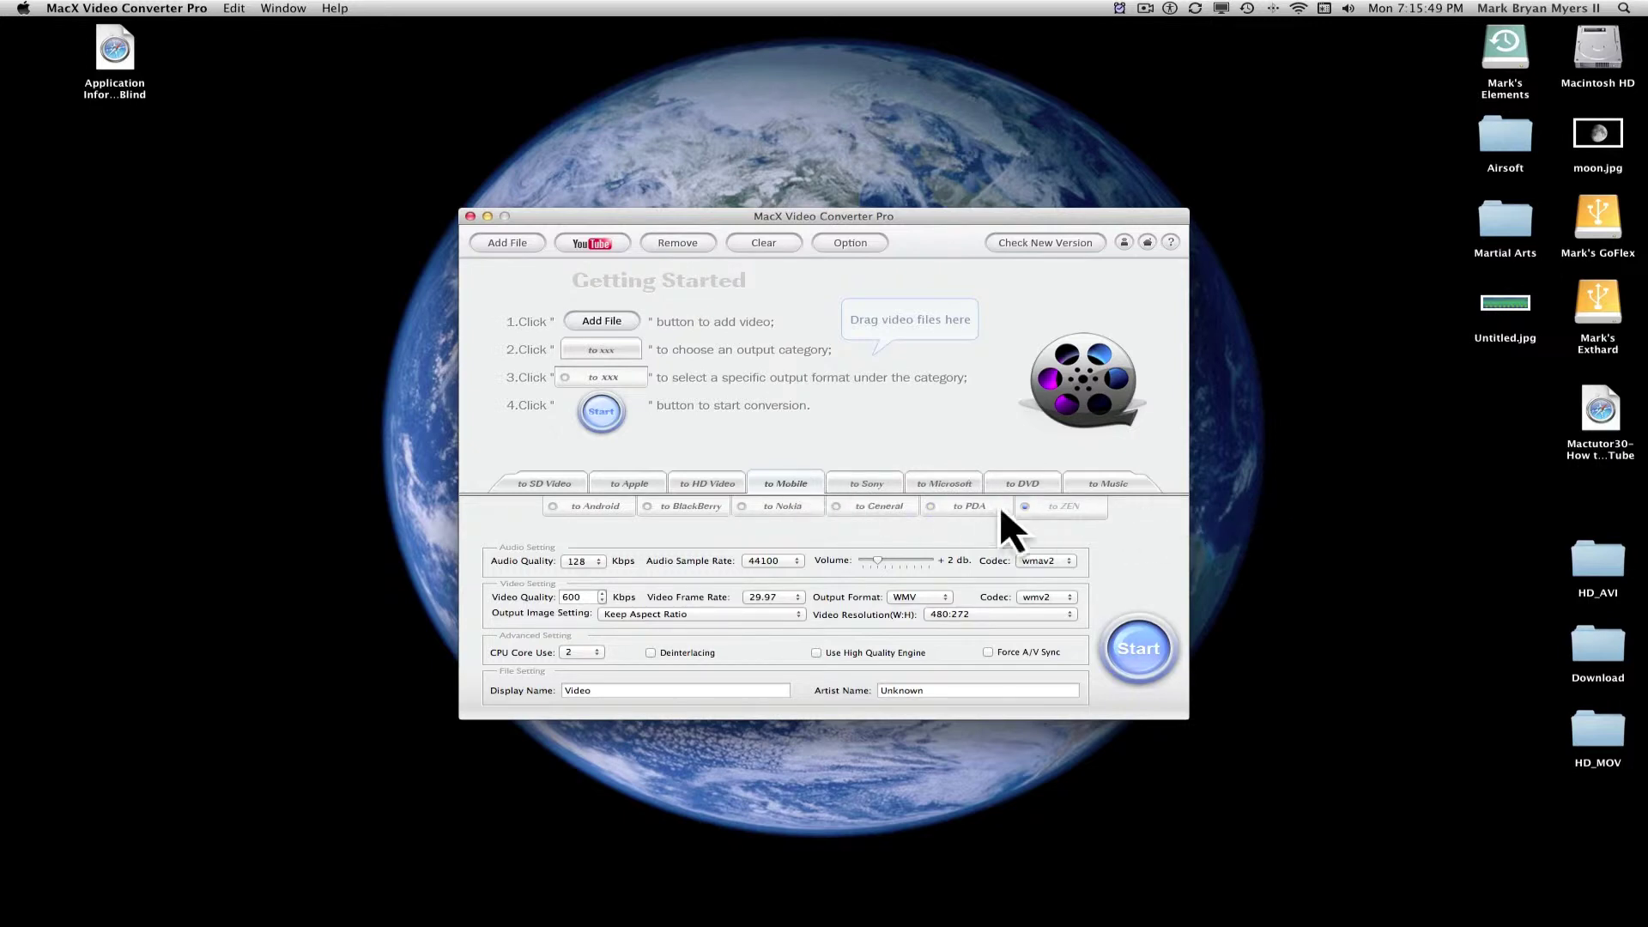
pyautogui.click(861, 485)
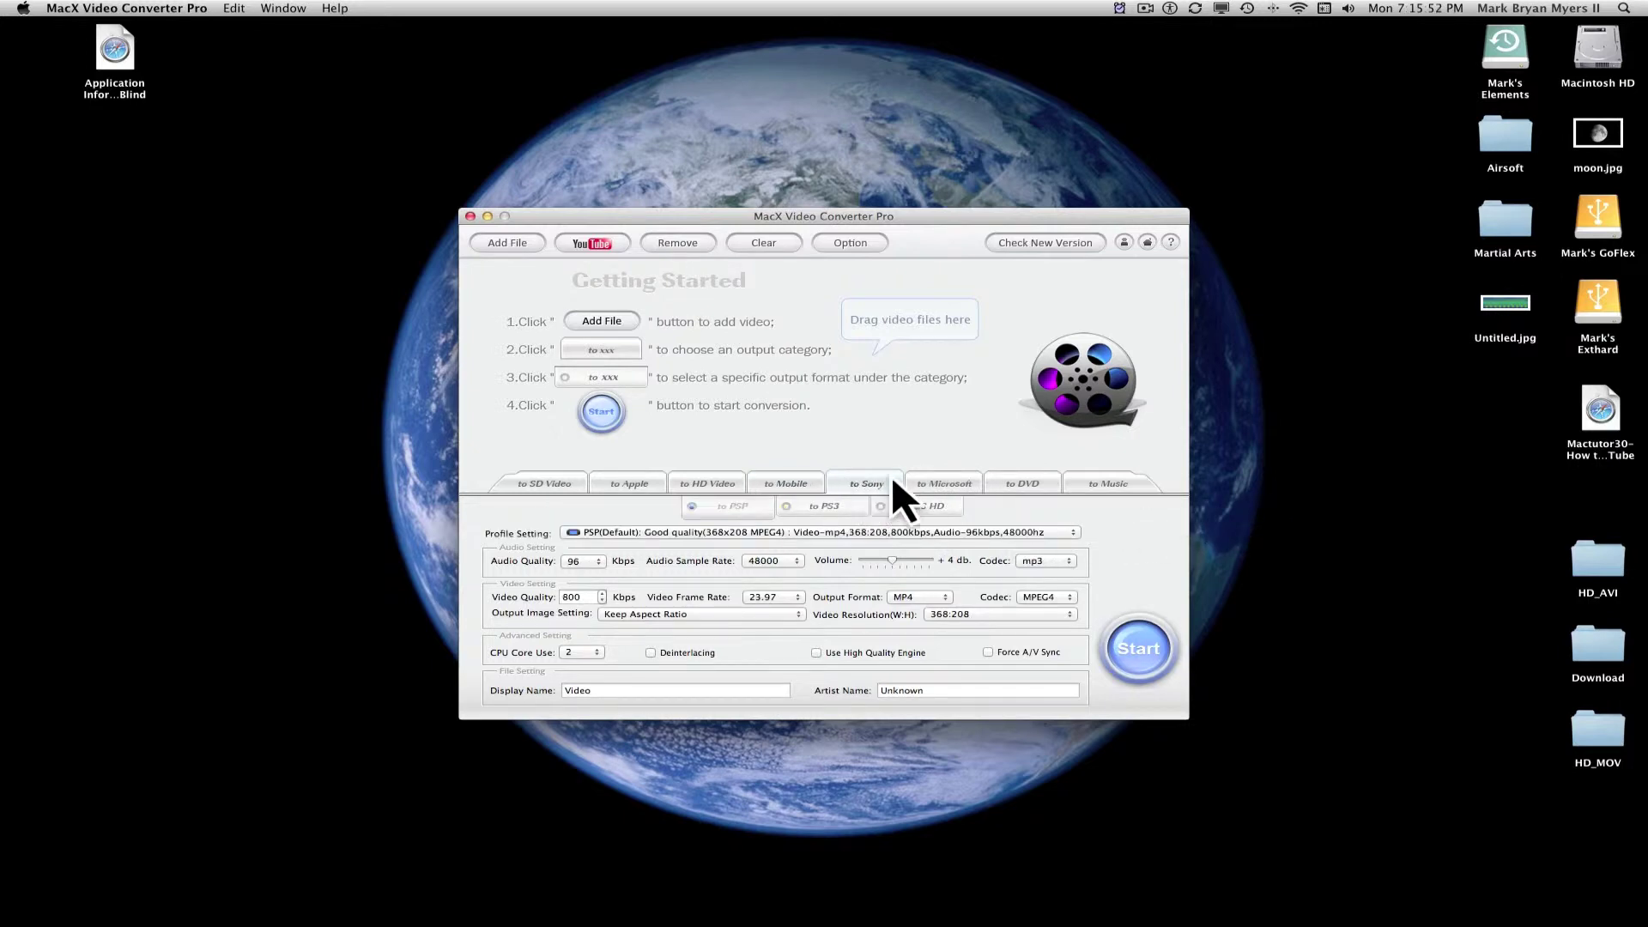
# Review the Sony PSP quality presets, keeping the default.
pyautogui.click(621, 527)
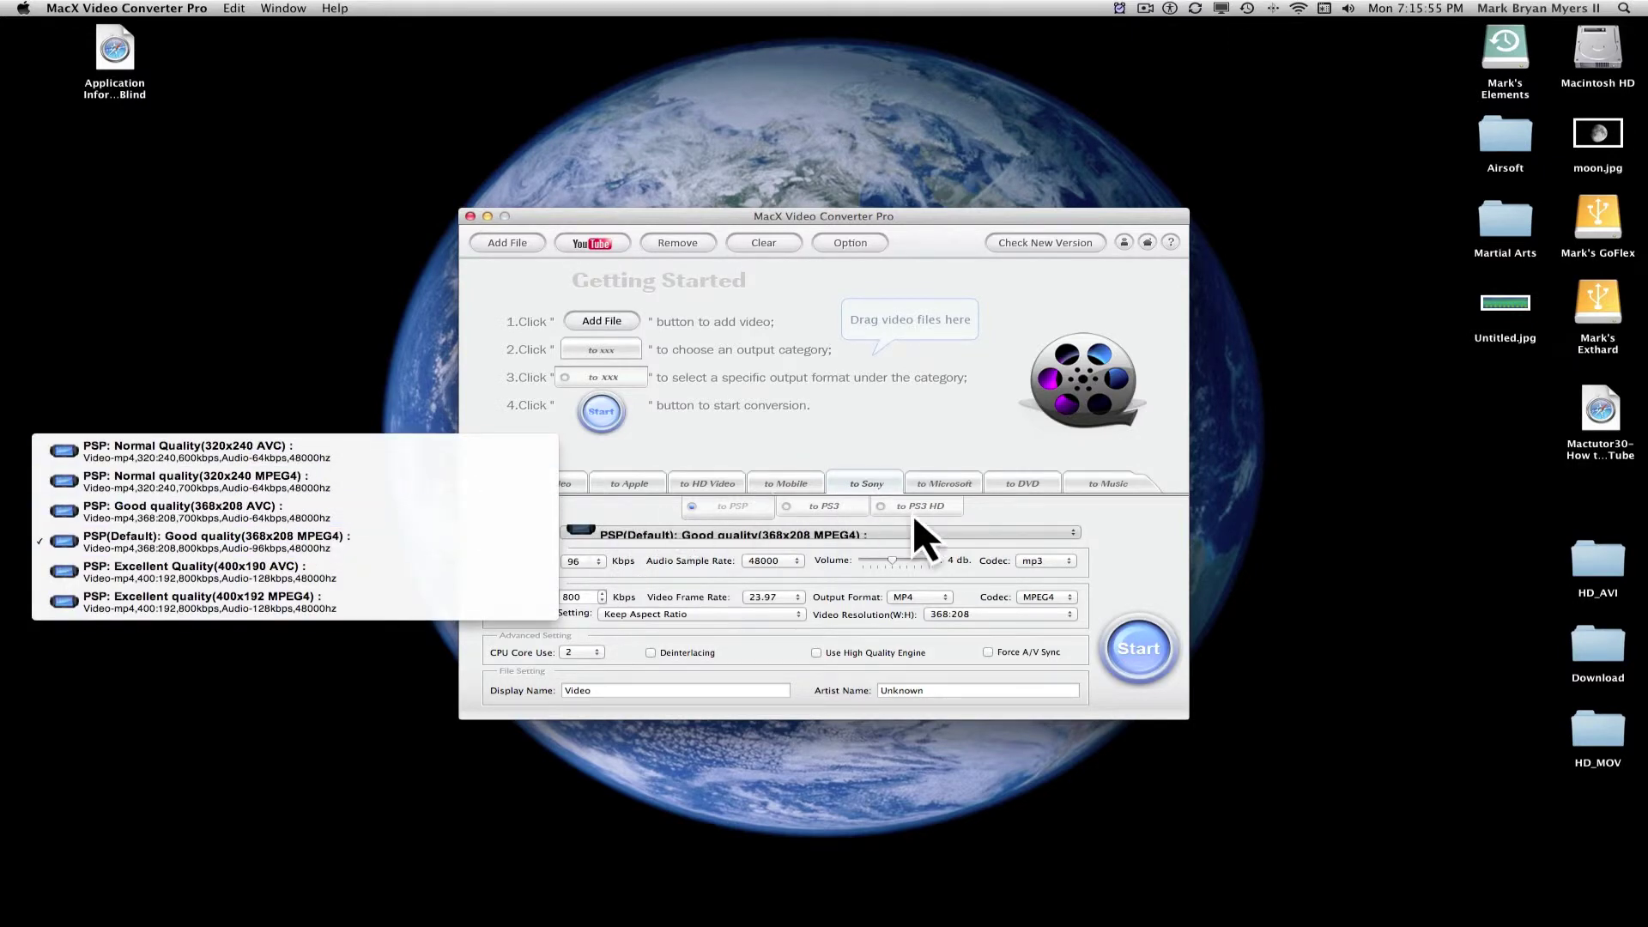
pyautogui.click(744, 509)
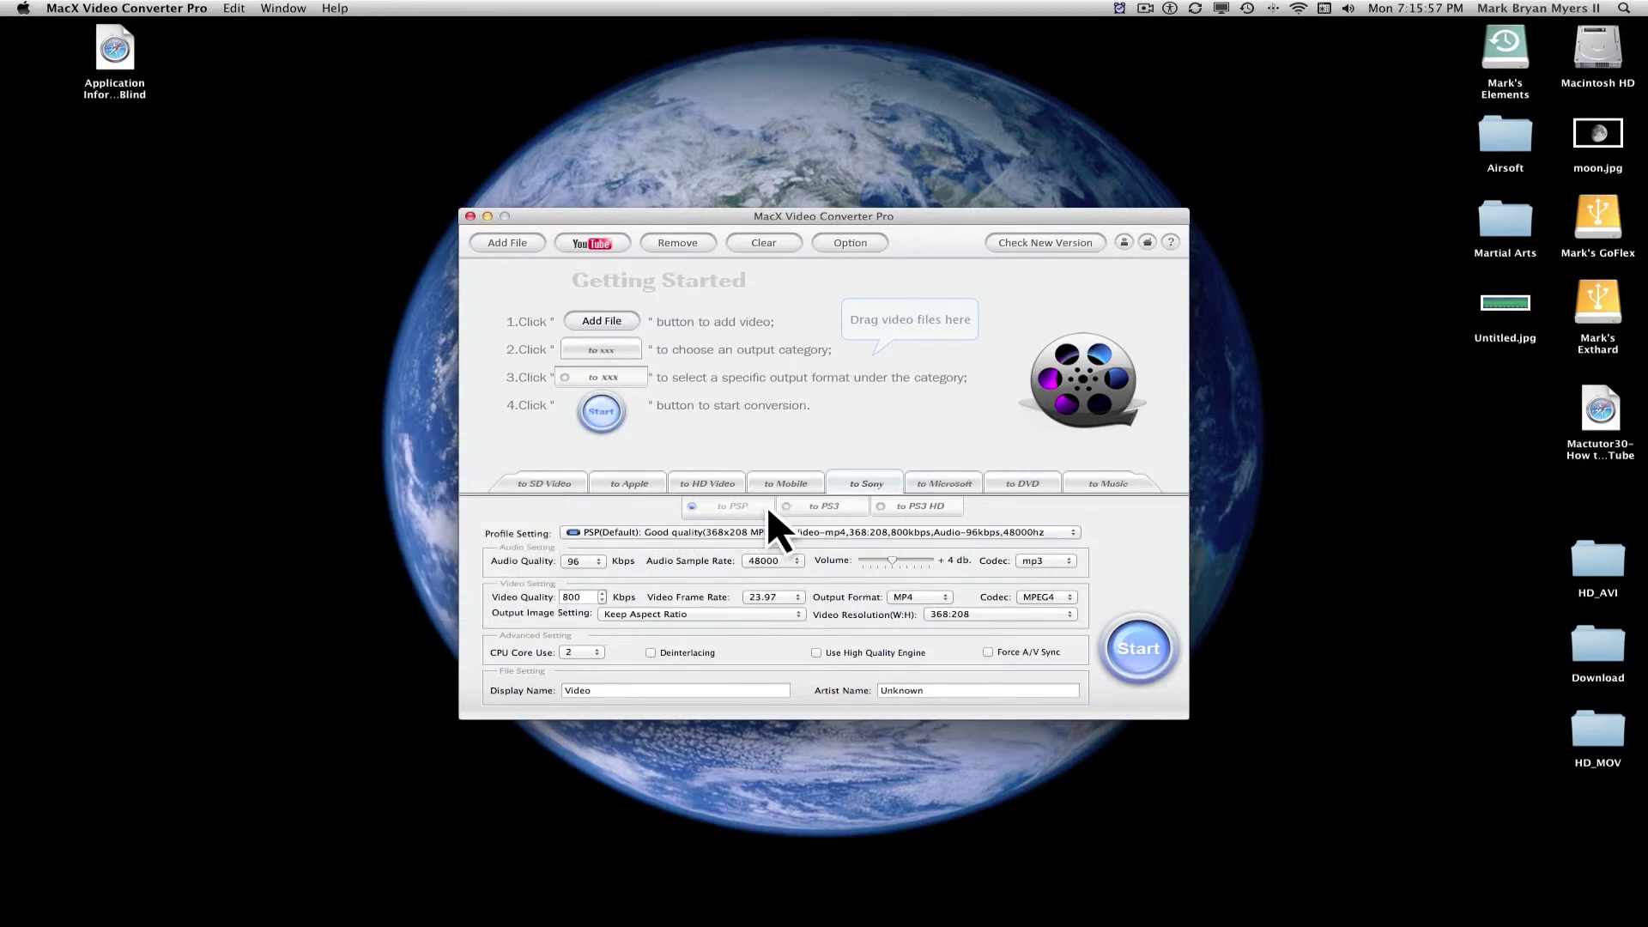
pyautogui.click(667, 533)
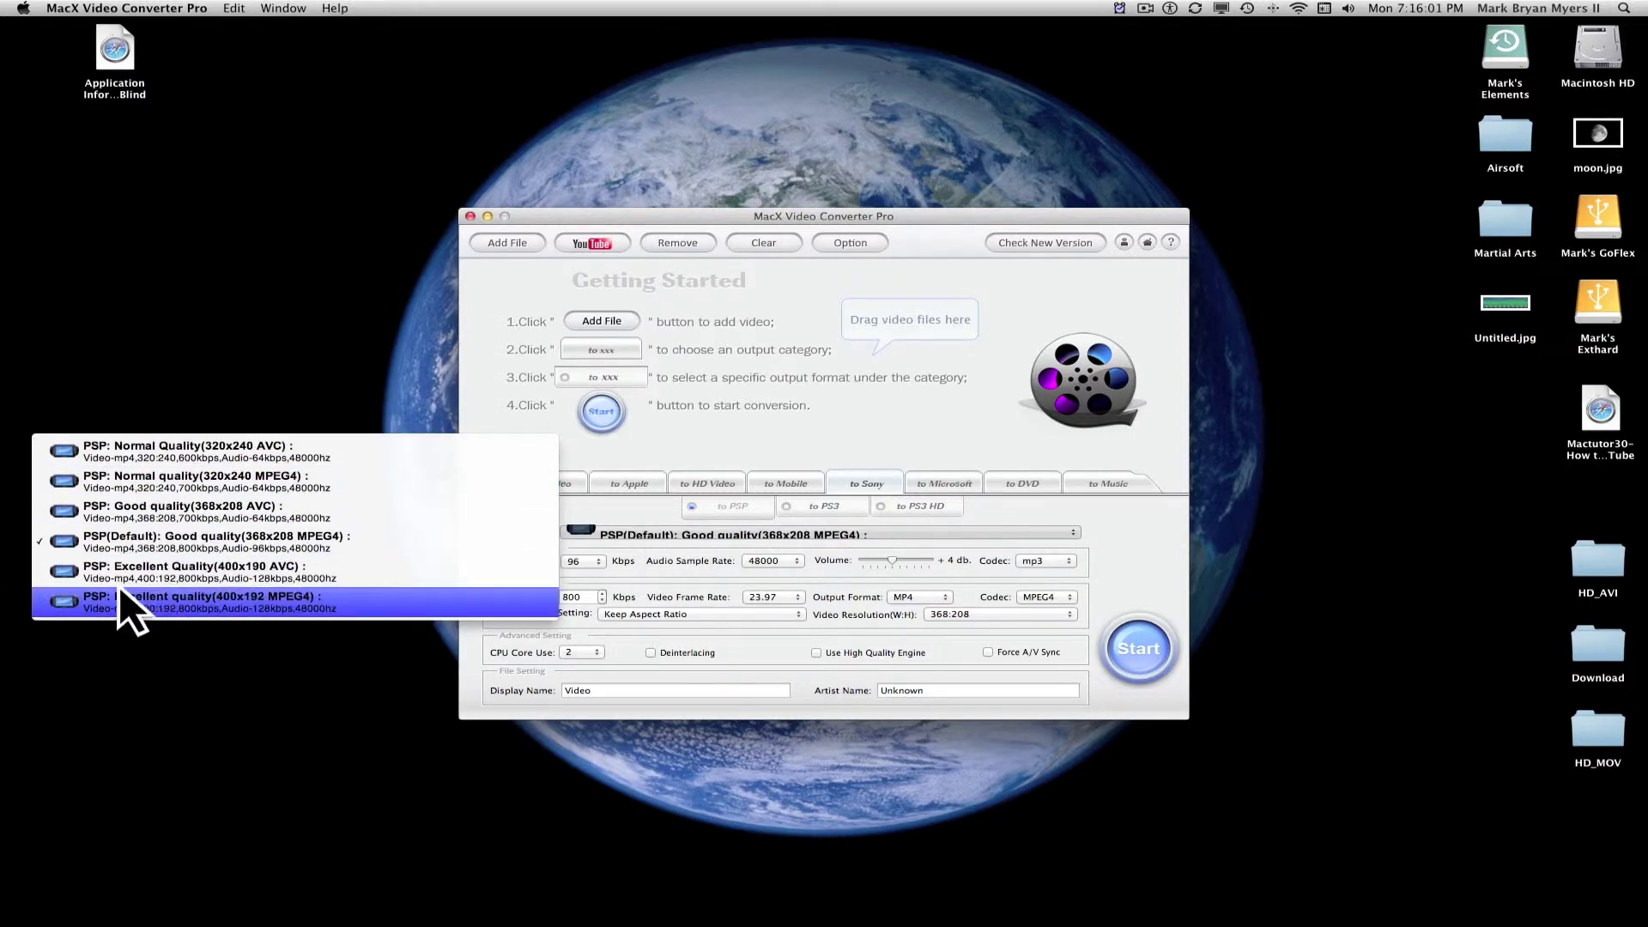
pyautogui.click(833, 512)
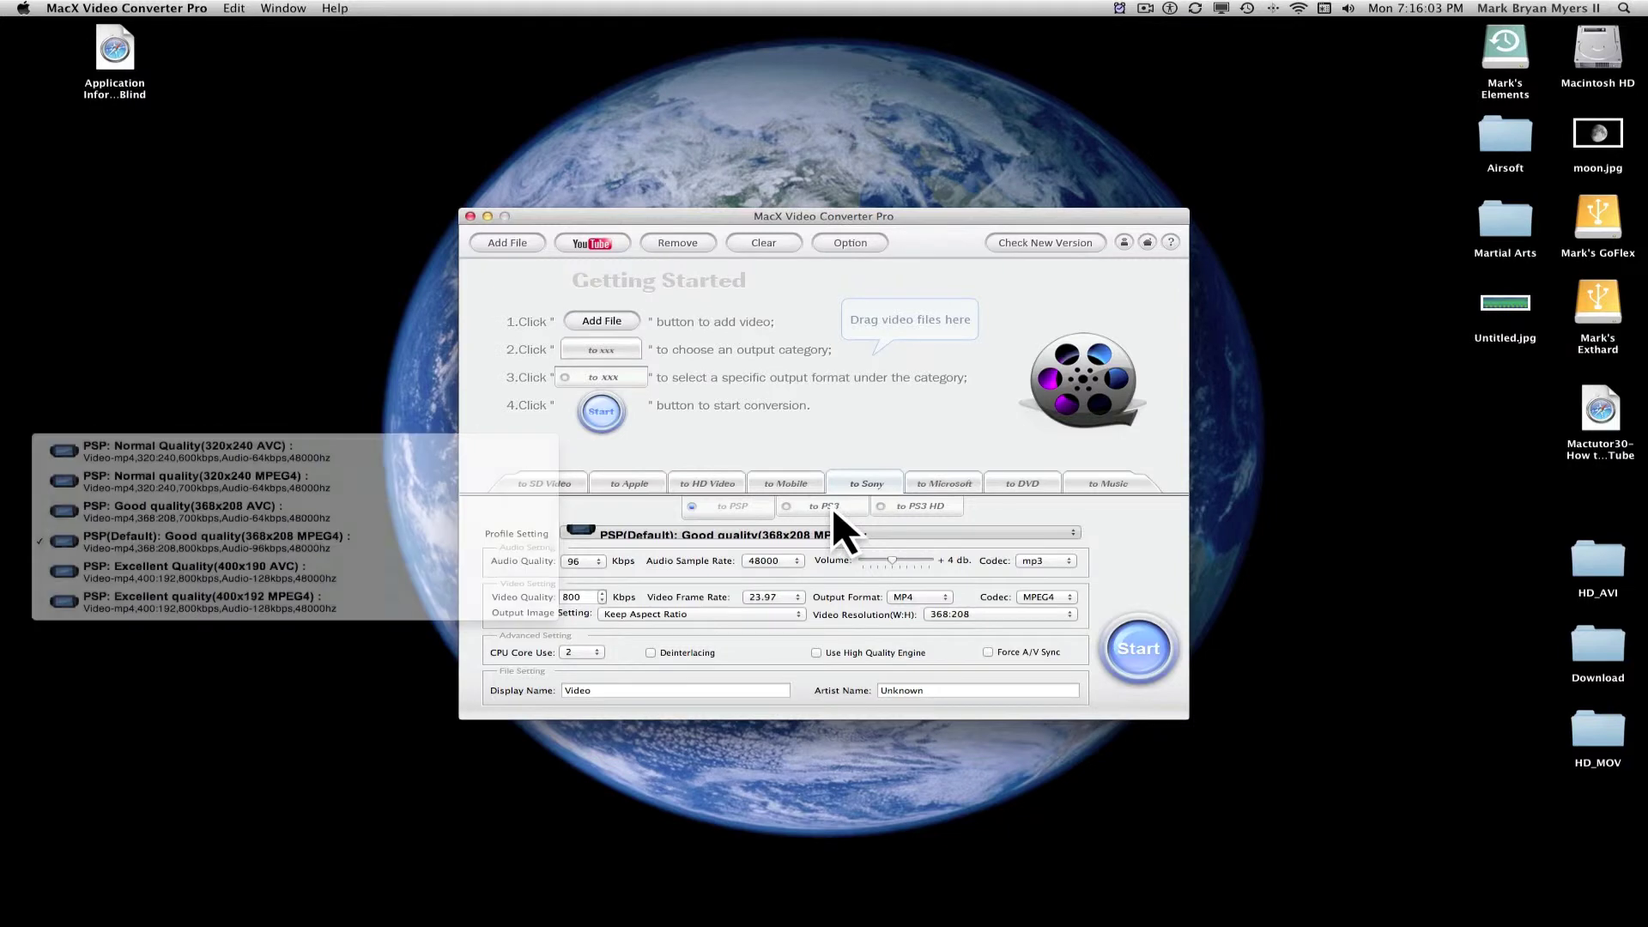
# Select PS3 and try a 720:576 resolution before reverting to 720:480.
pyautogui.click(826, 508)
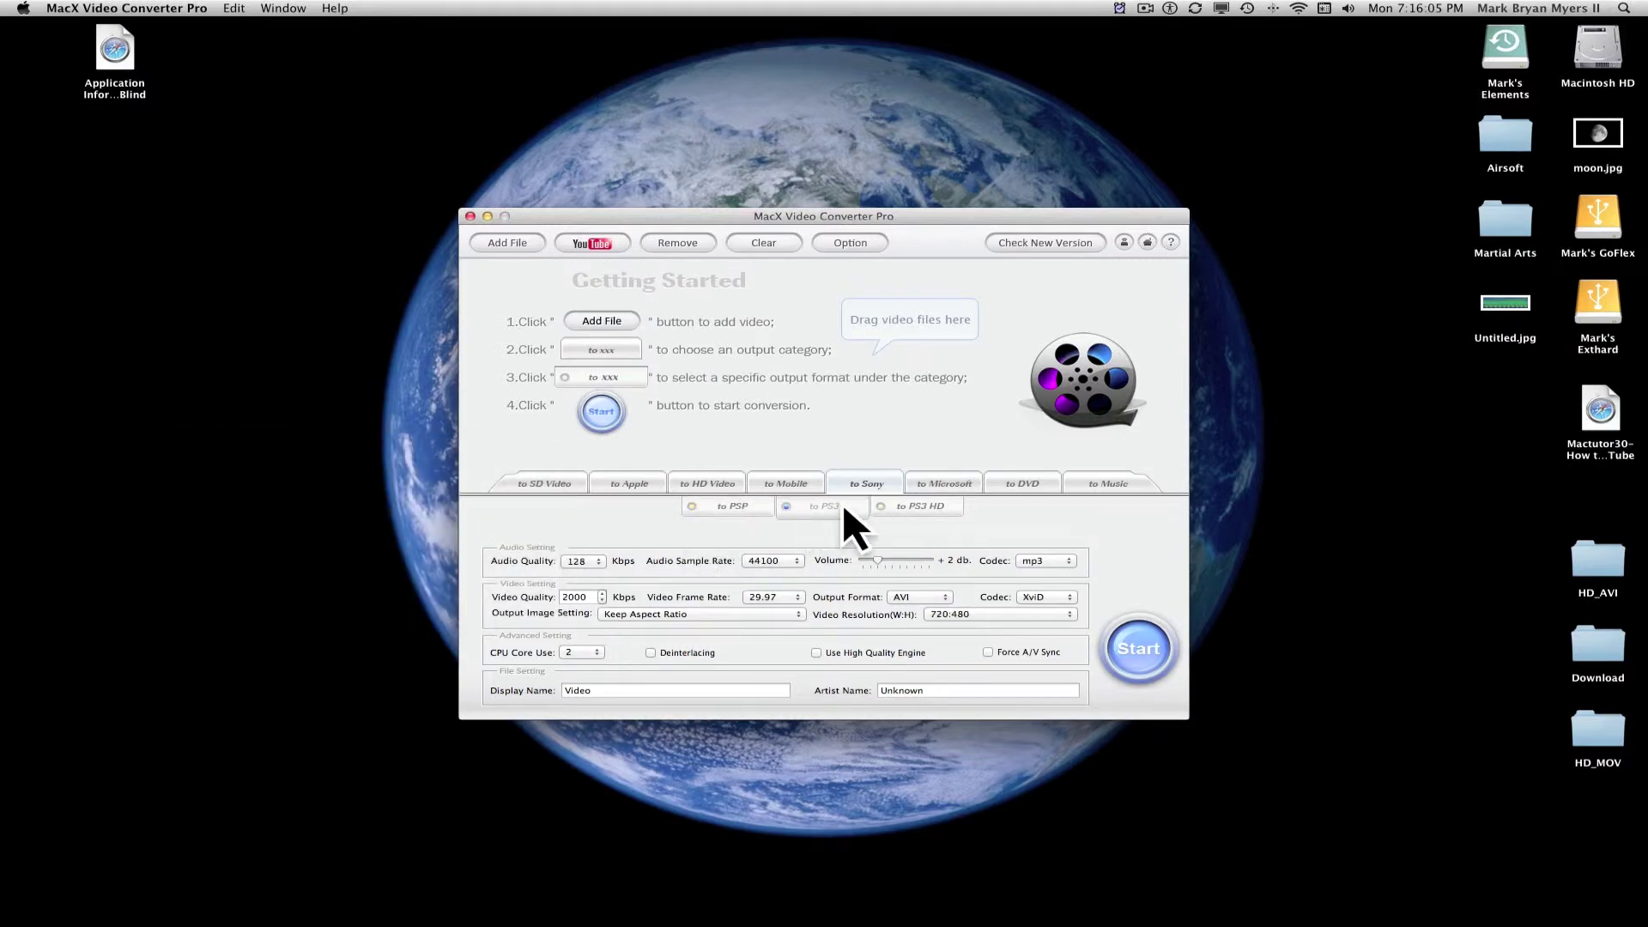
pyautogui.click(1029, 614)
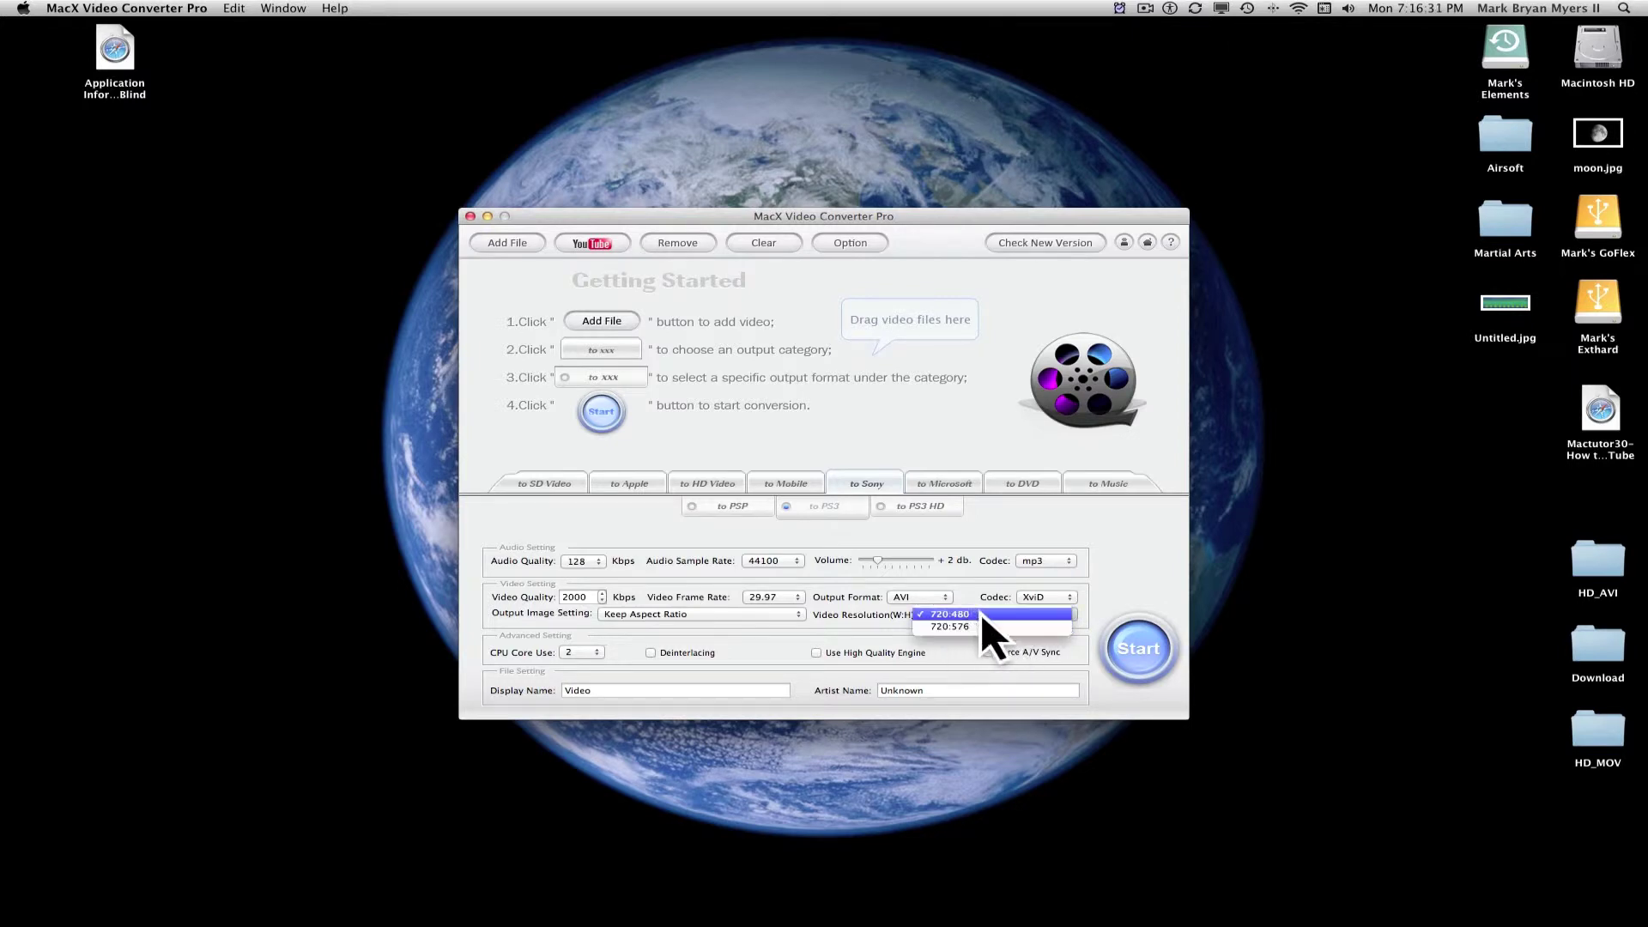
pyautogui.click(1000, 624)
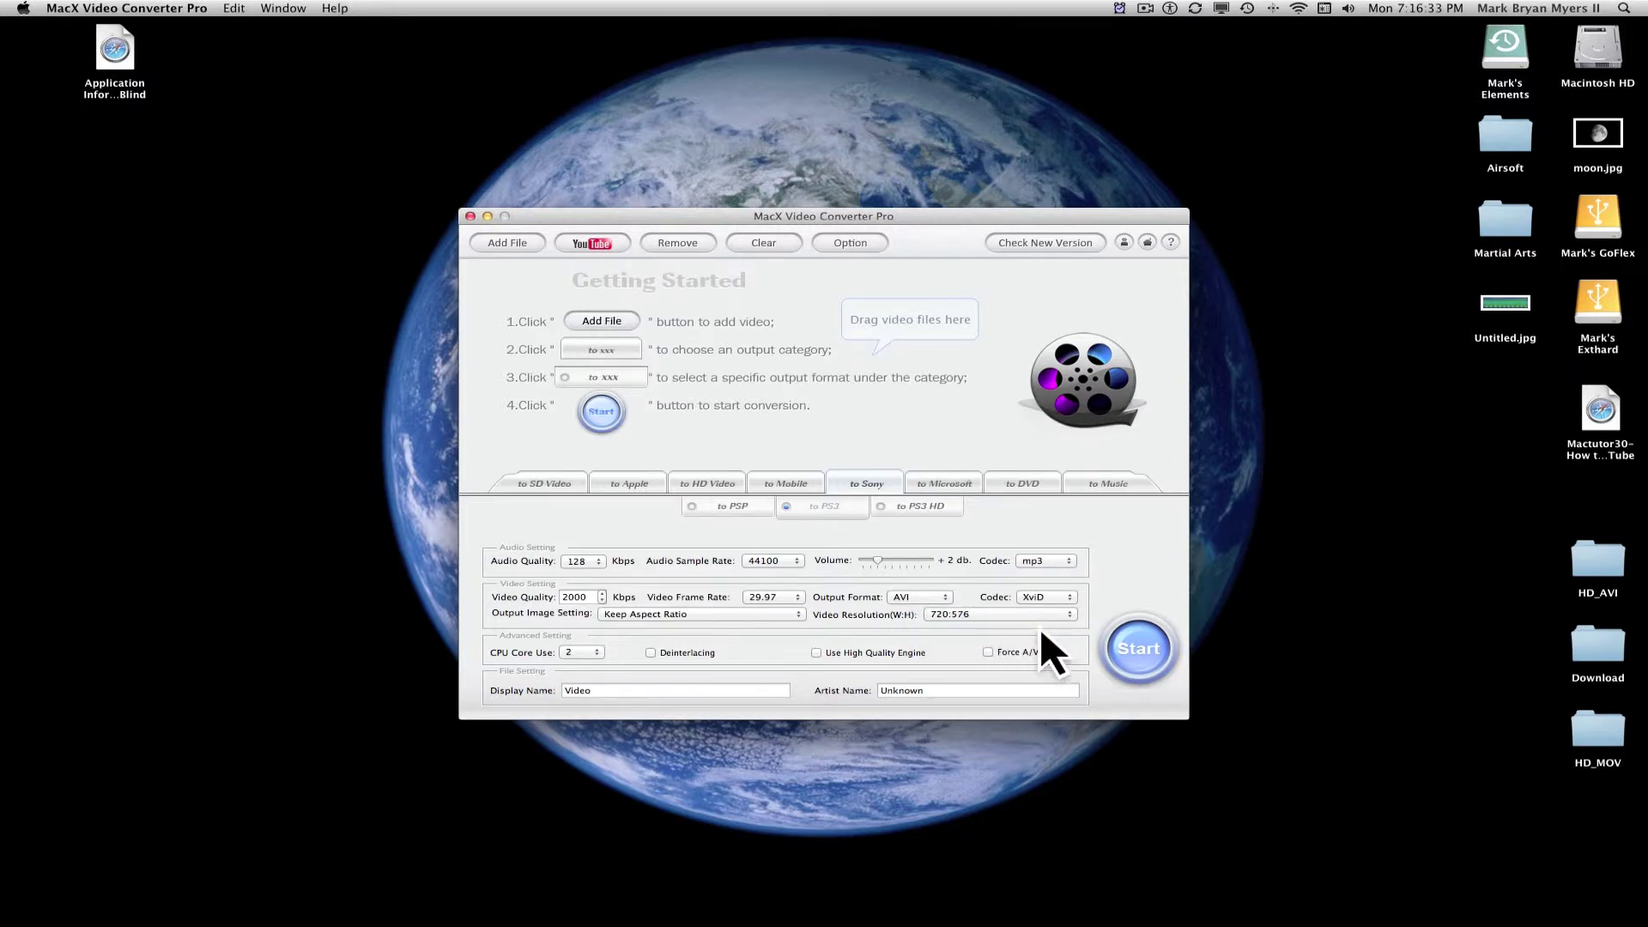
pyautogui.click(1013, 613)
pyautogui.click(1005, 600)
# Switch to PS3 HD and keep the 1280:720 resolution.
pyautogui.click(898, 506)
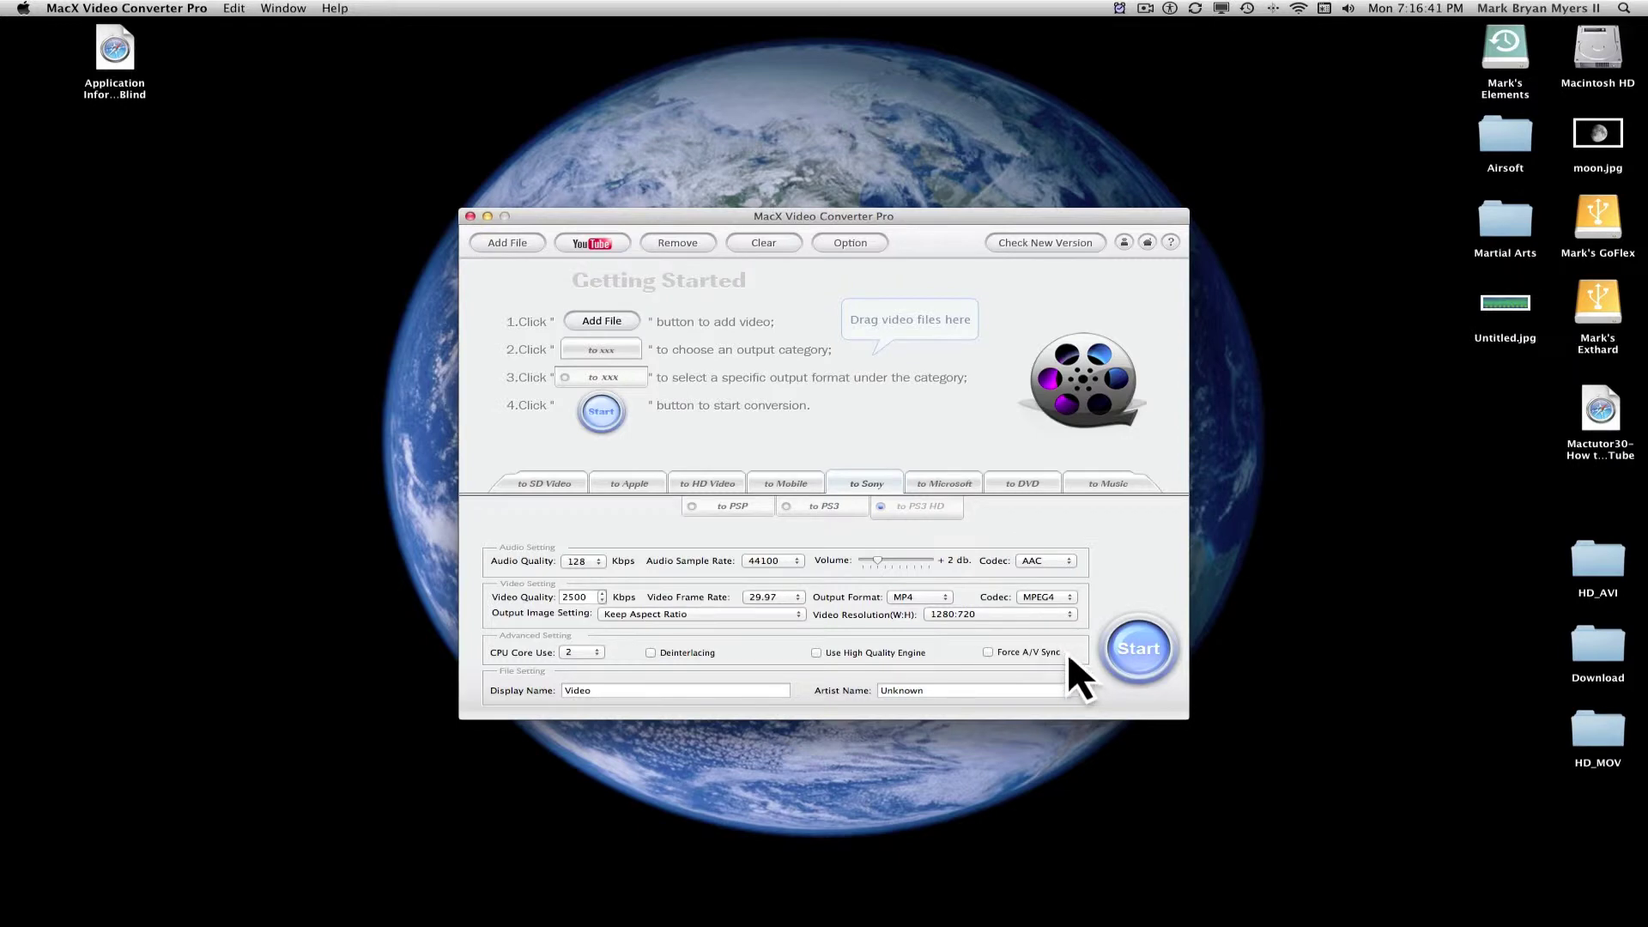
pyautogui.click(978, 614)
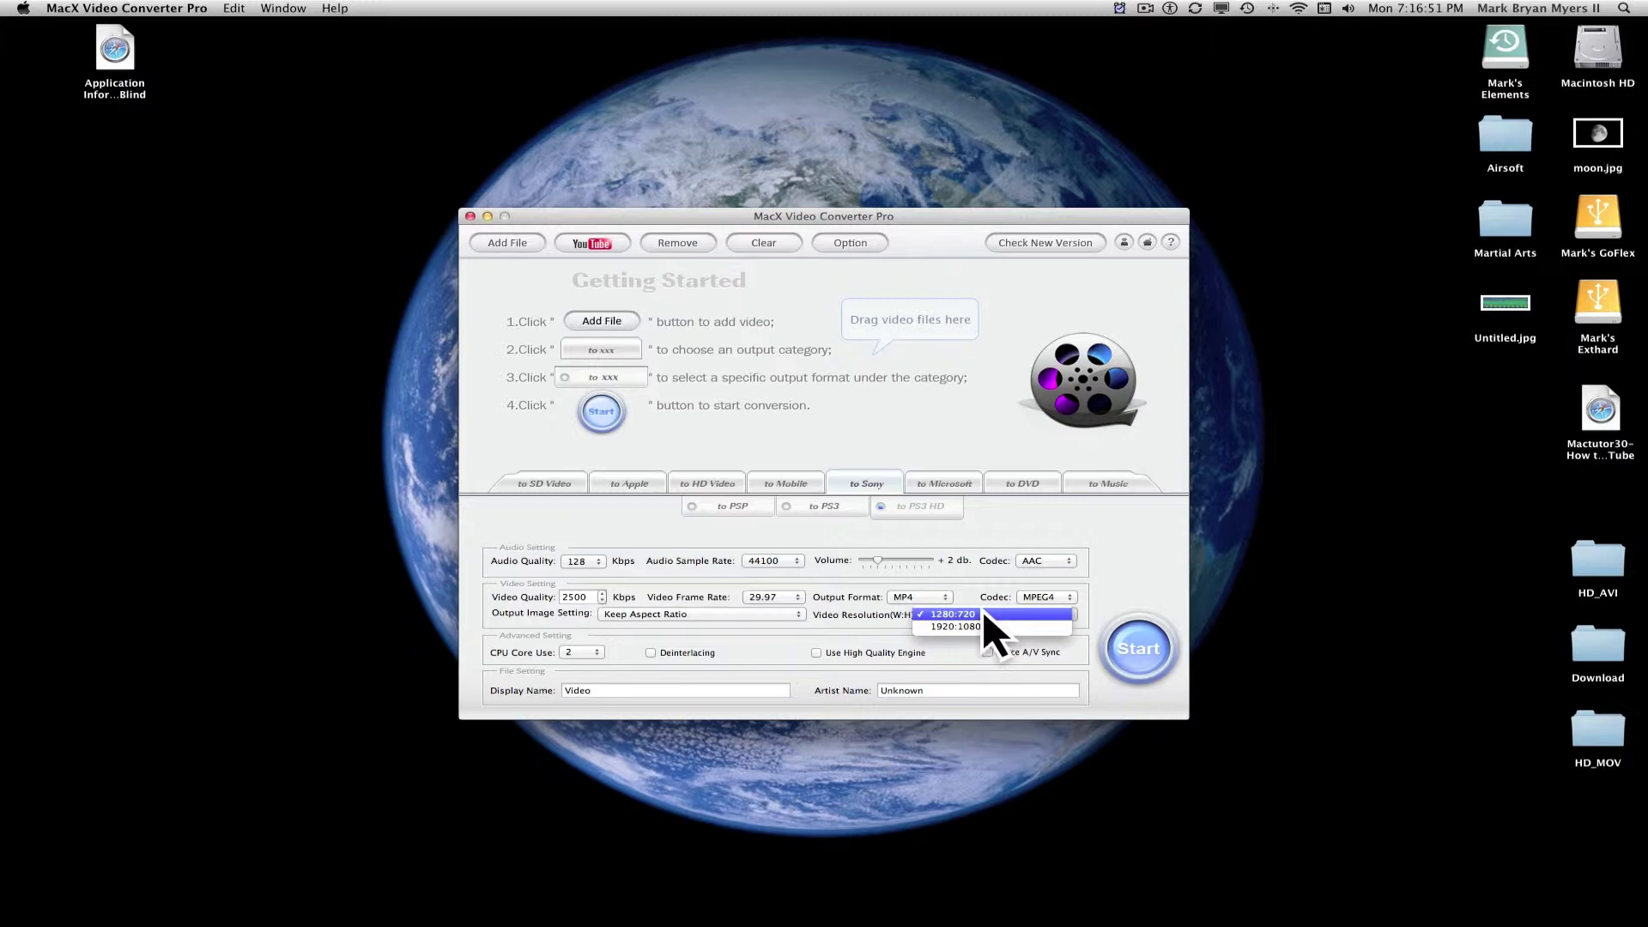
pyautogui.click(981, 612)
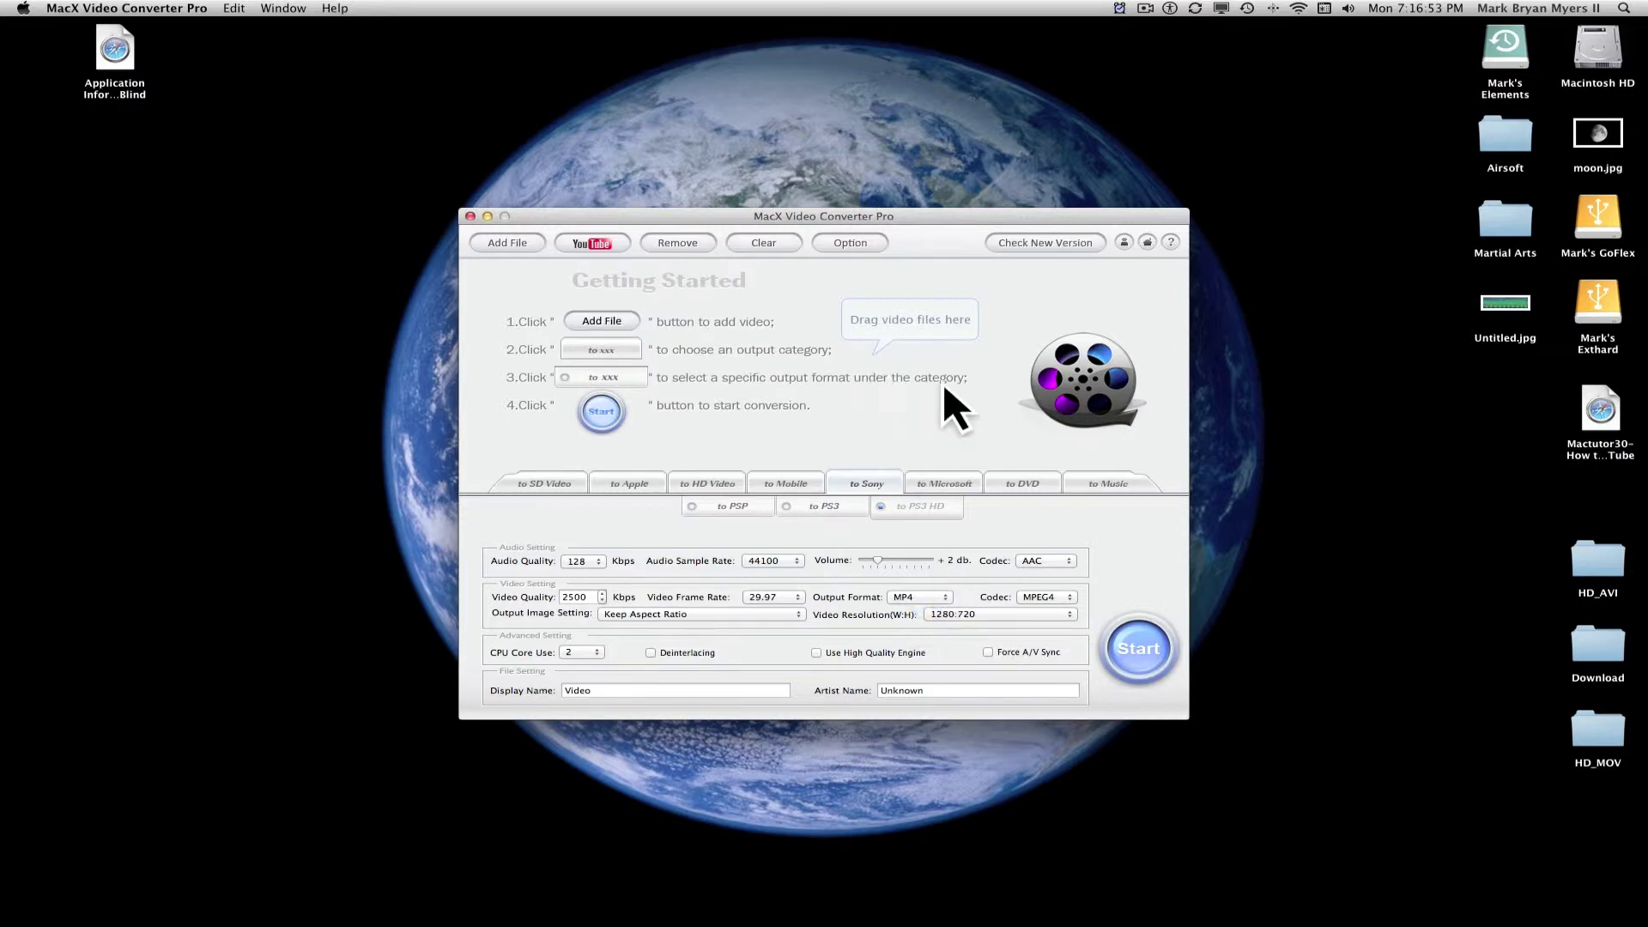
# In the Microsoft category, check the Xbox and Xbox HD resolution lists without changing them.
pyautogui.click(960, 485)
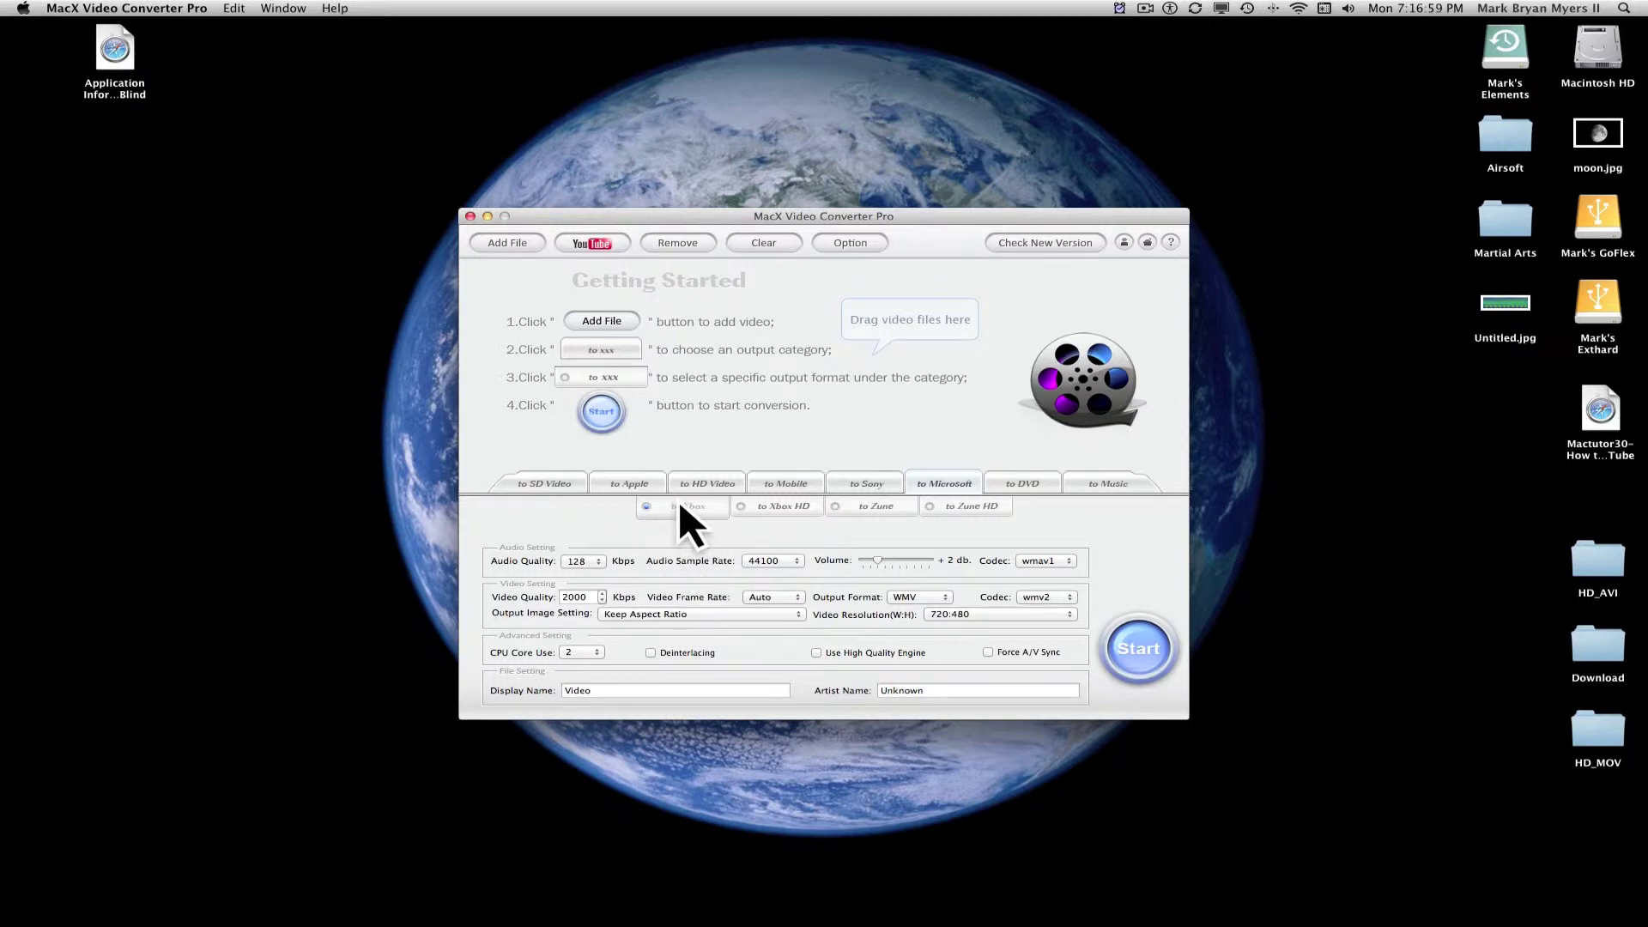
pyautogui.click(998, 615)
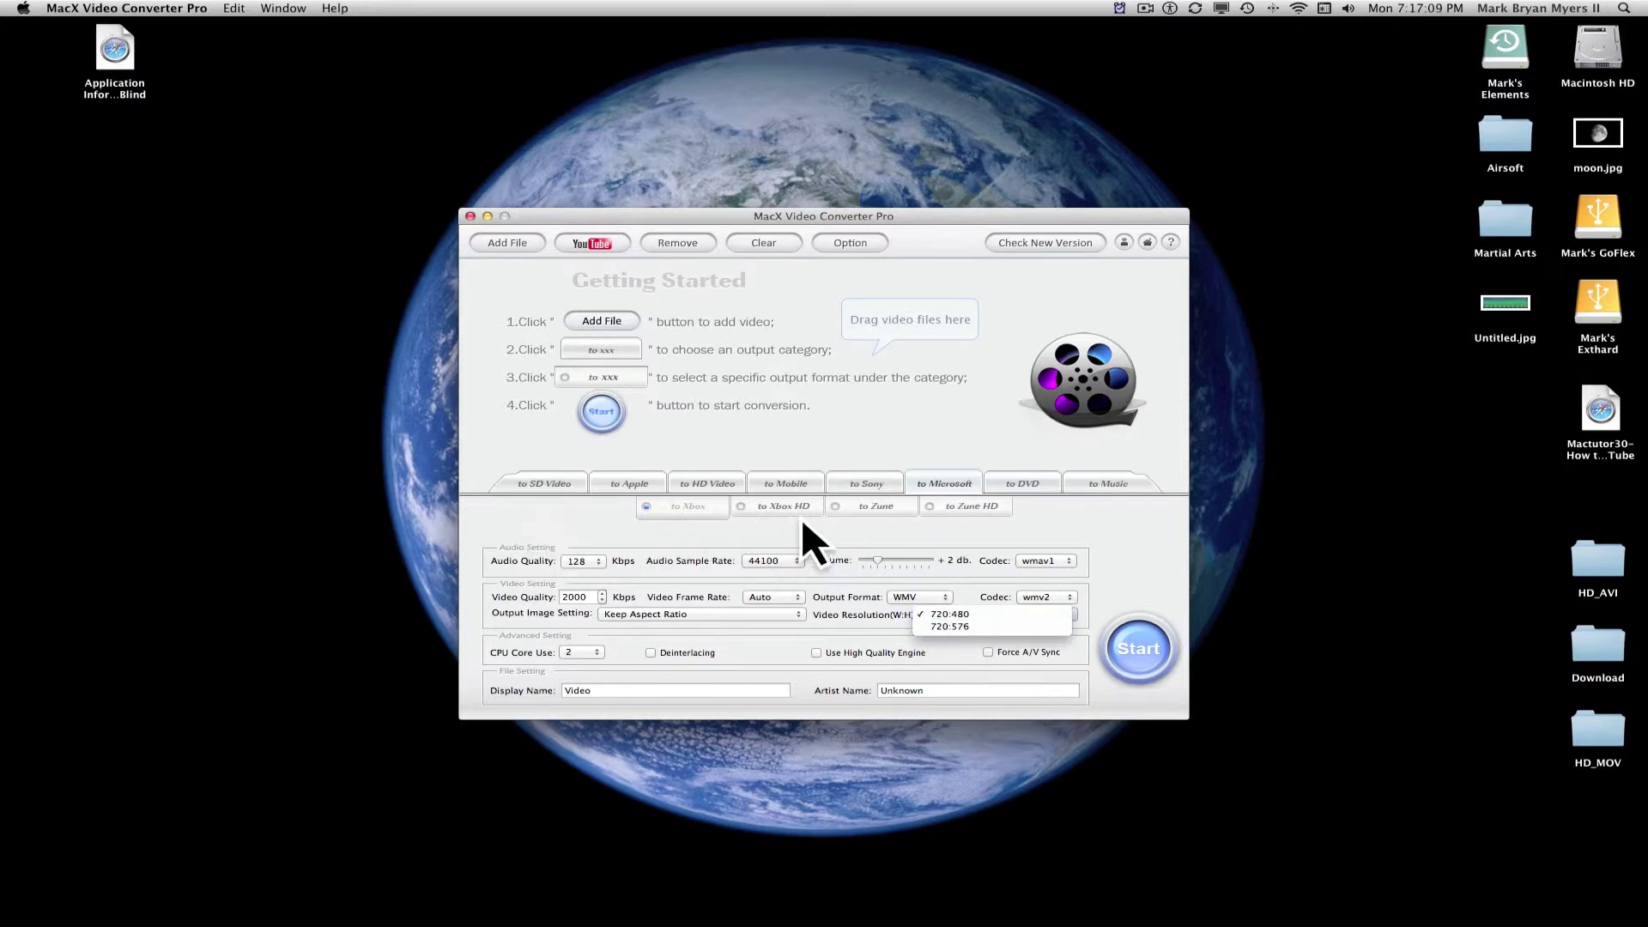
pyautogui.click(791, 537)
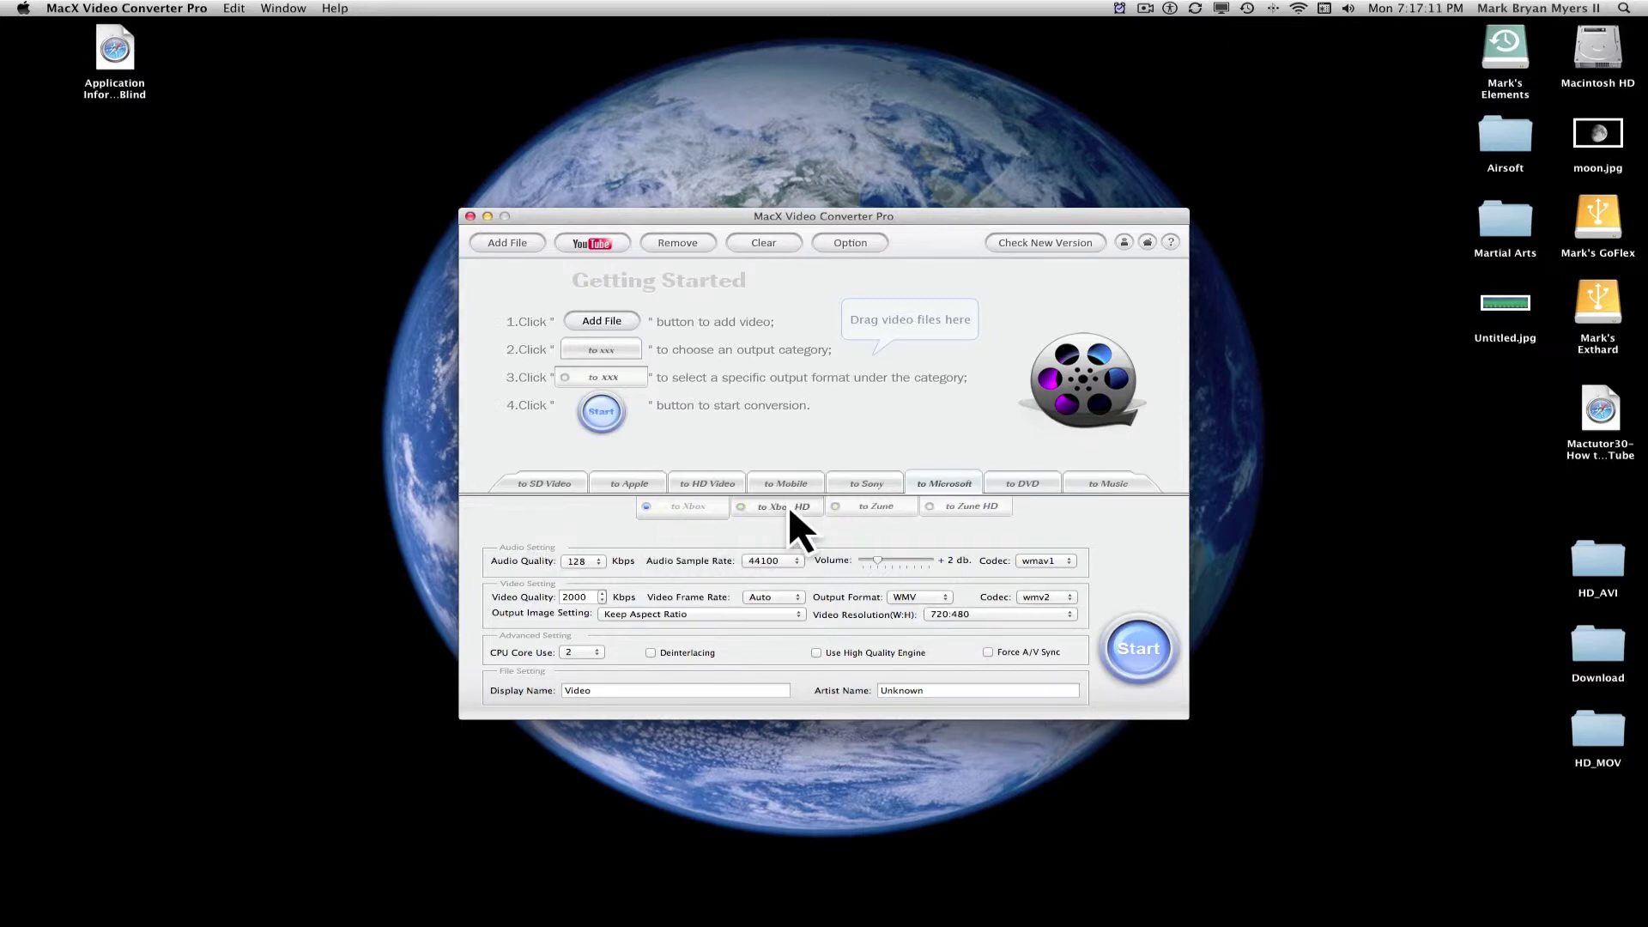
pyautogui.click(785, 506)
pyautogui.click(1021, 613)
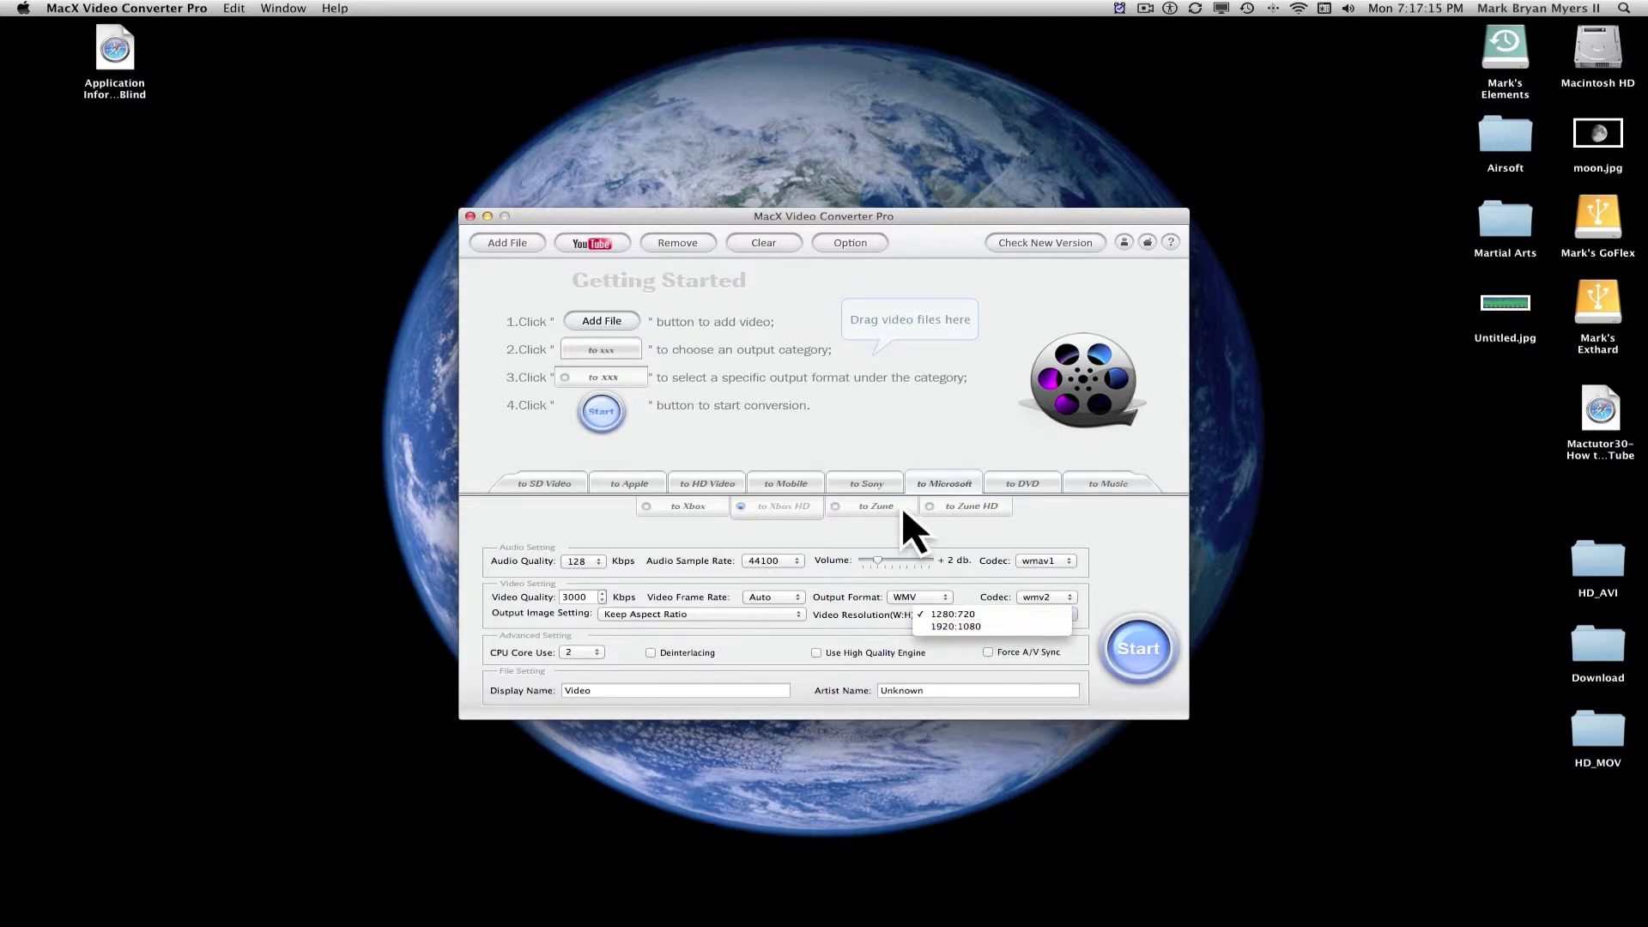
pyautogui.click(863, 504)
# Select Zune, then settle on Zune HD (H264 MP4, 1280:720).
pyautogui.click(873, 505)
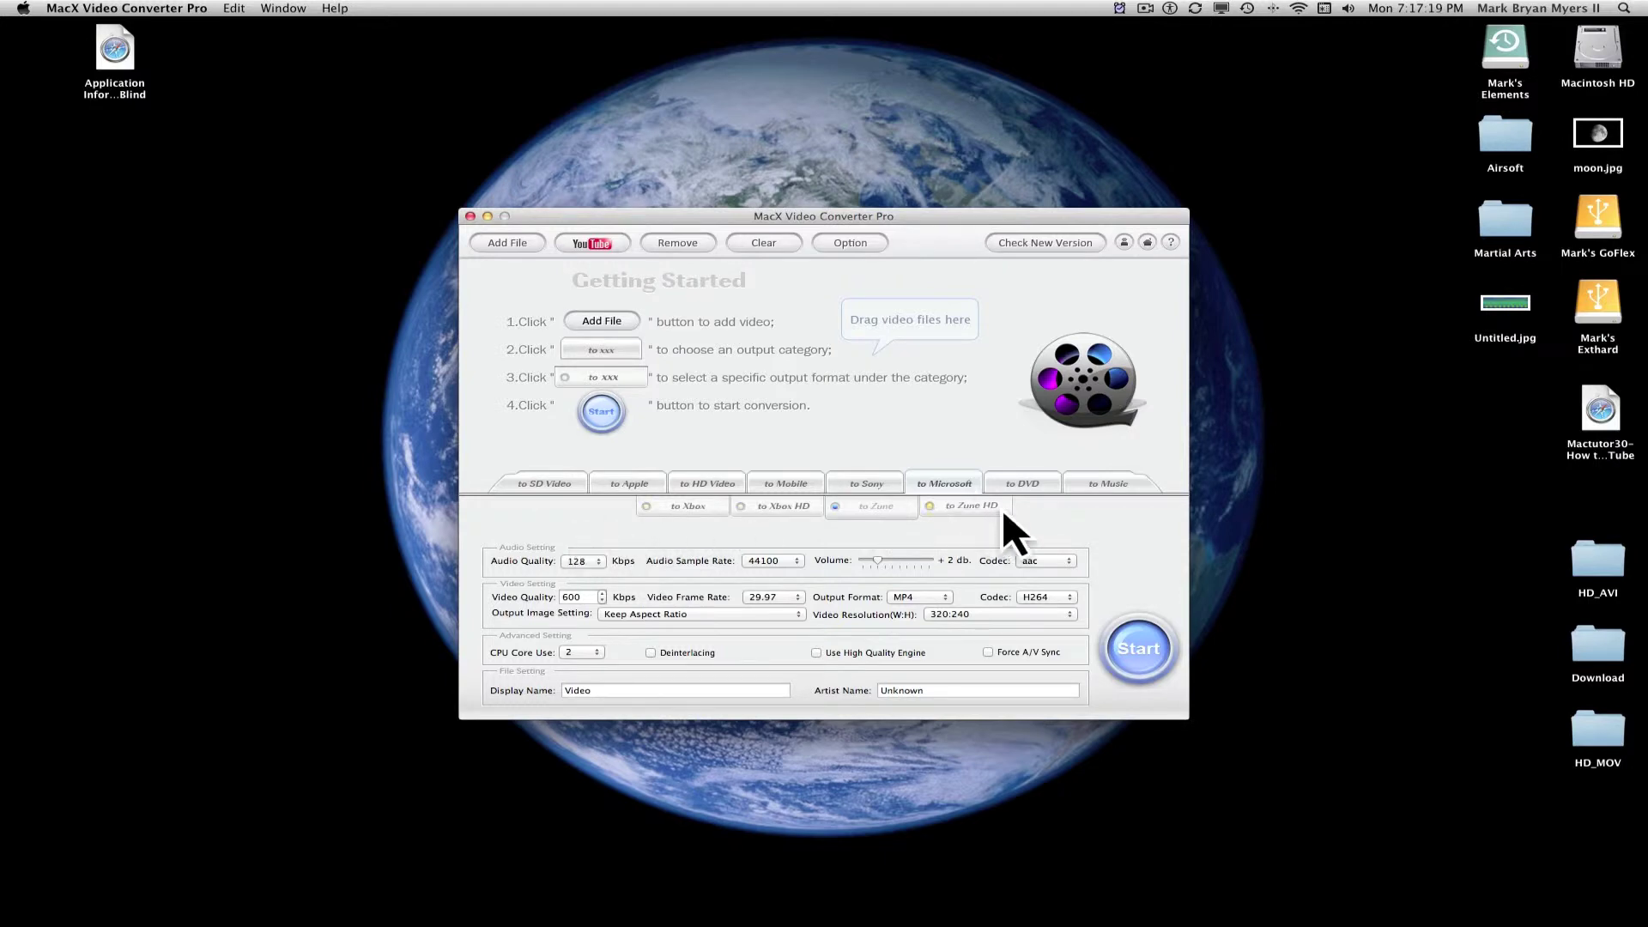
pyautogui.click(958, 503)
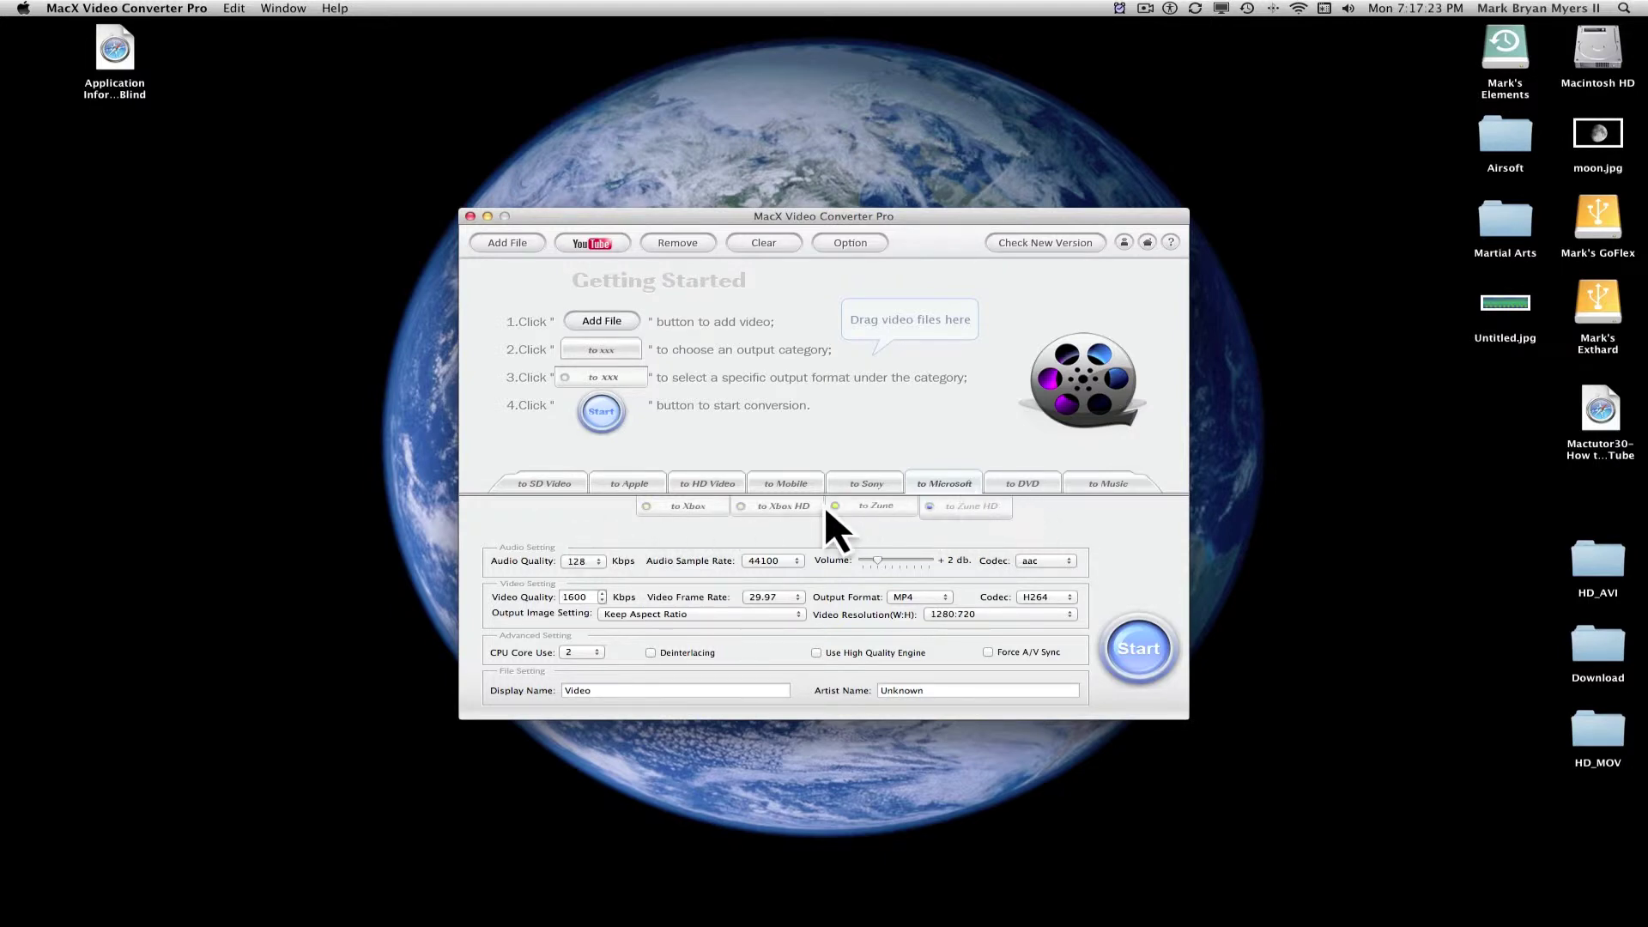
pyautogui.click(1037, 483)
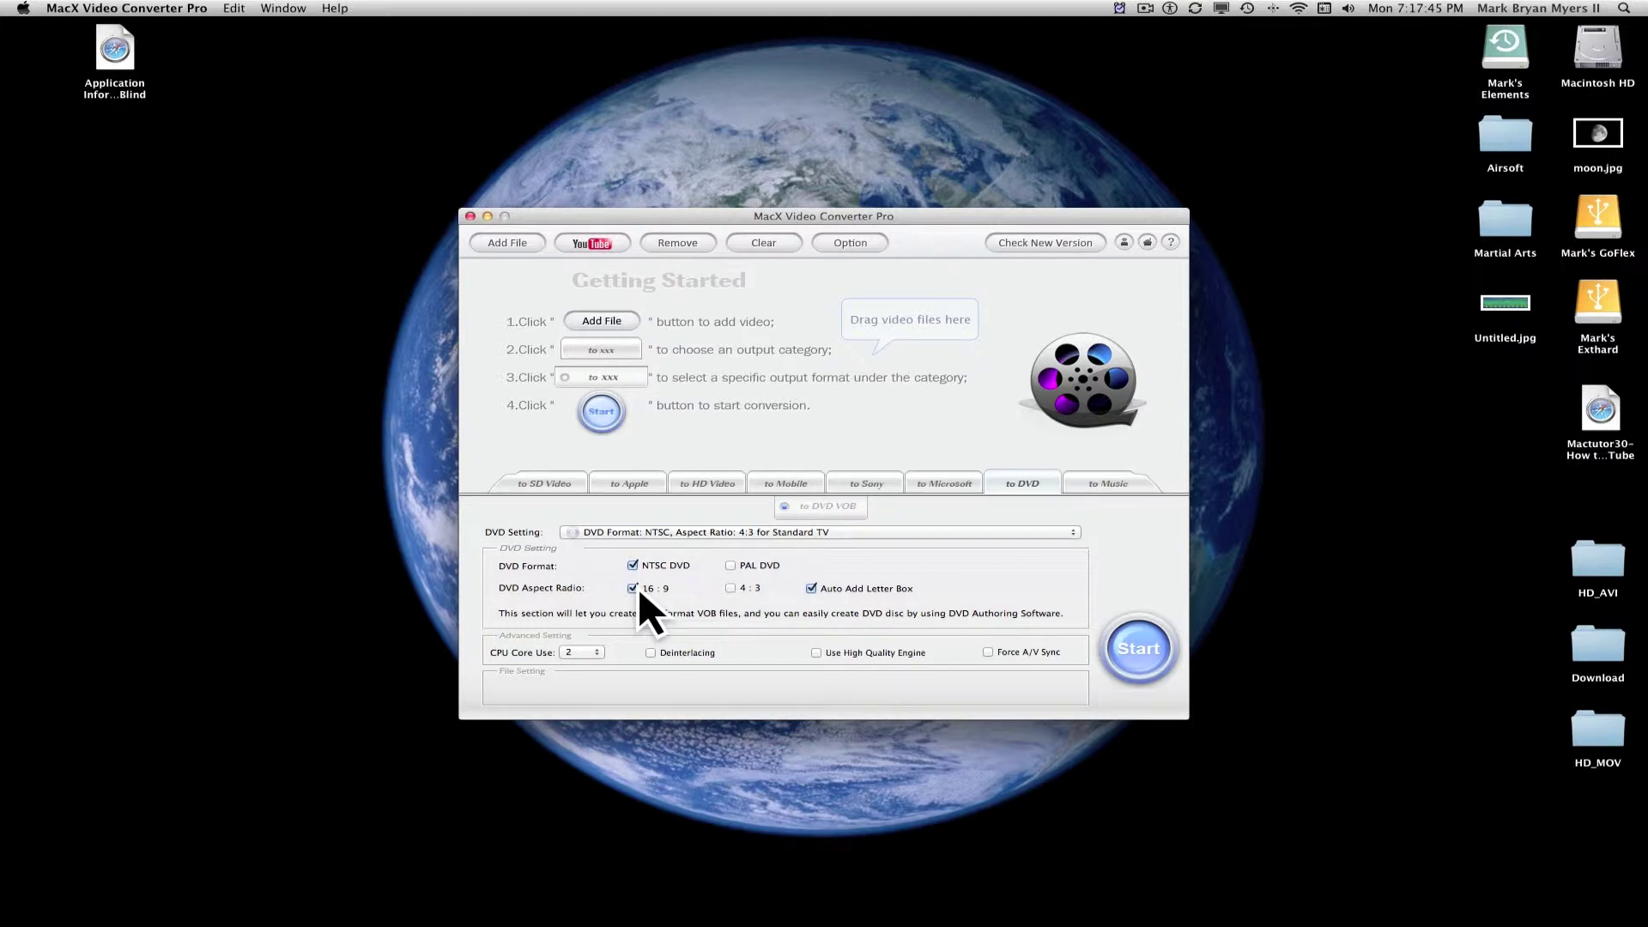
# Toggle the DVD aspect ratio to 4:3 and back to 16:9, and review the NTSC format presets.
pyautogui.click(731, 589)
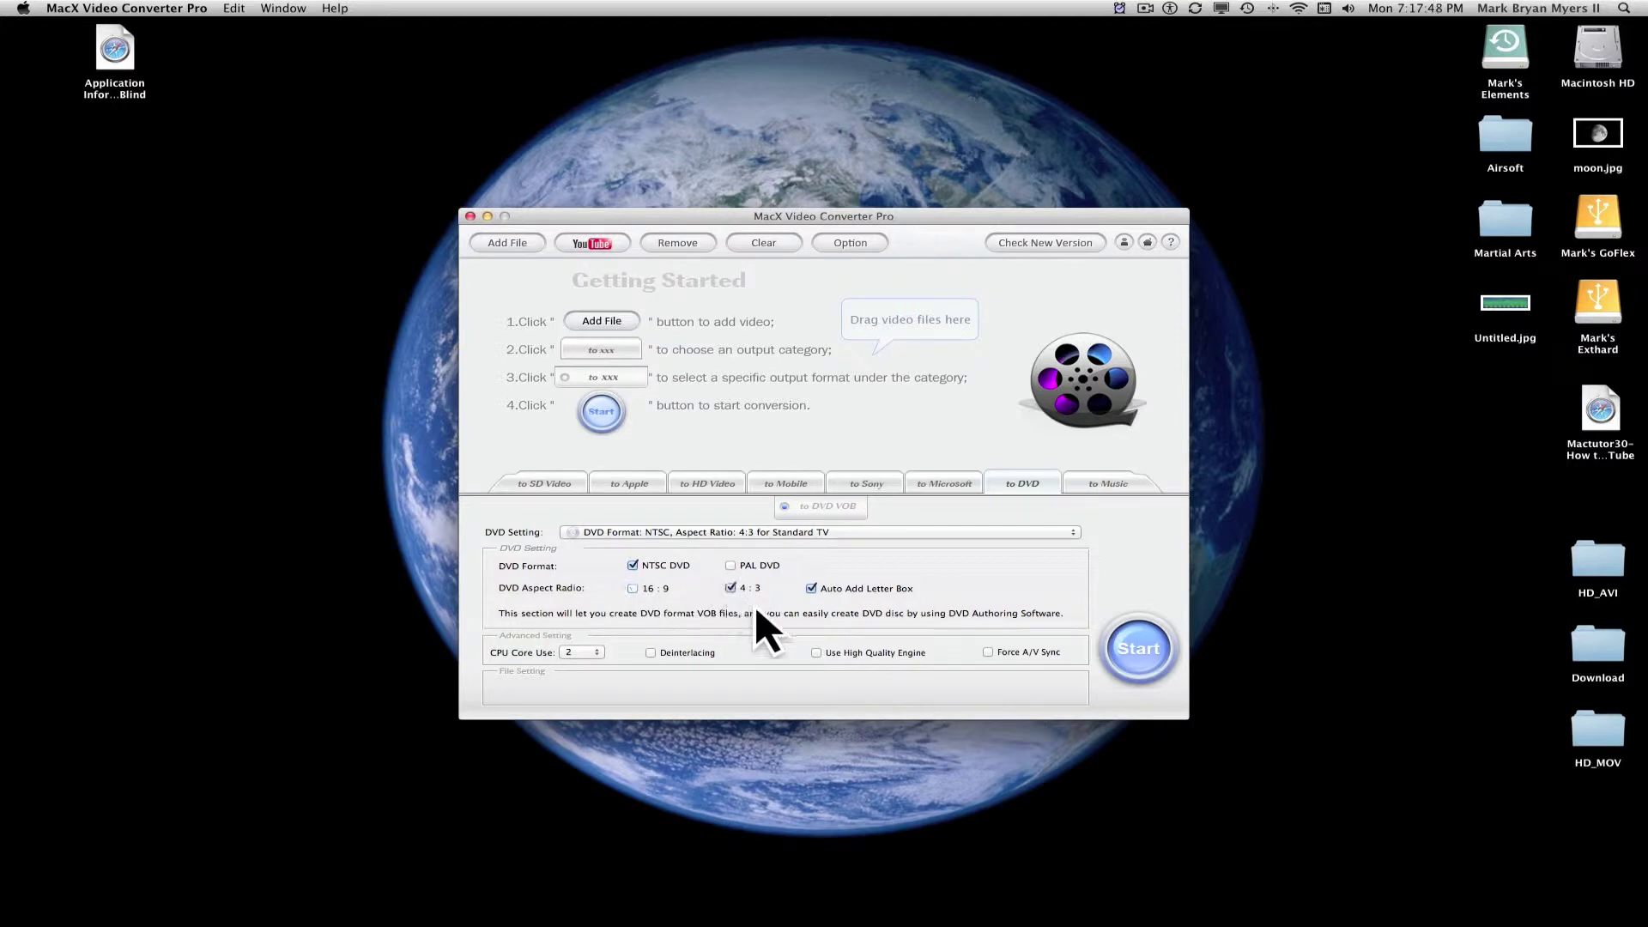
pyautogui.click(632, 589)
pyautogui.click(573, 532)
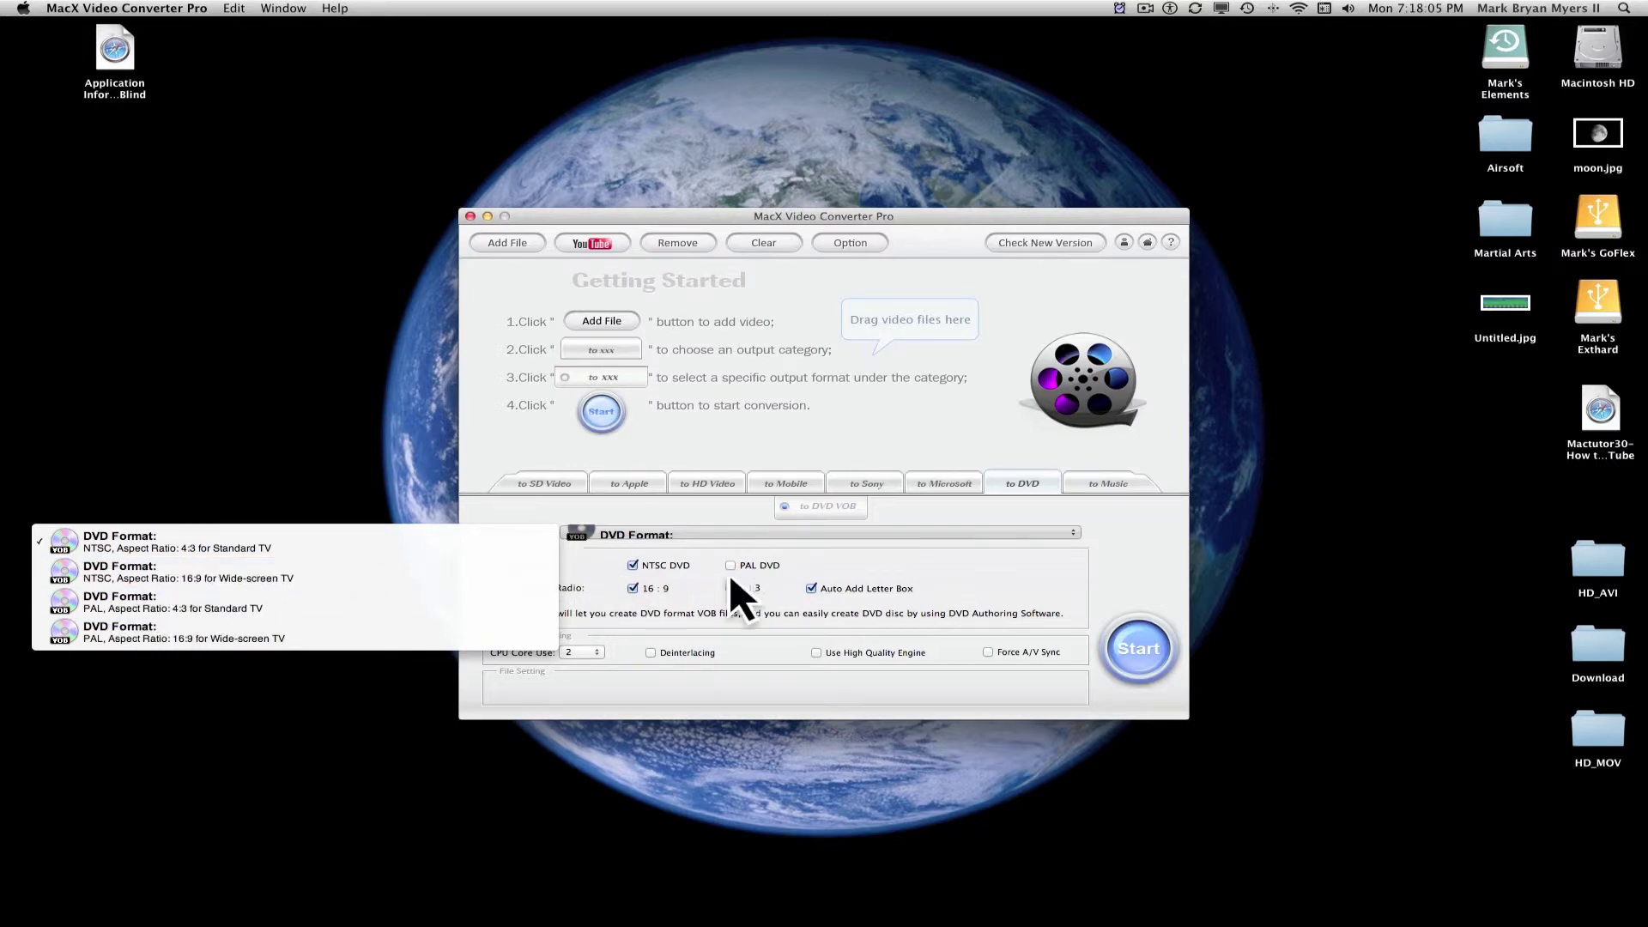
pyautogui.click(944, 571)
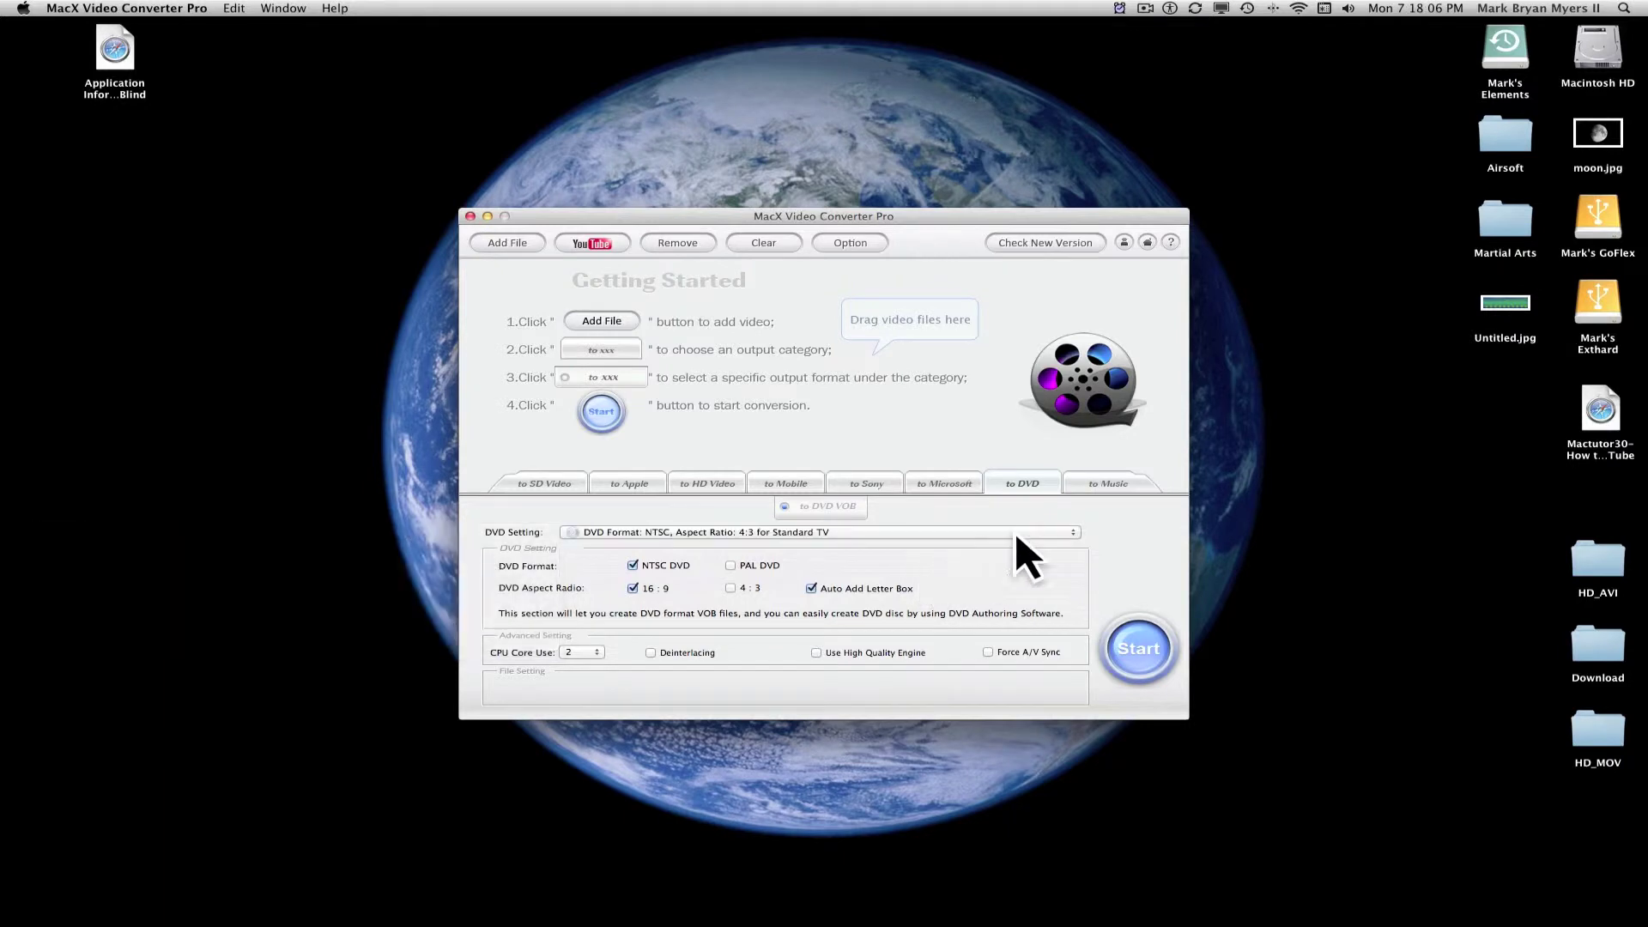
pyautogui.click(1114, 483)
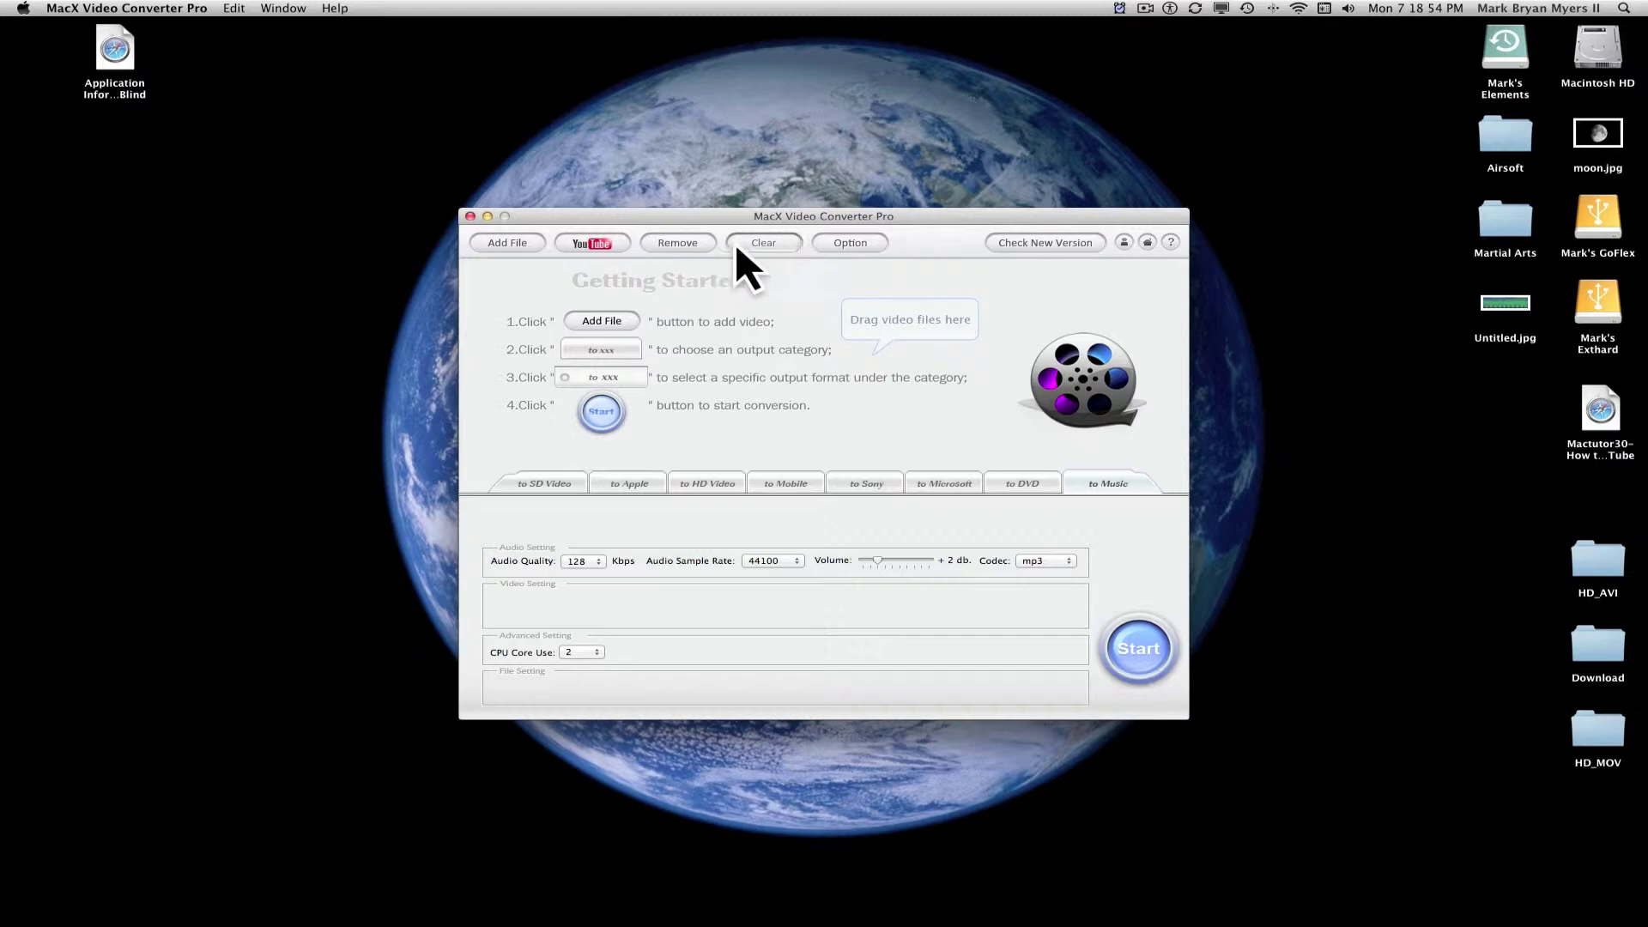
# Open Options, review the Target File Name settings, then view the Audio Language and output folder settings.
pyautogui.click(849, 241)
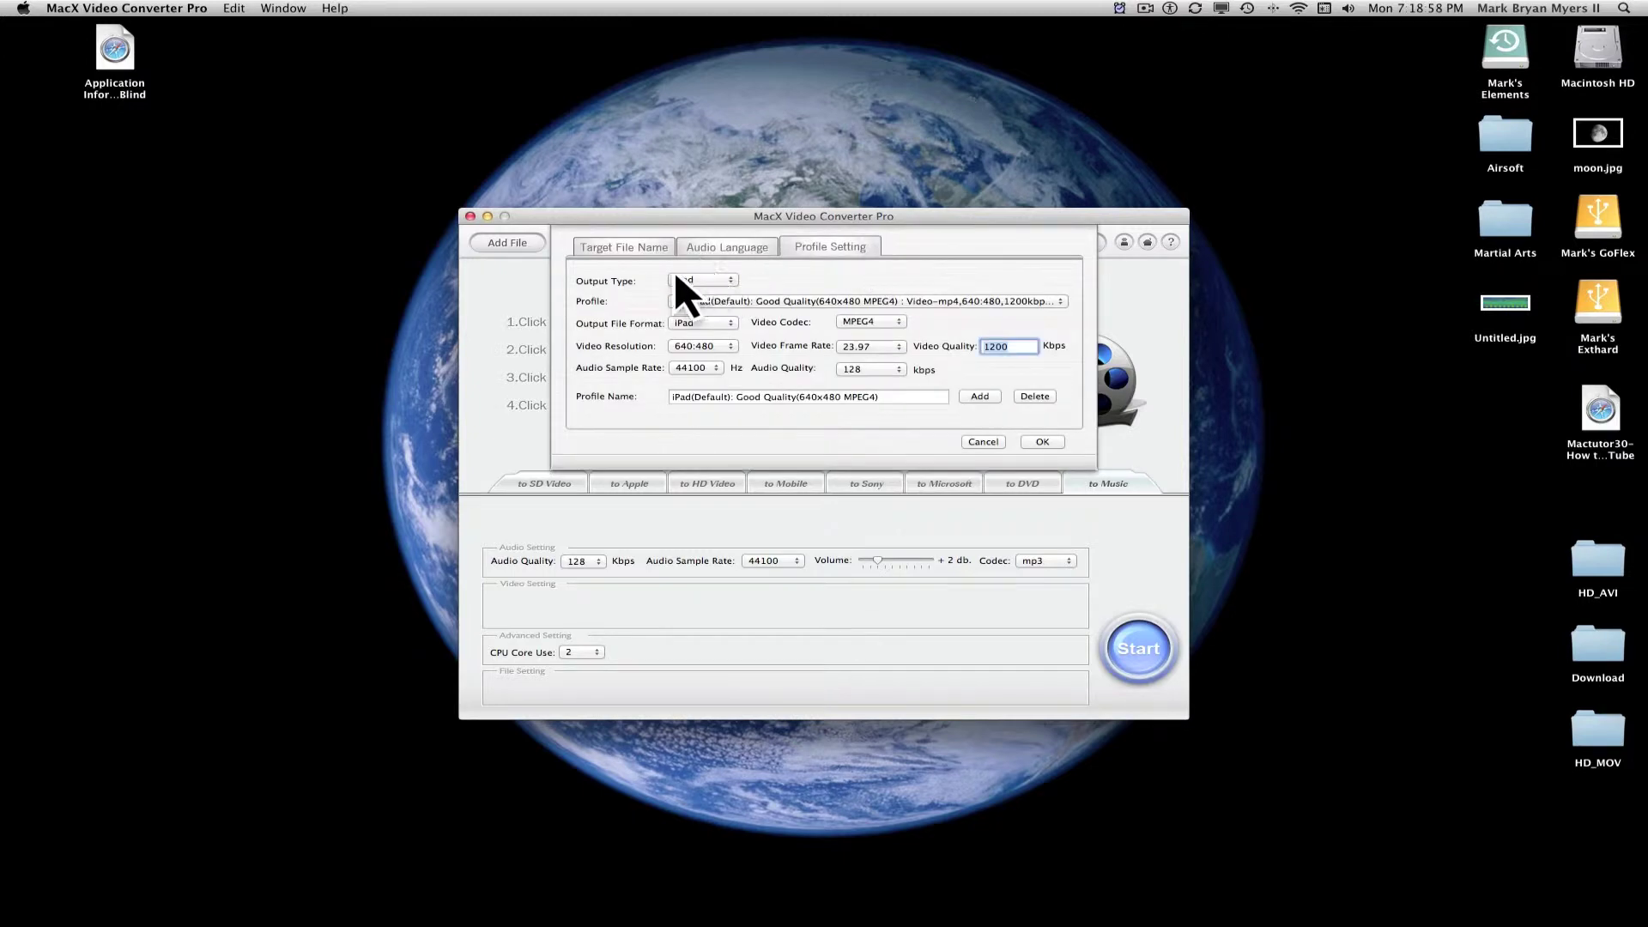
pyautogui.click(618, 251)
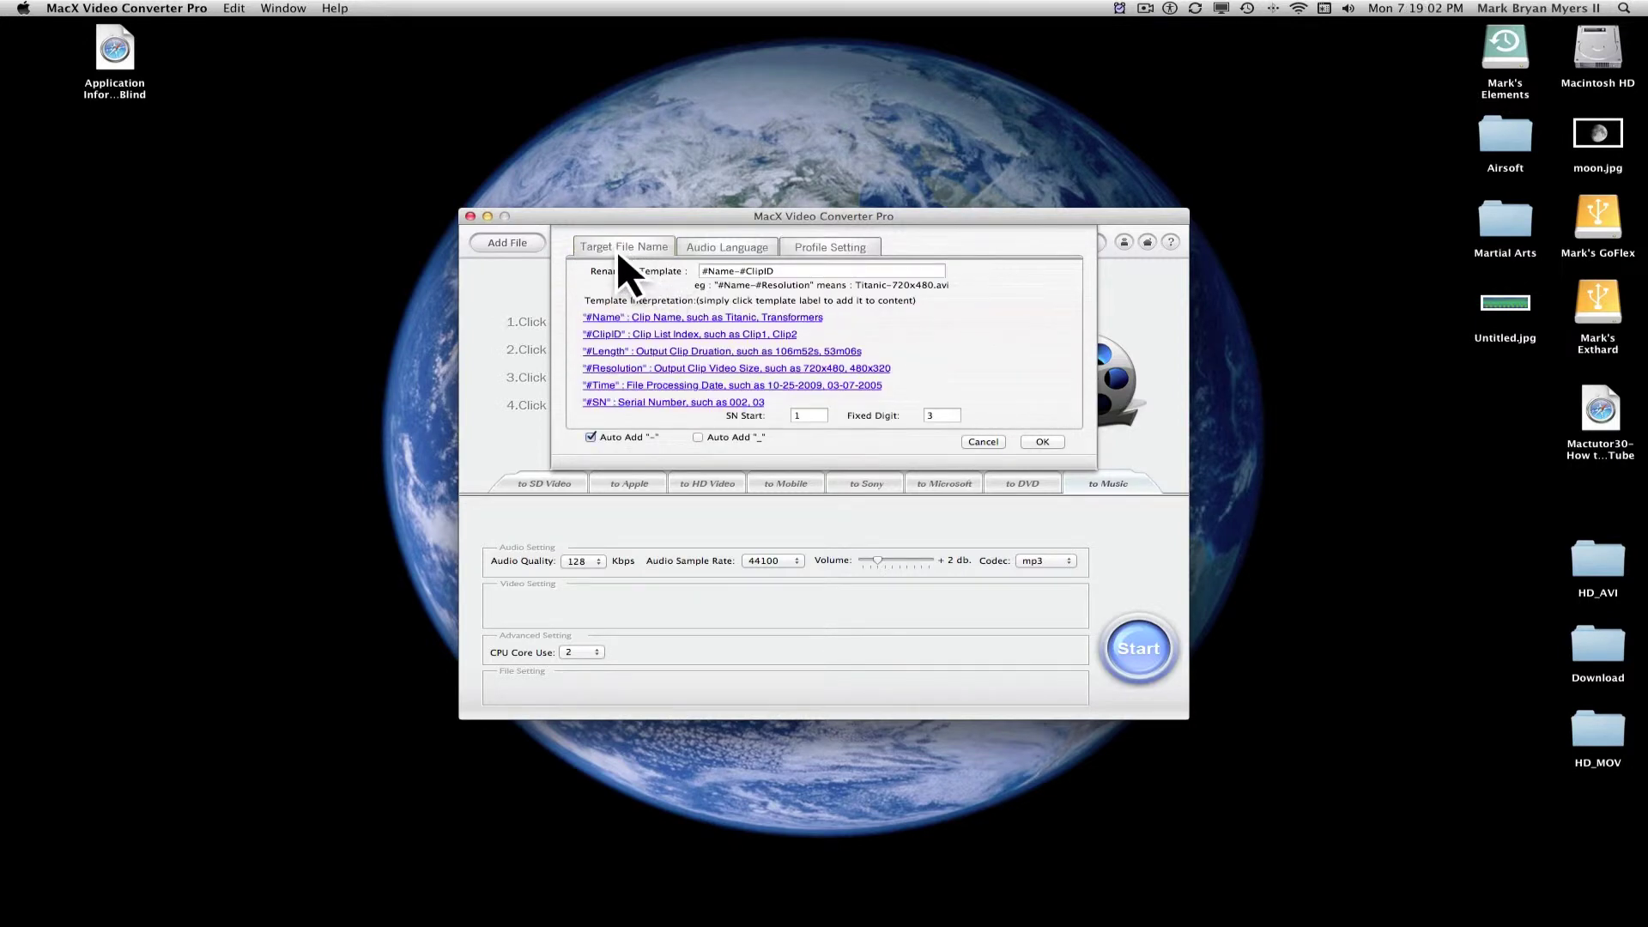
pyautogui.click(736, 351)
pyautogui.click(743, 247)
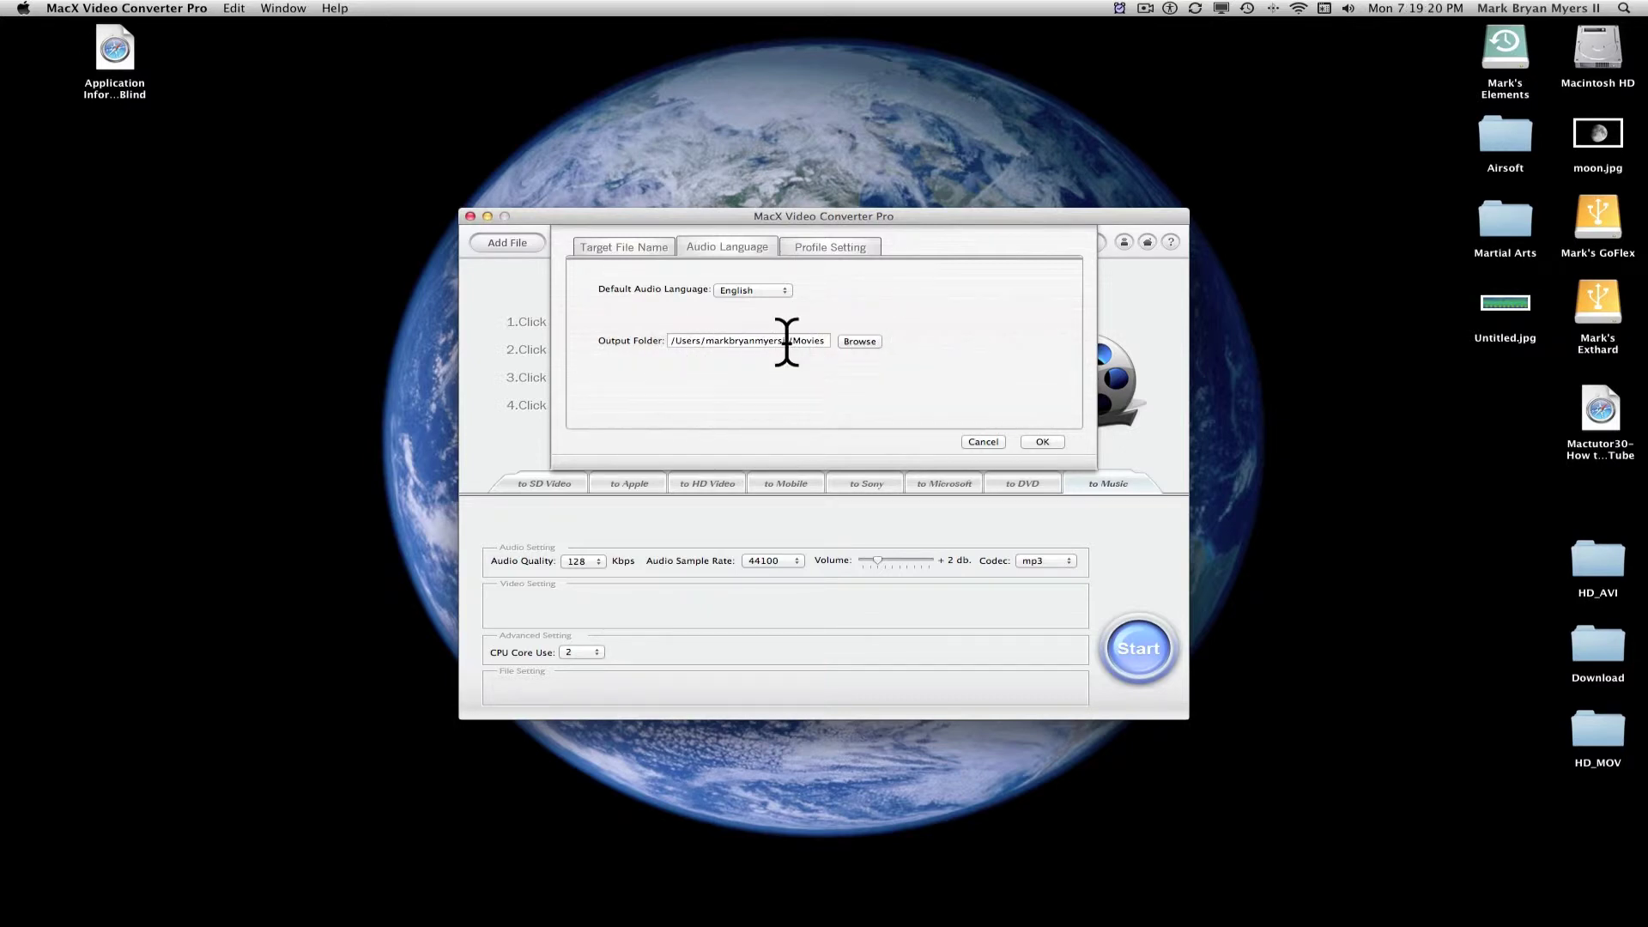
pyautogui.click(846, 340)
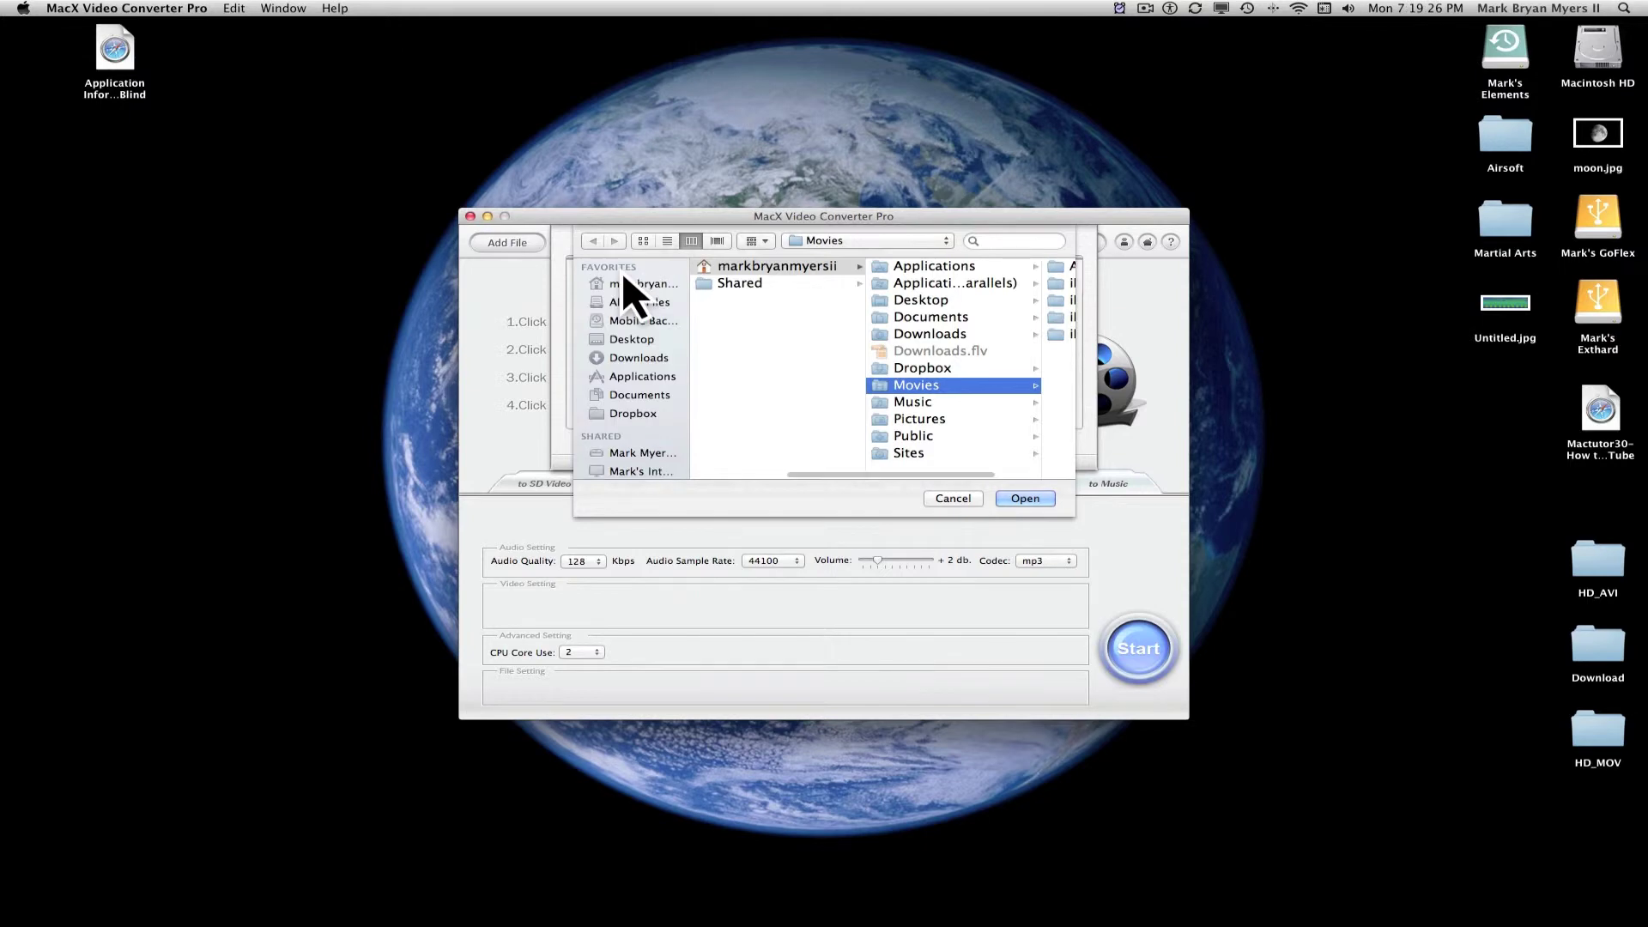
# Choose the Desktop as the output folder and view the Profile Setting options.
pyautogui.click(642, 338)
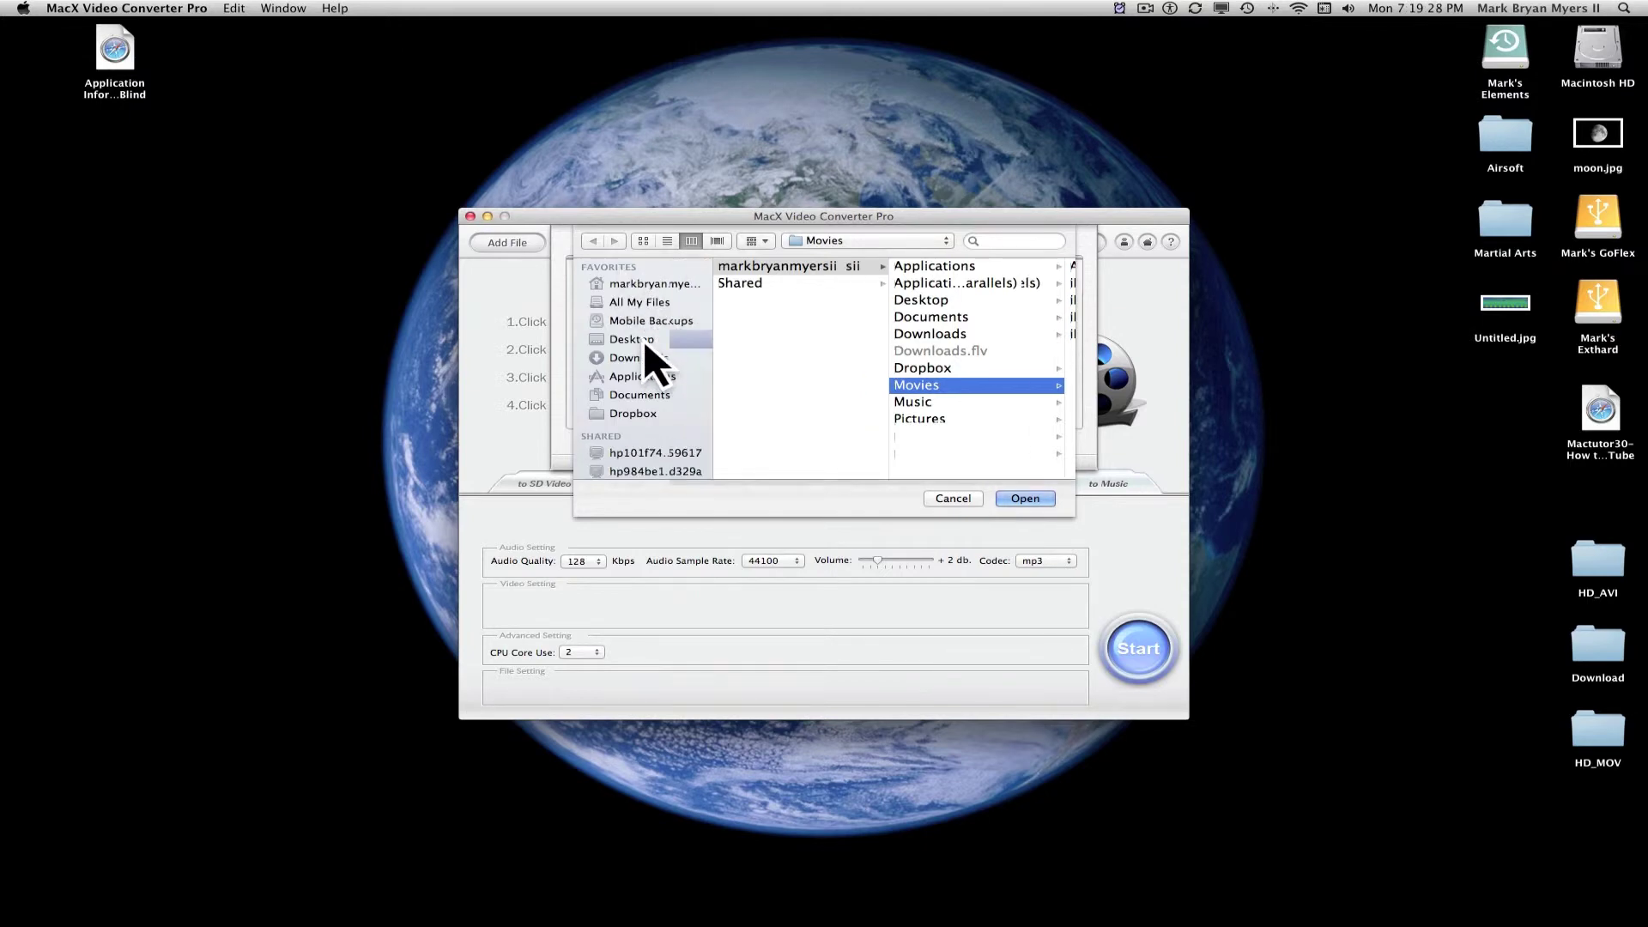
pyautogui.click(1030, 497)
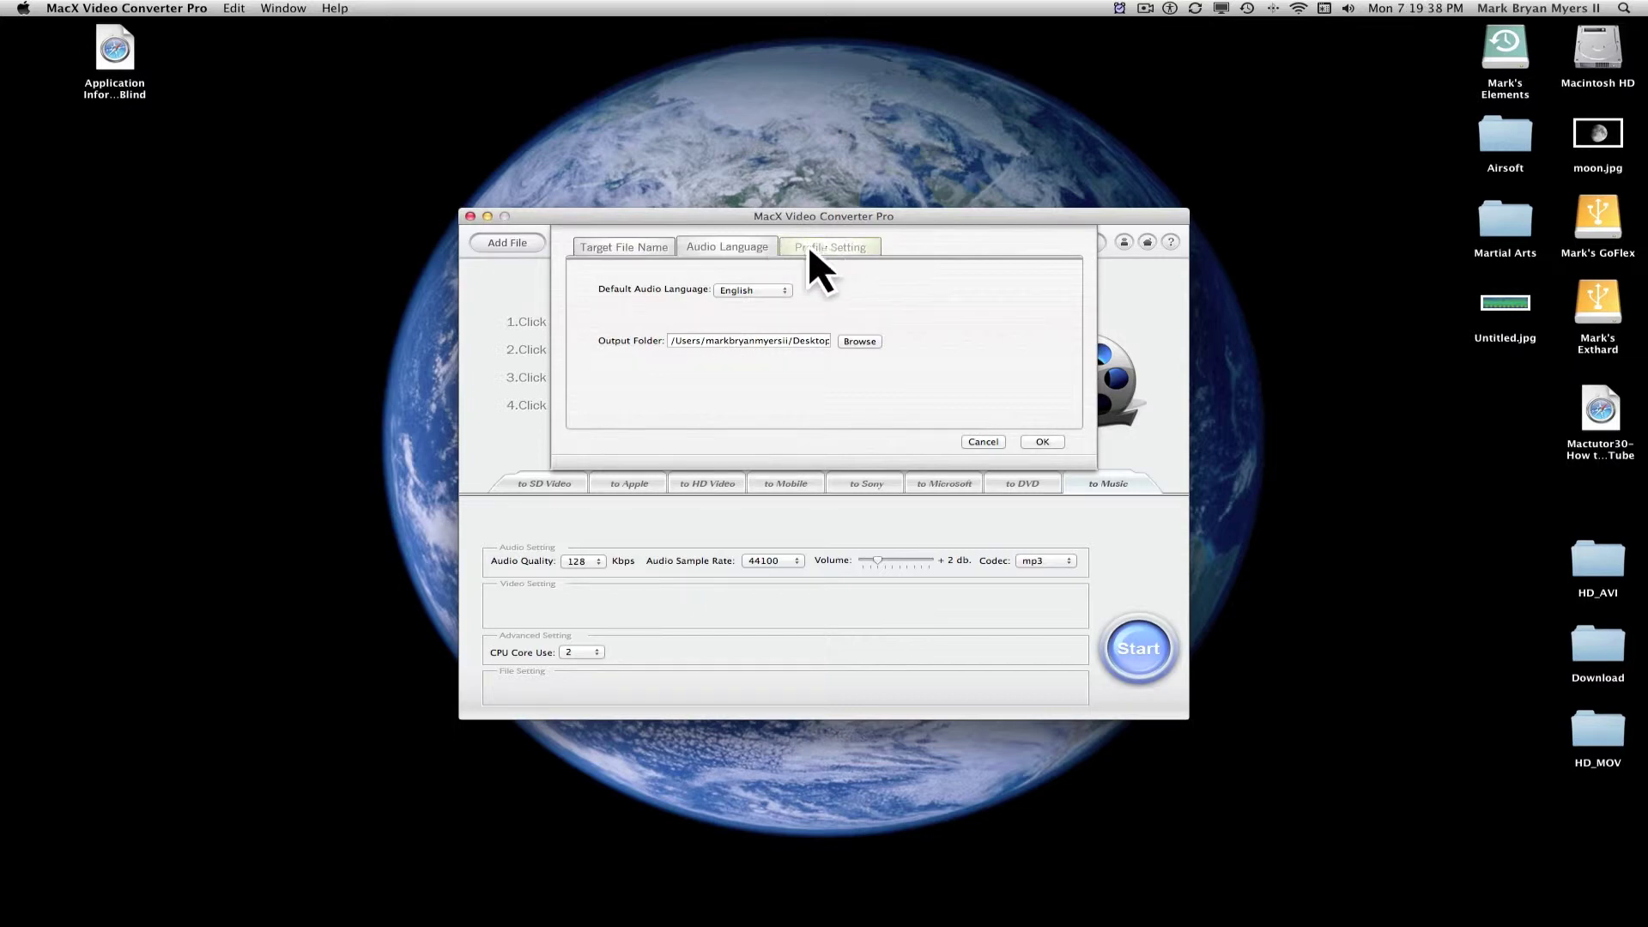
pyautogui.click(831, 248)
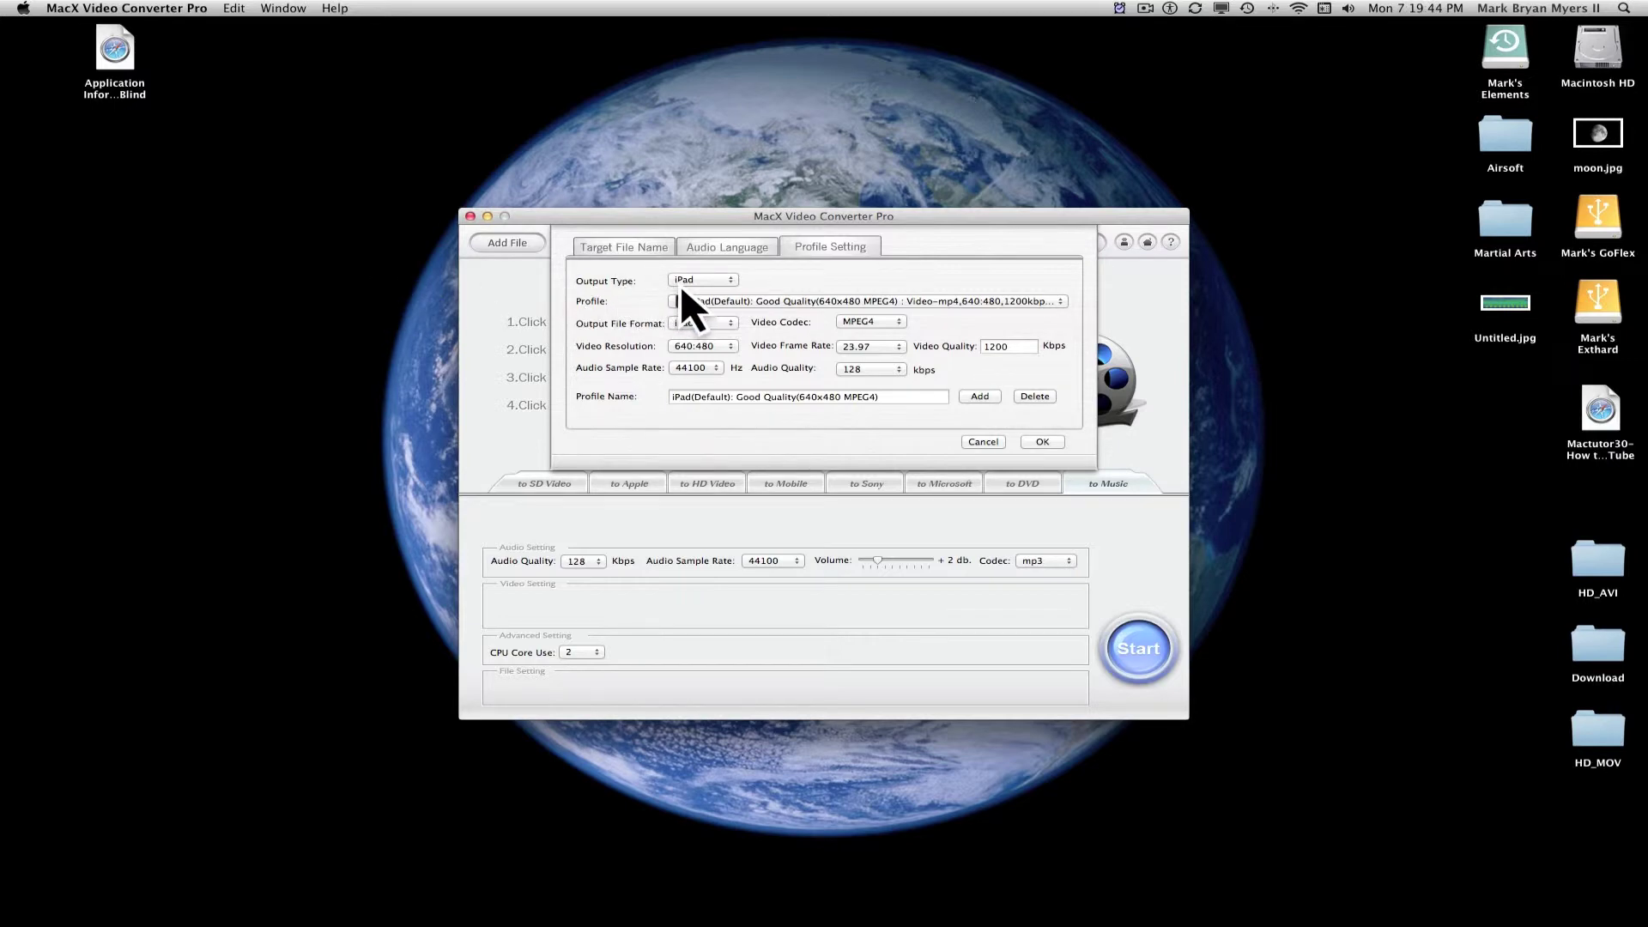
# Select iPad output with the iPad2 Excellent Quality-720P HD profile and H264 codec, then confirm.
pyautogui.click(702, 281)
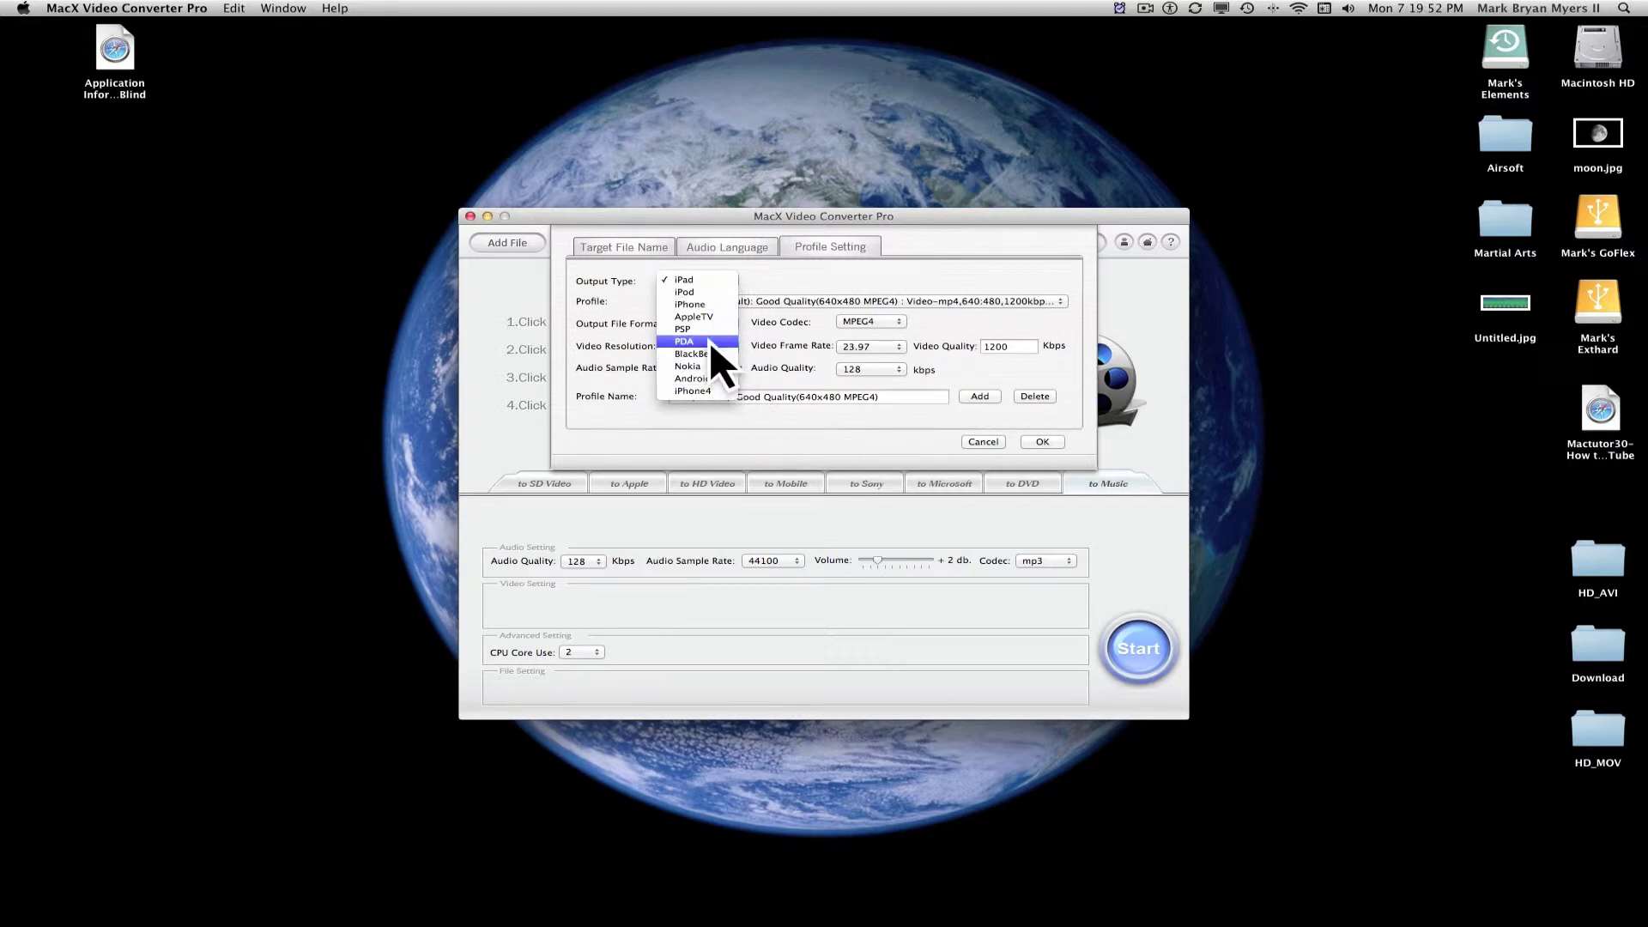
pyautogui.click(678, 281)
pyautogui.click(694, 299)
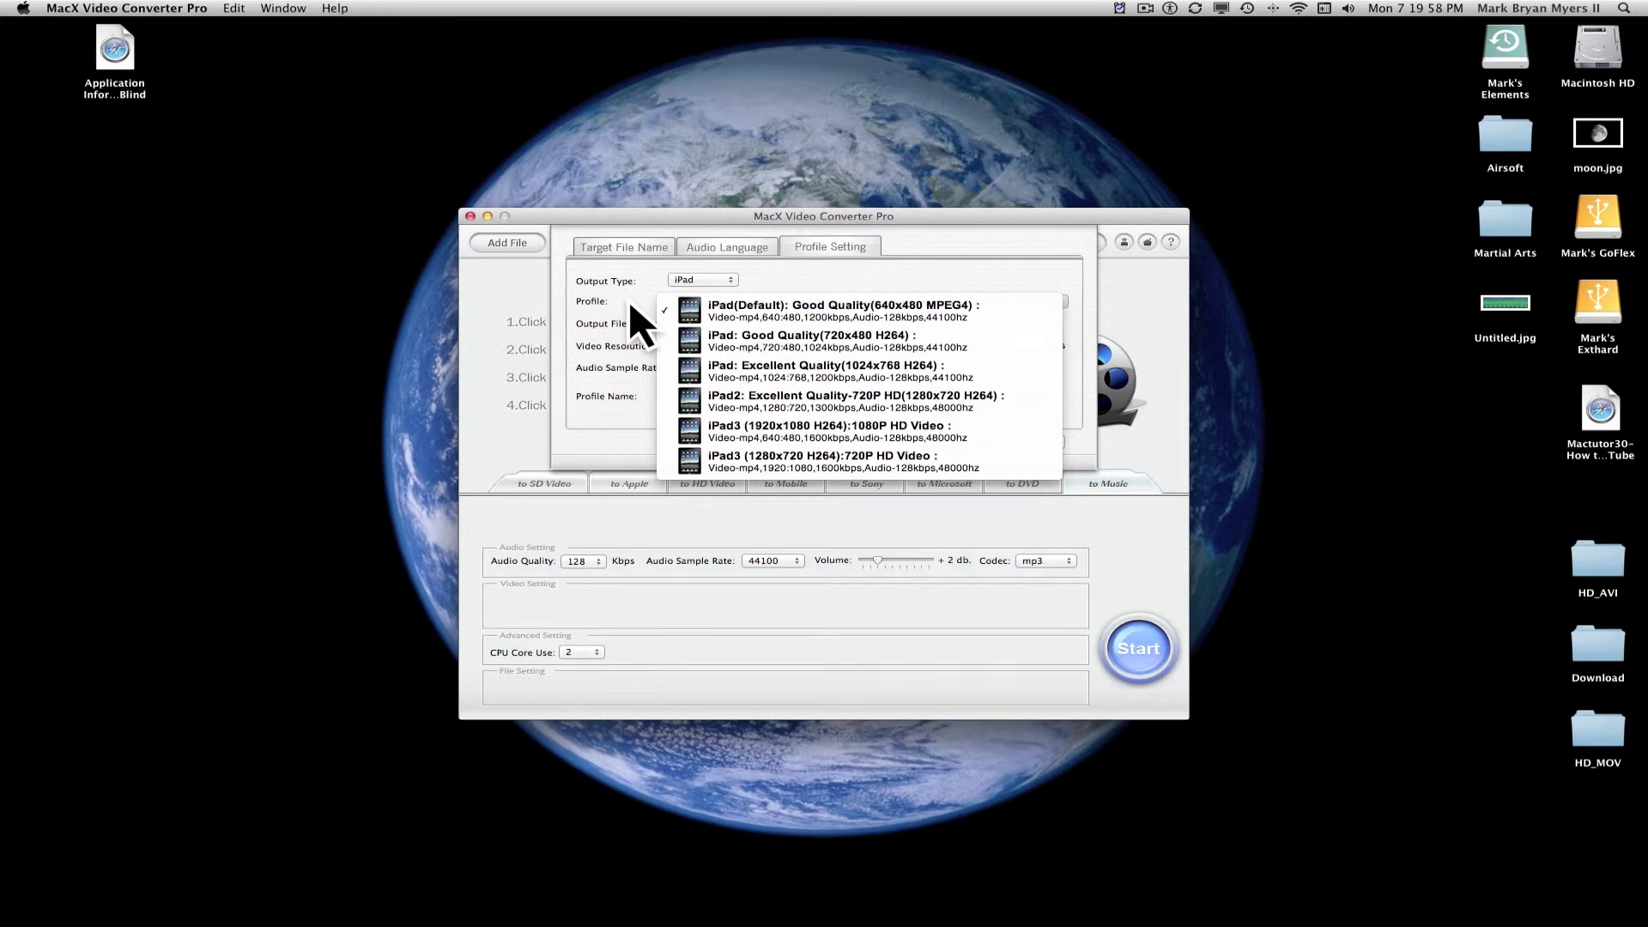
pyautogui.click(781, 402)
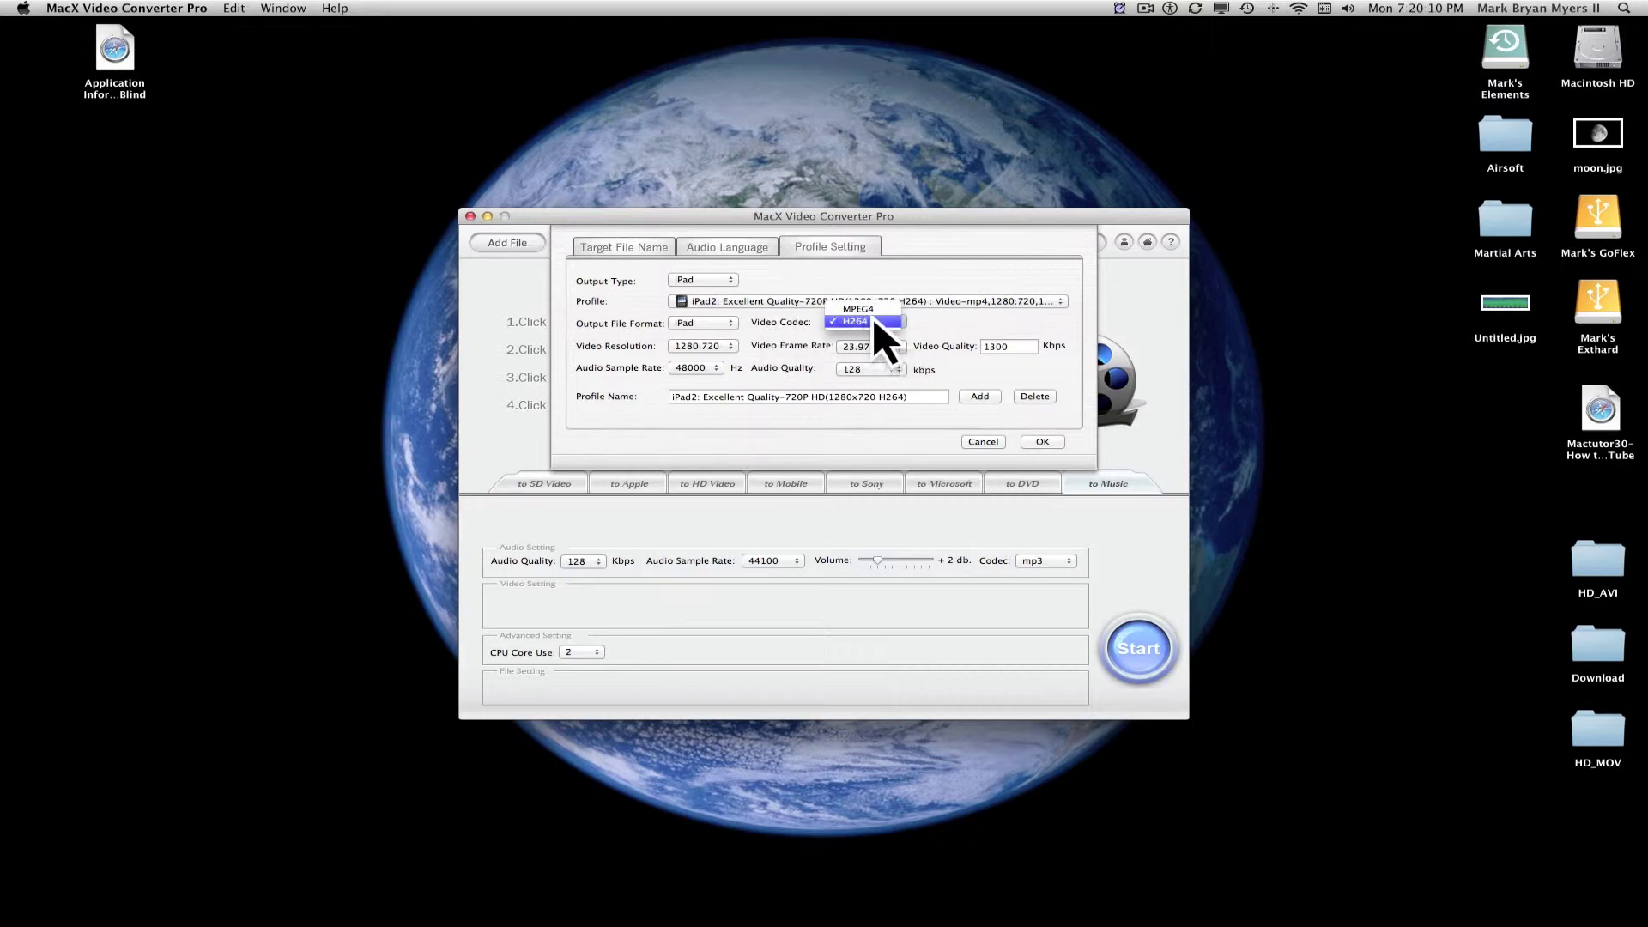
pyautogui.click(866, 320)
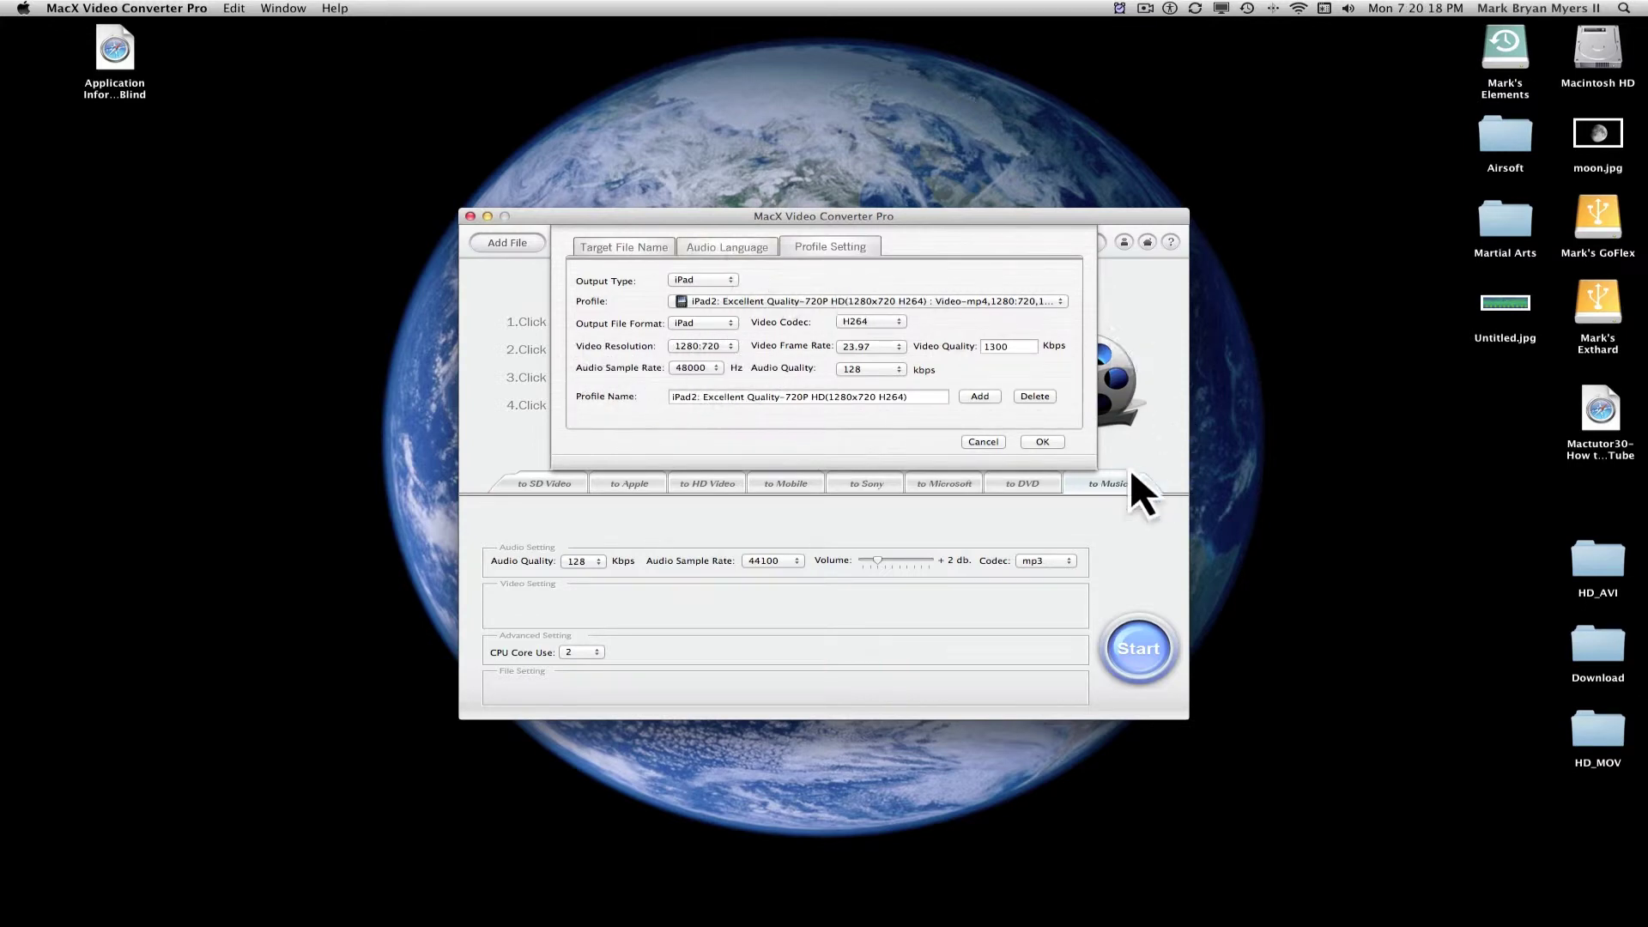
pyautogui.click(1038, 441)
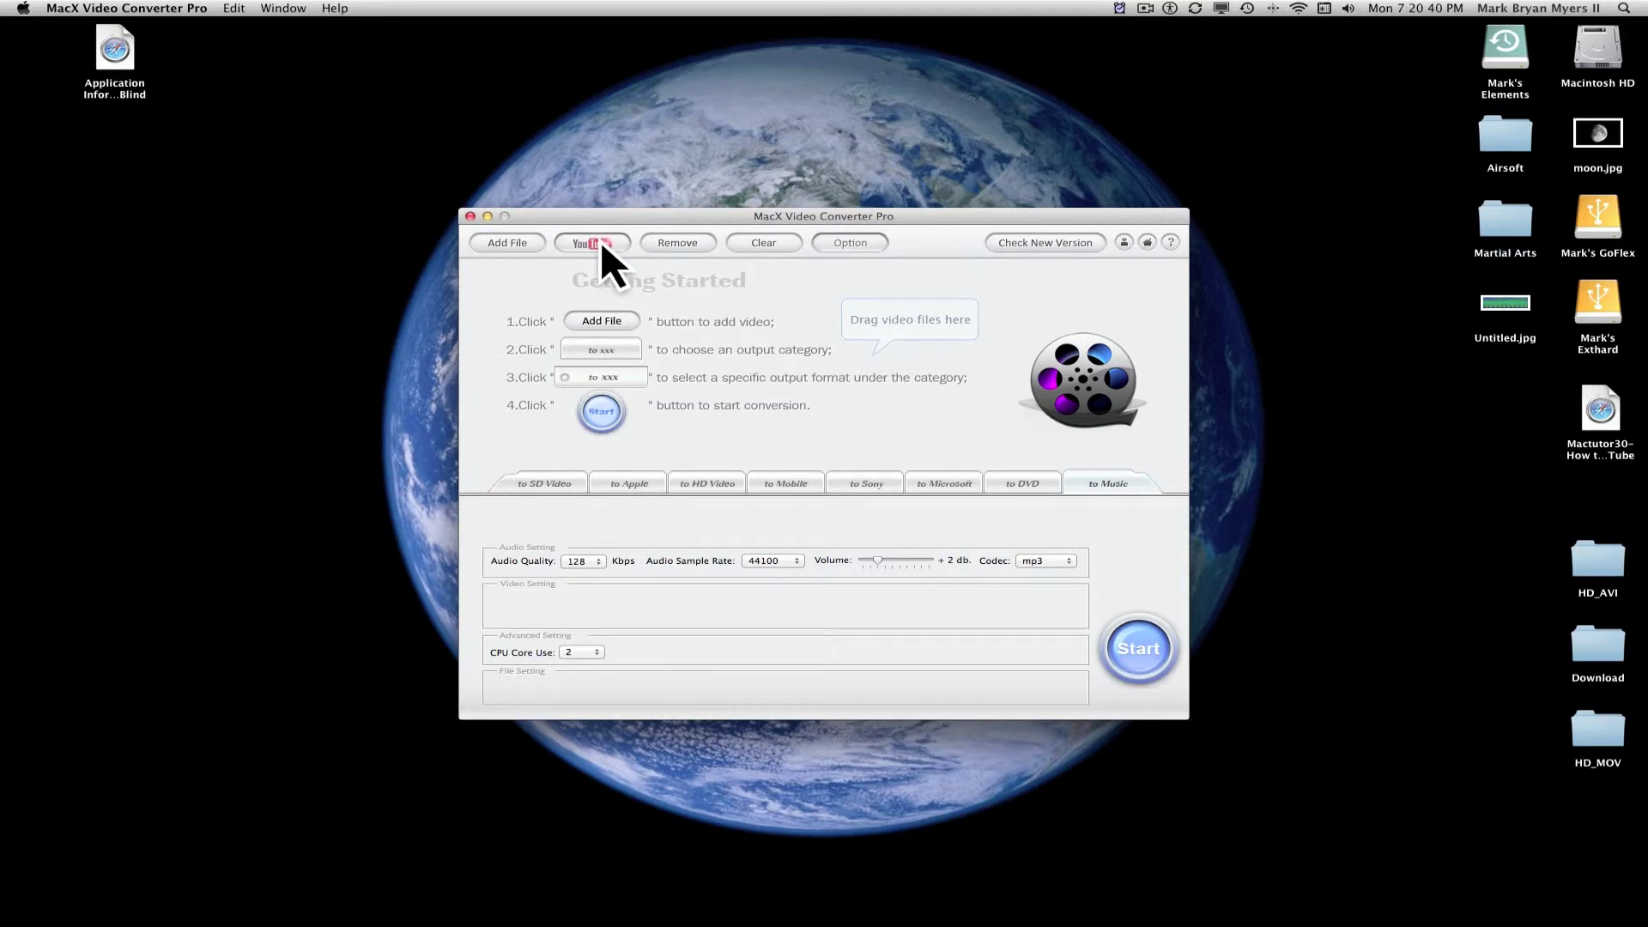
# Replace the pre-filled URL with the Desktop YouTube link file and submit it for analysis.
pyautogui.click(600, 240)
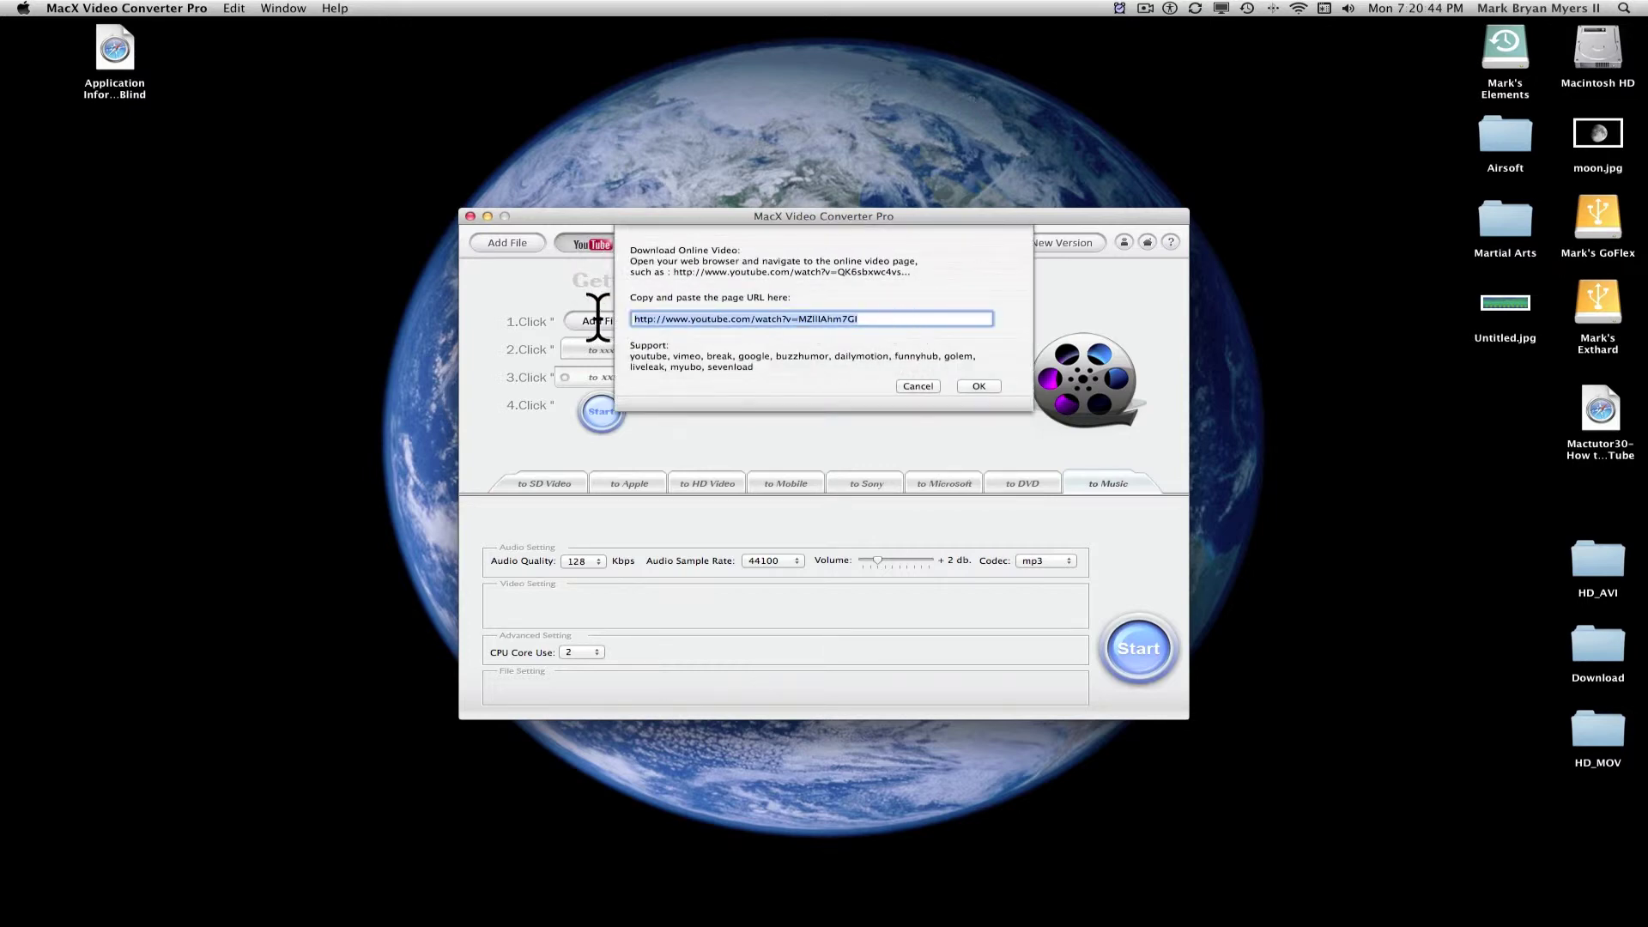
pyautogui.press('BackSpace')
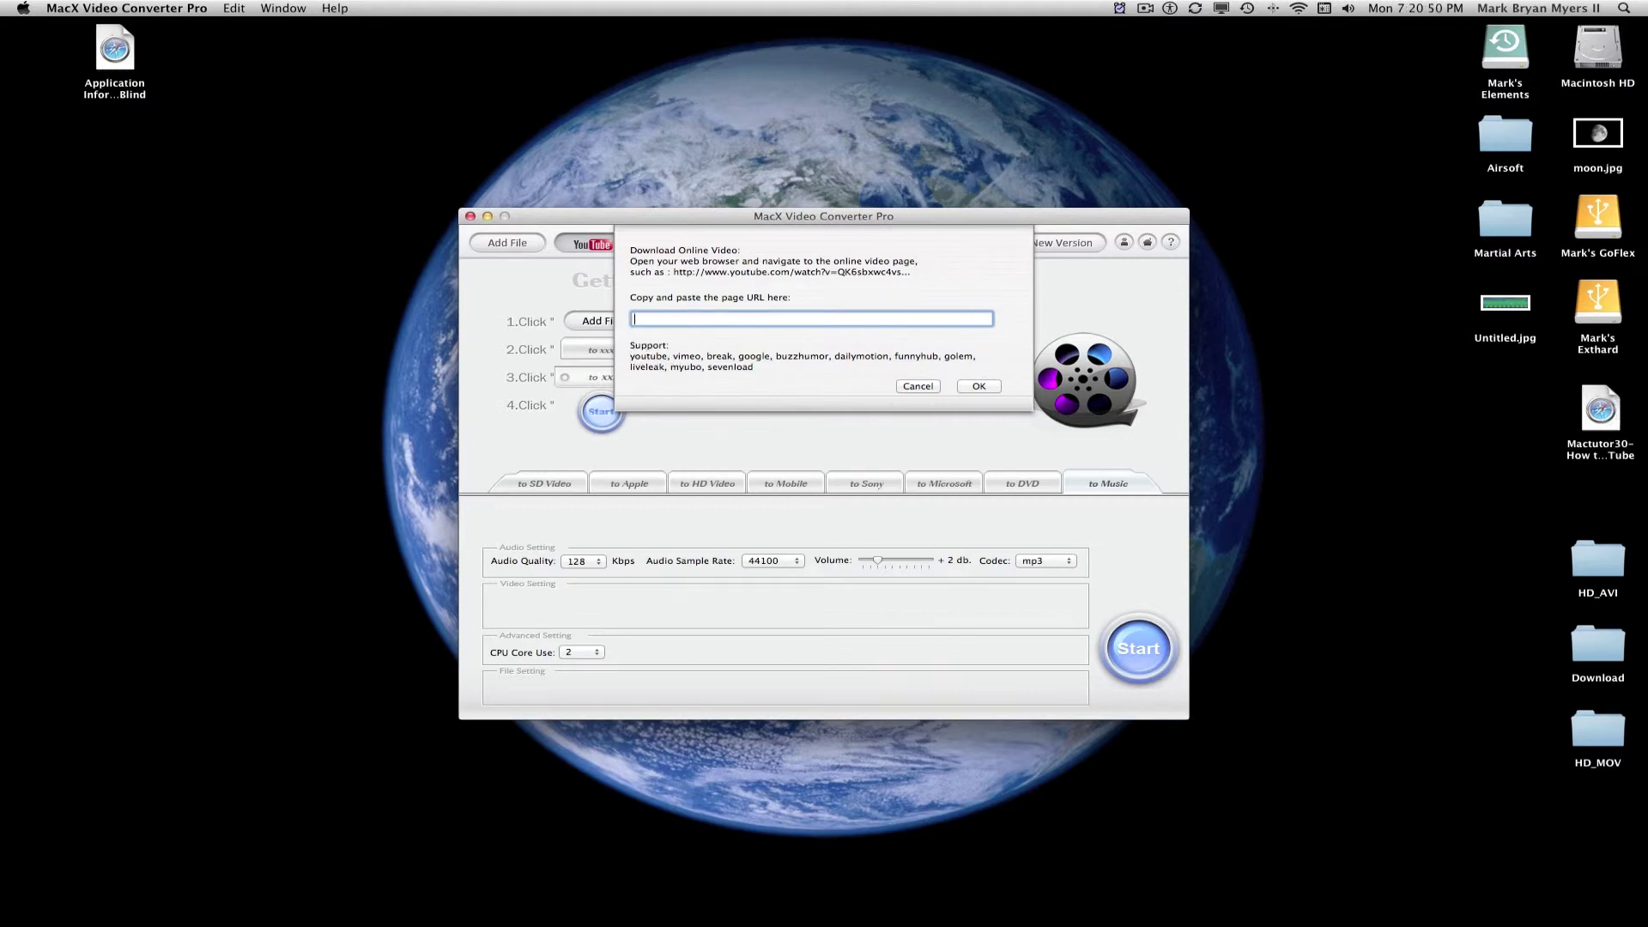
pyautogui.click(1601, 413)
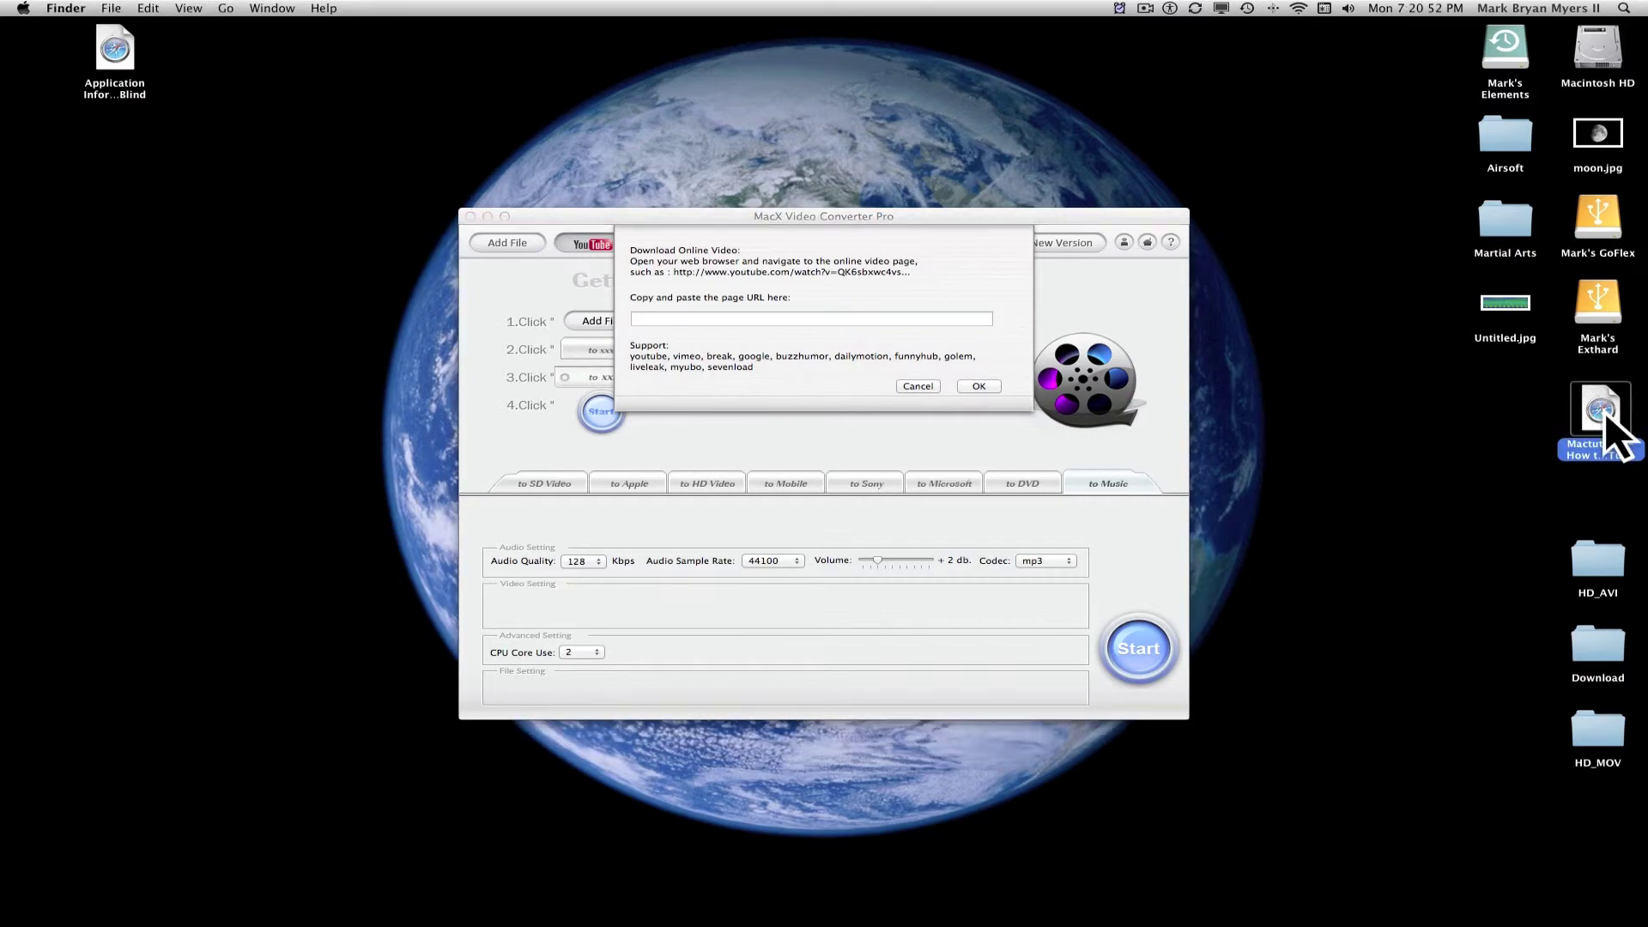
pyautogui.moveTo(1186, 430); pyautogui.dragTo(898, 313)
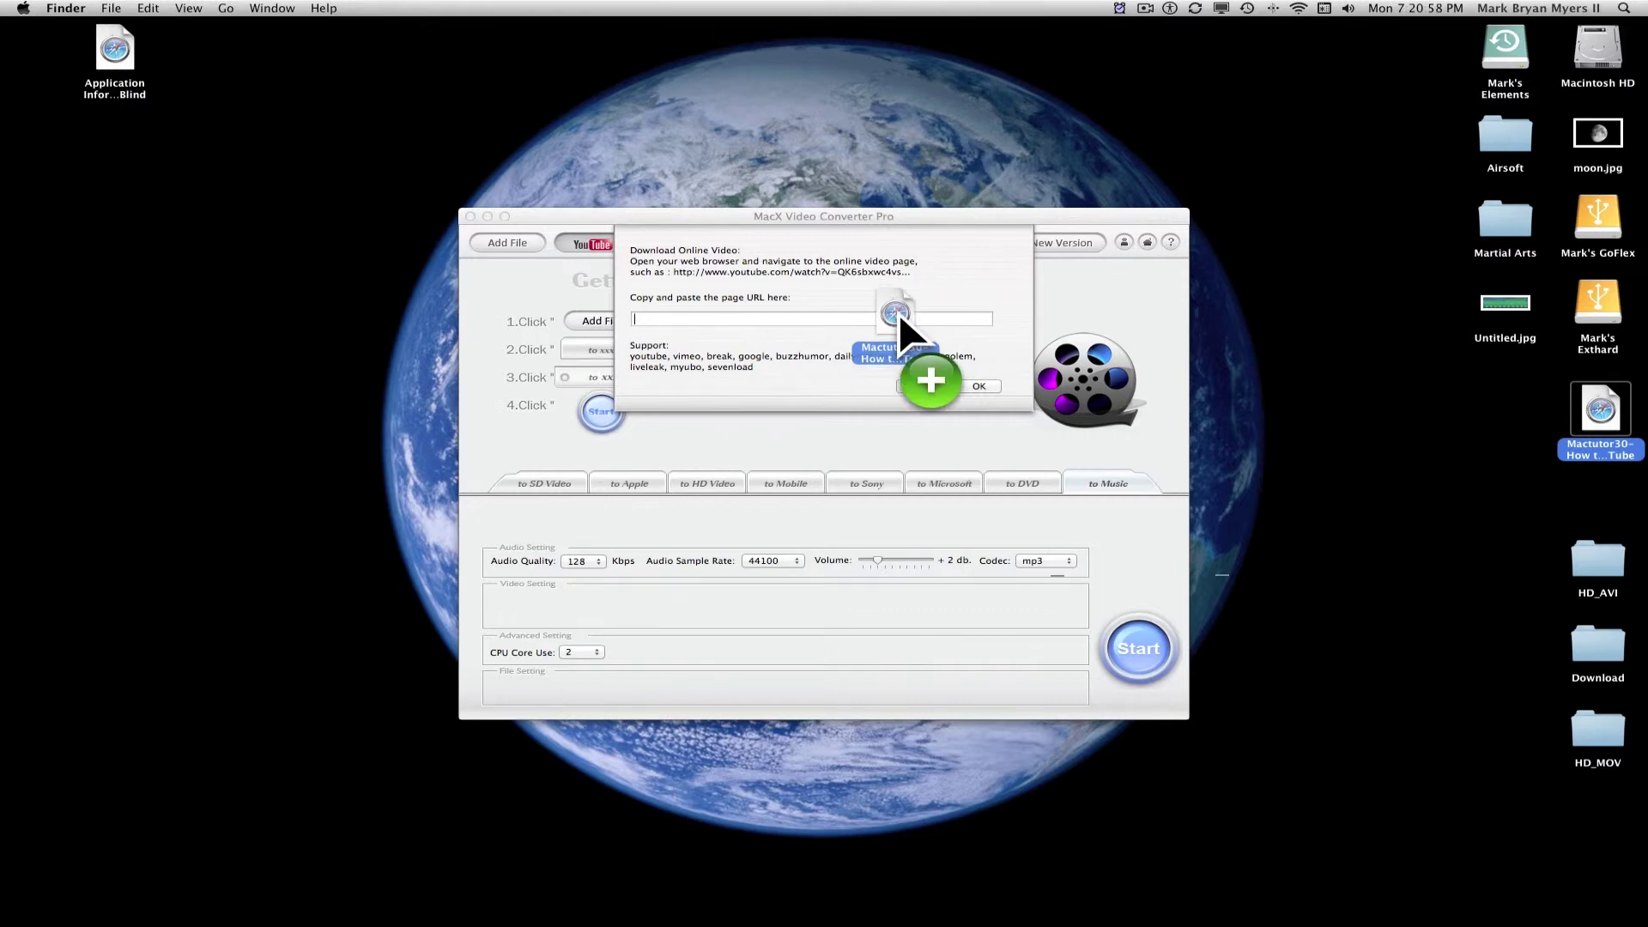
pyautogui.moveTo(898, 313); pyautogui.dragTo(898, 314)
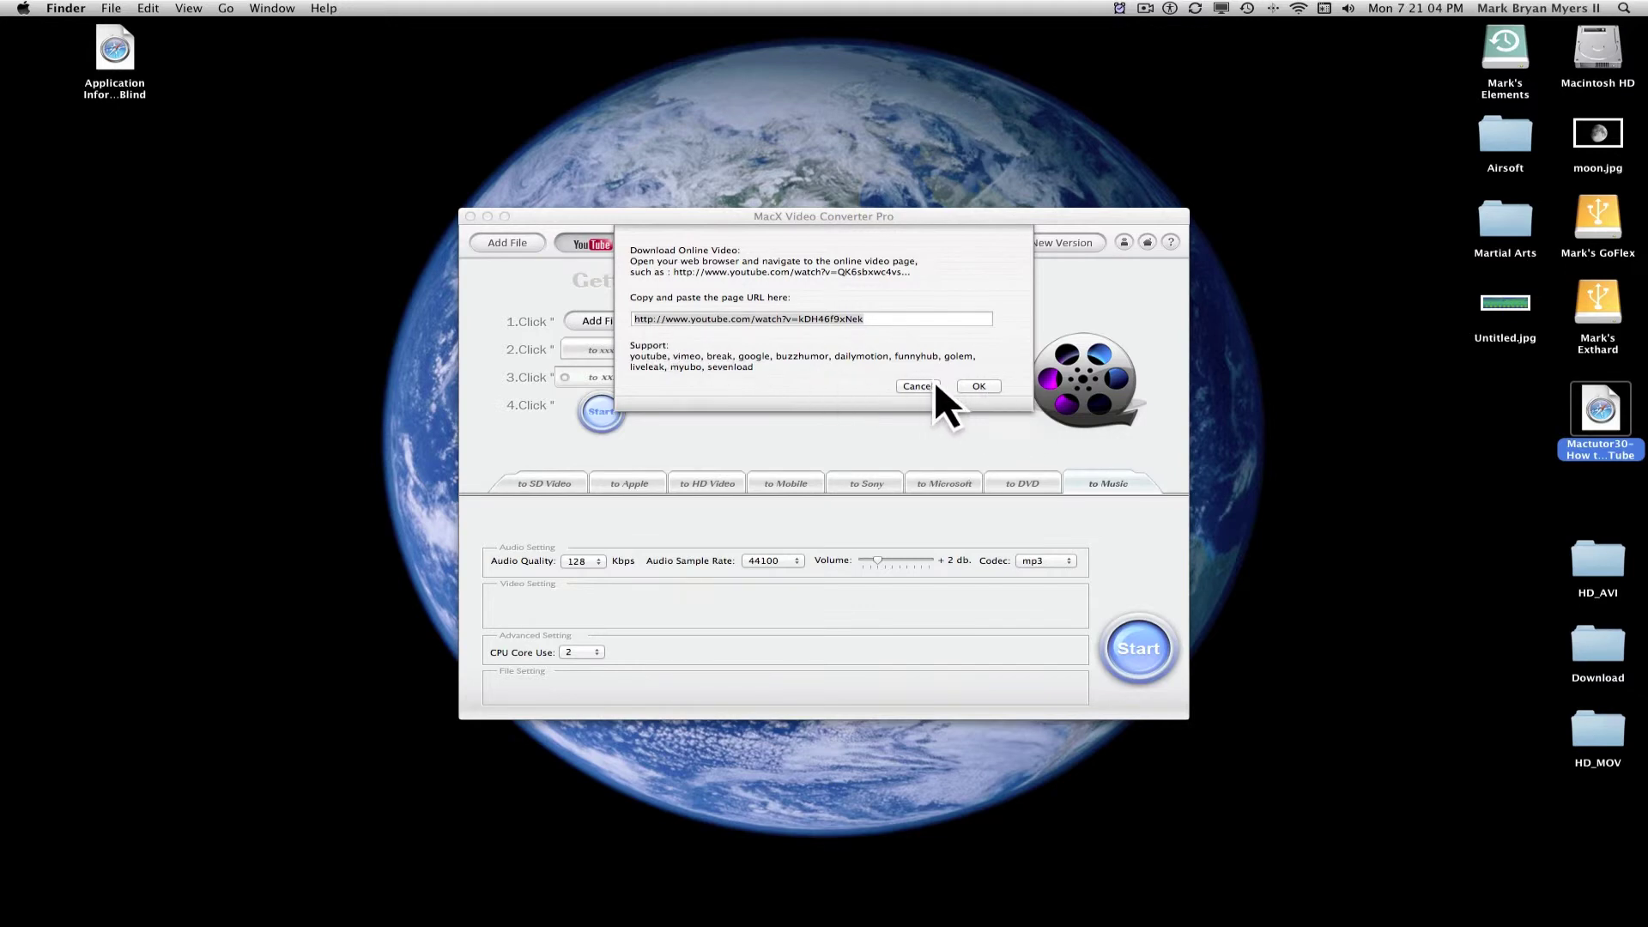
pyautogui.click(977, 385)
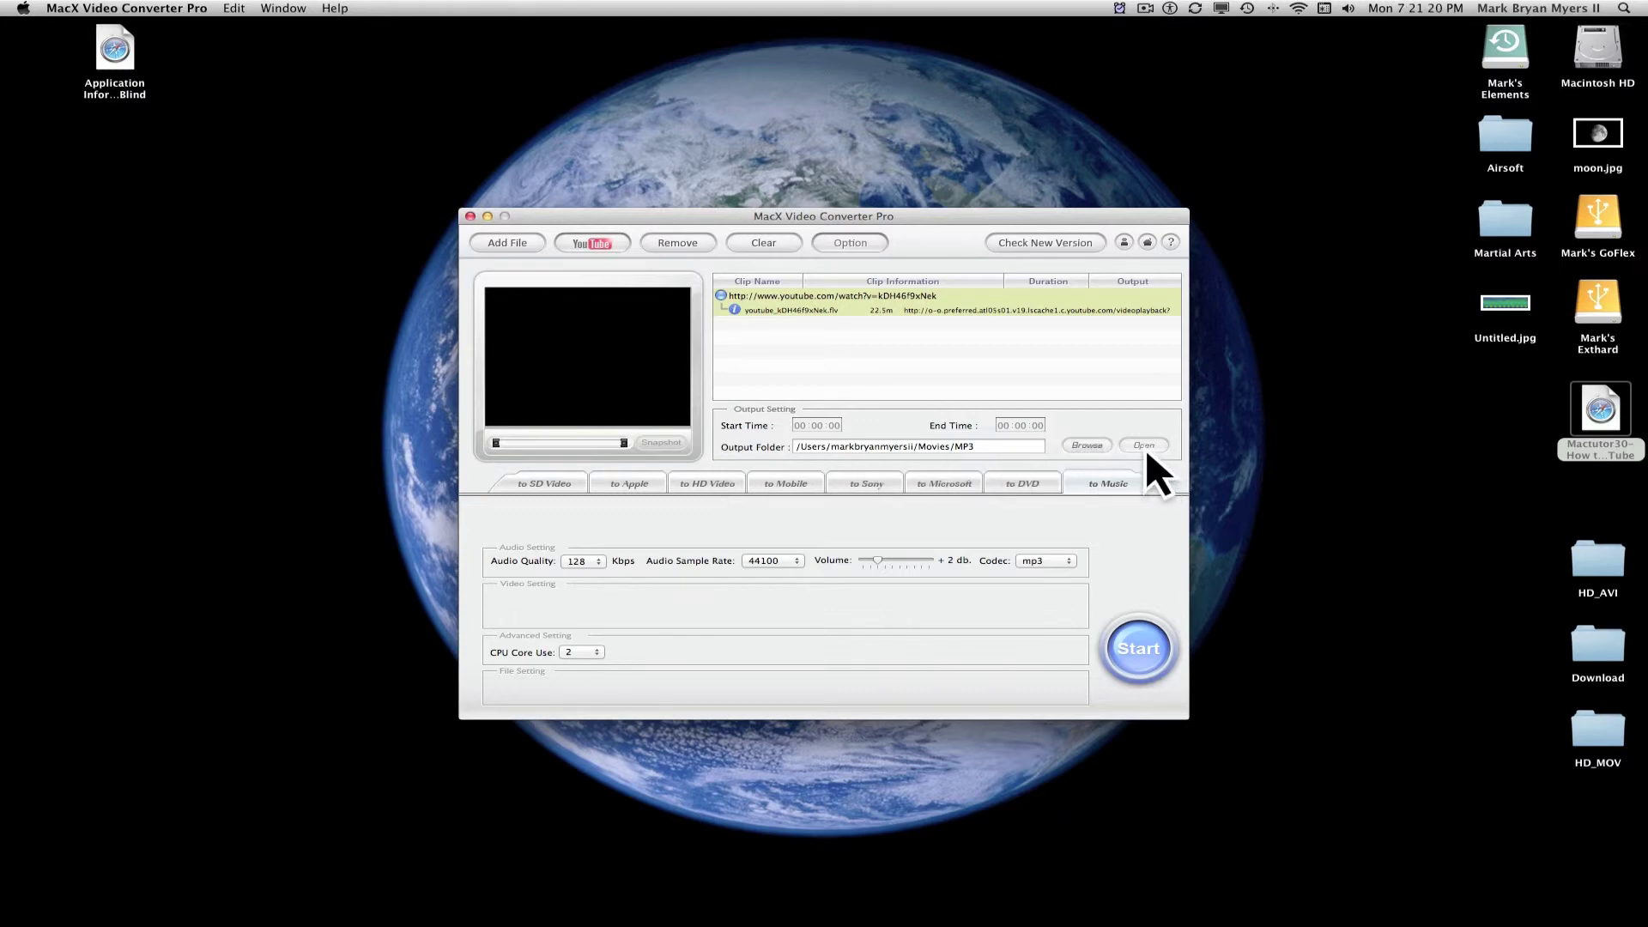
# Change the output folder from Movies/MP3 to Desktop/MP3.
pyautogui.click(1093, 441)
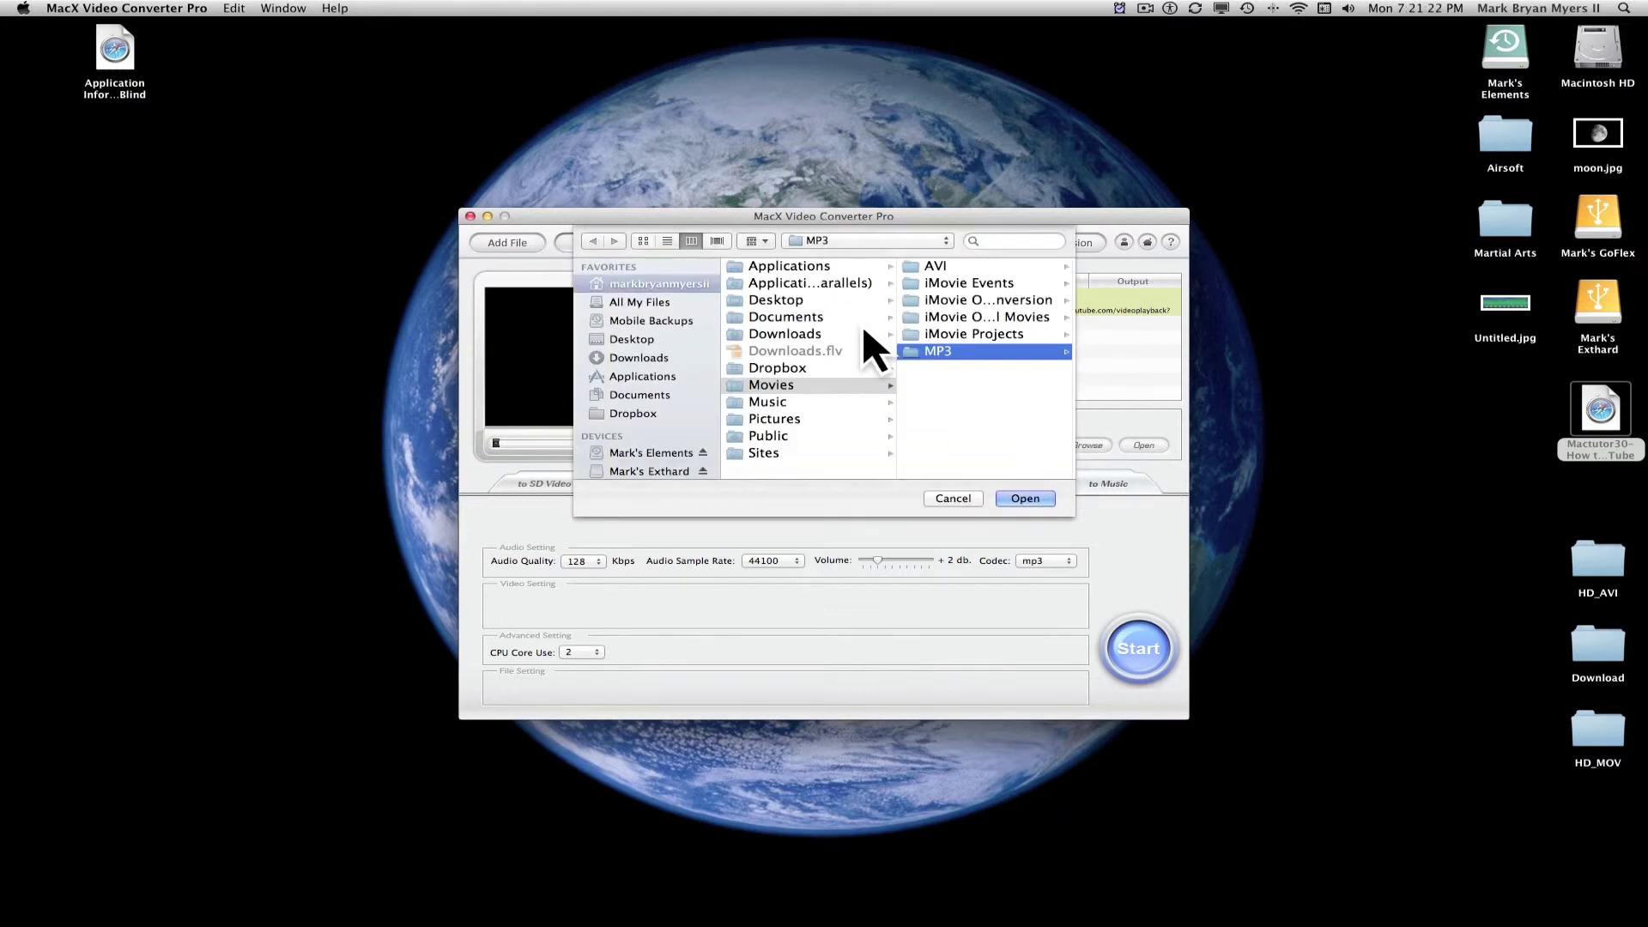
pyautogui.click(636, 339)
pyautogui.click(1024, 498)
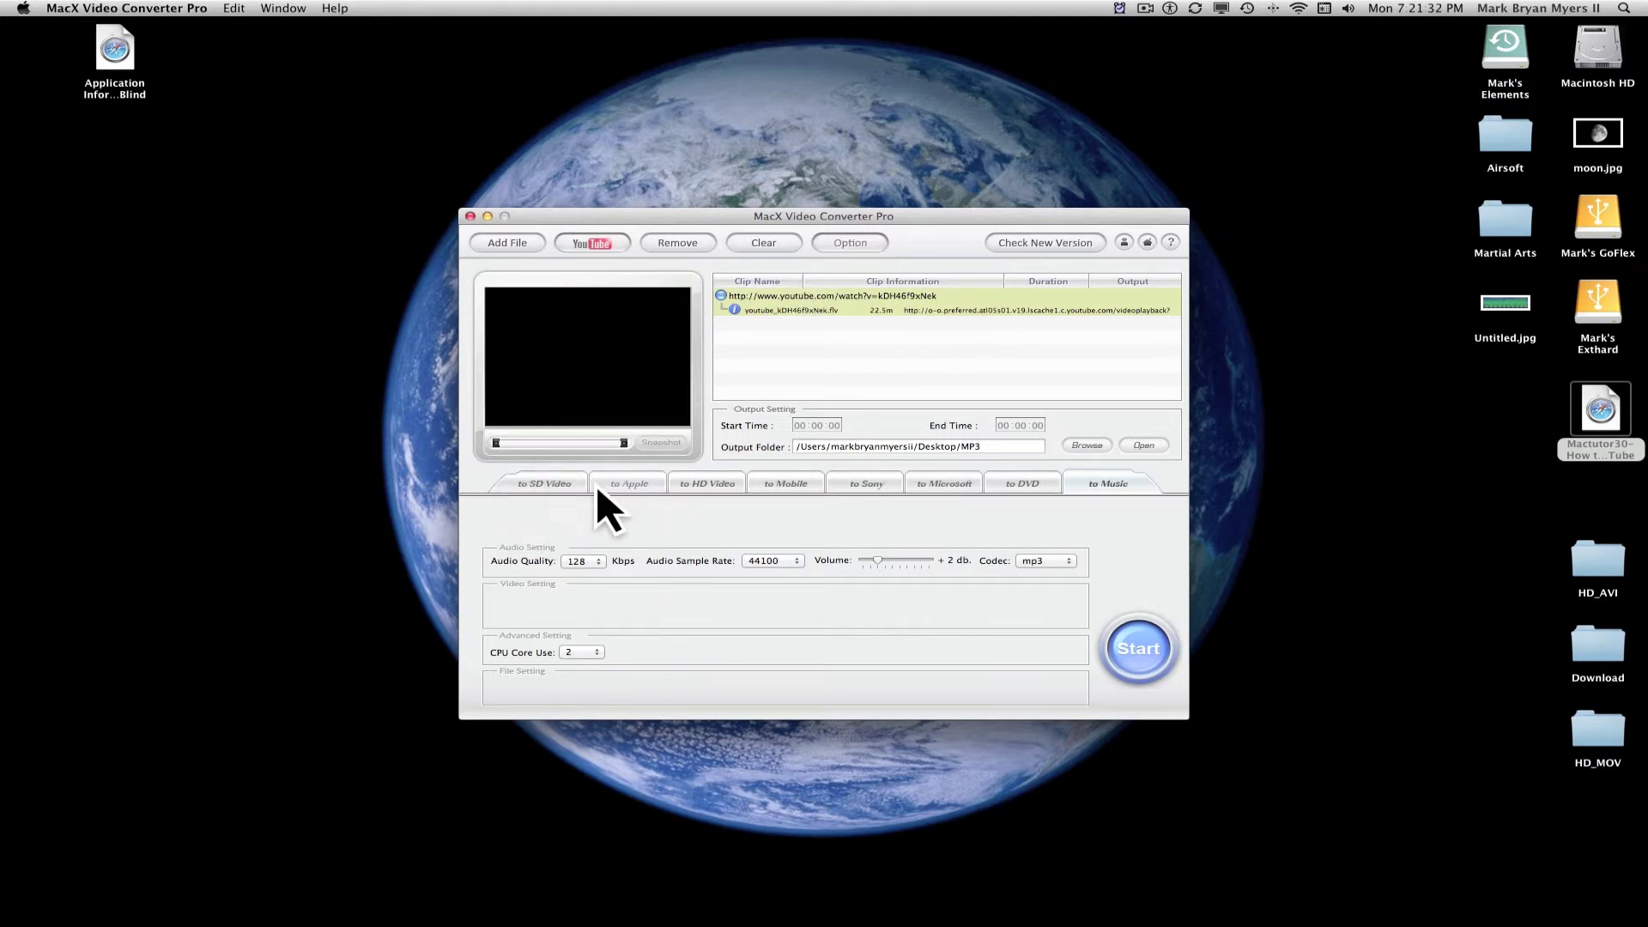
# Pick HD MOV from the HD Video formats after briefly trying standard MOV.
pyautogui.click(544, 483)
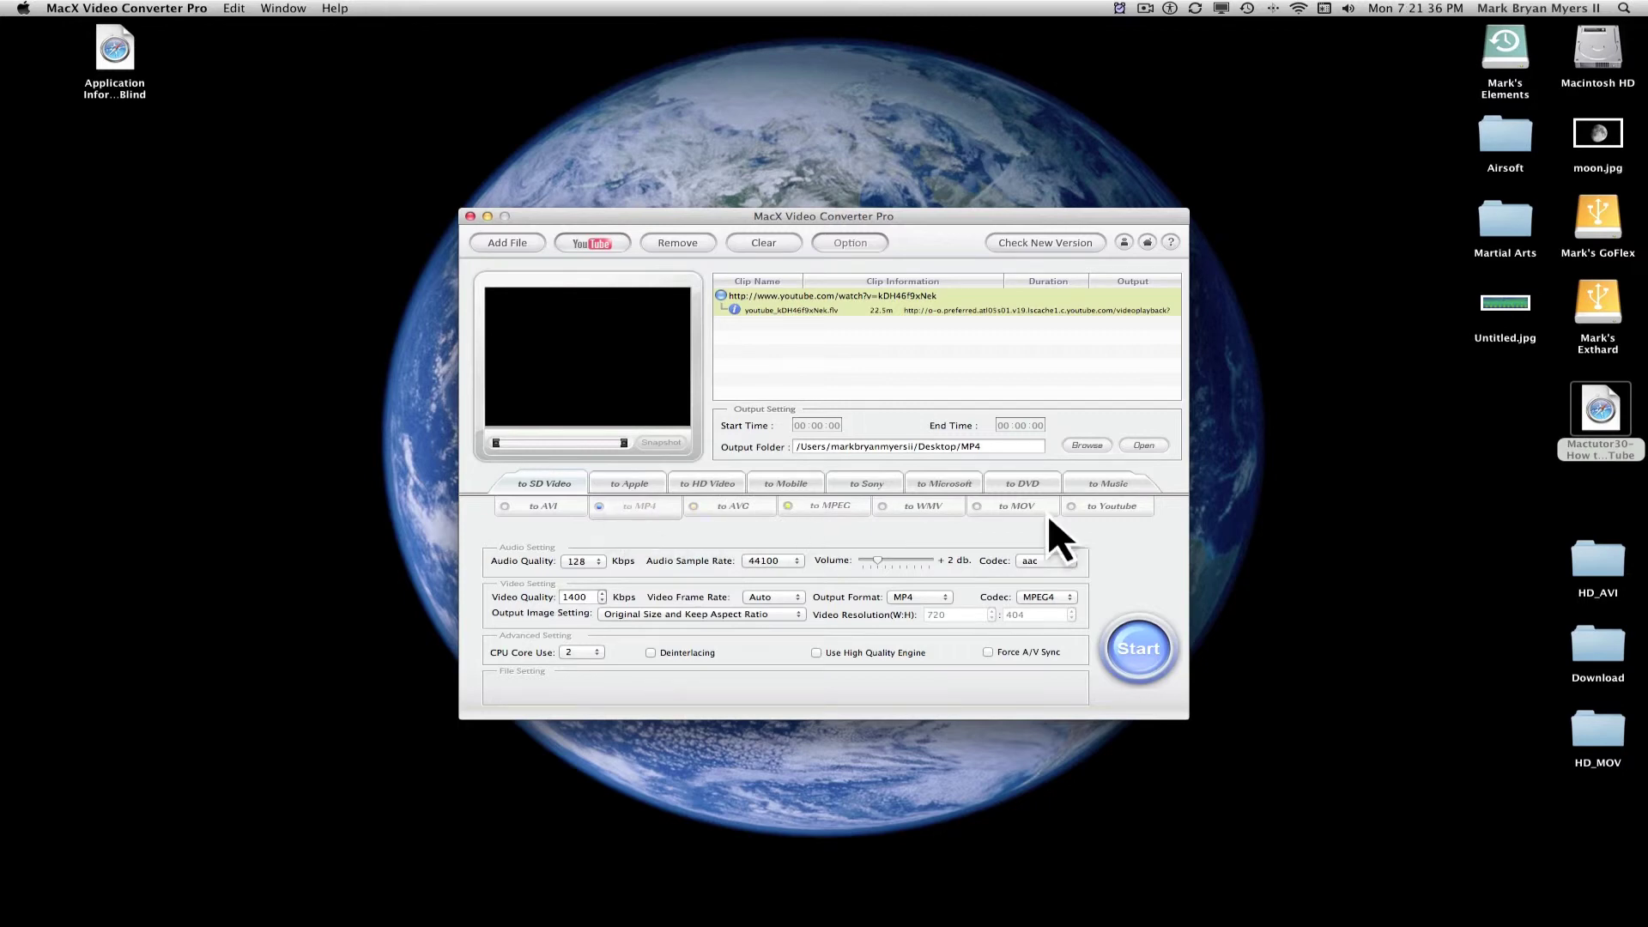
pyautogui.click(1006, 512)
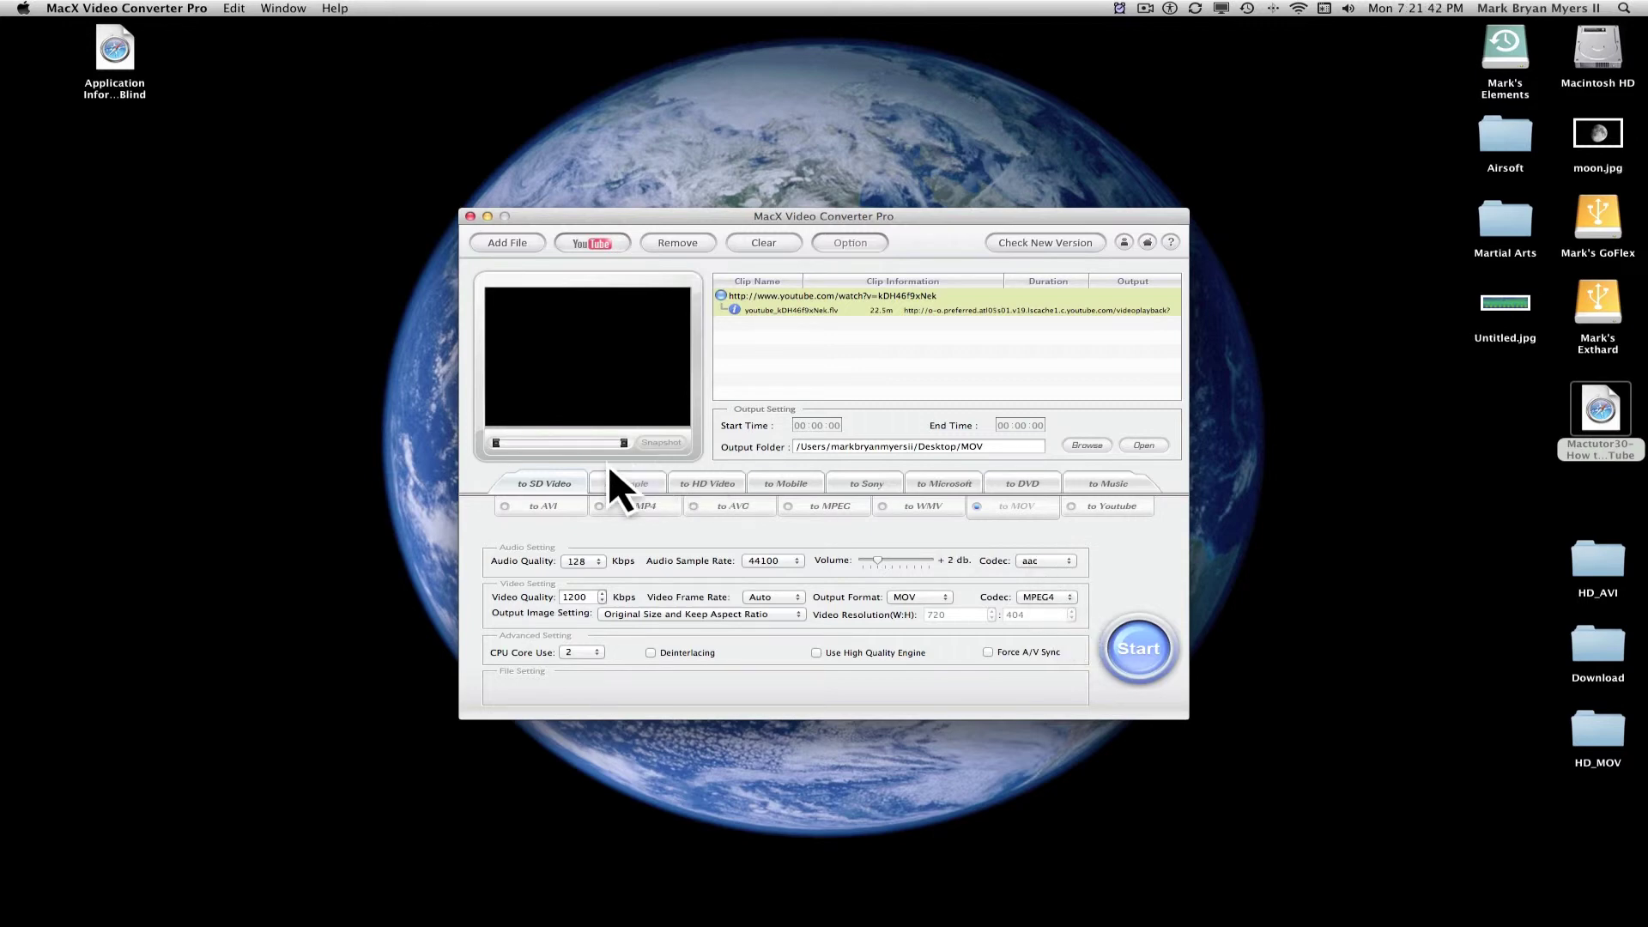
pyautogui.click(725, 480)
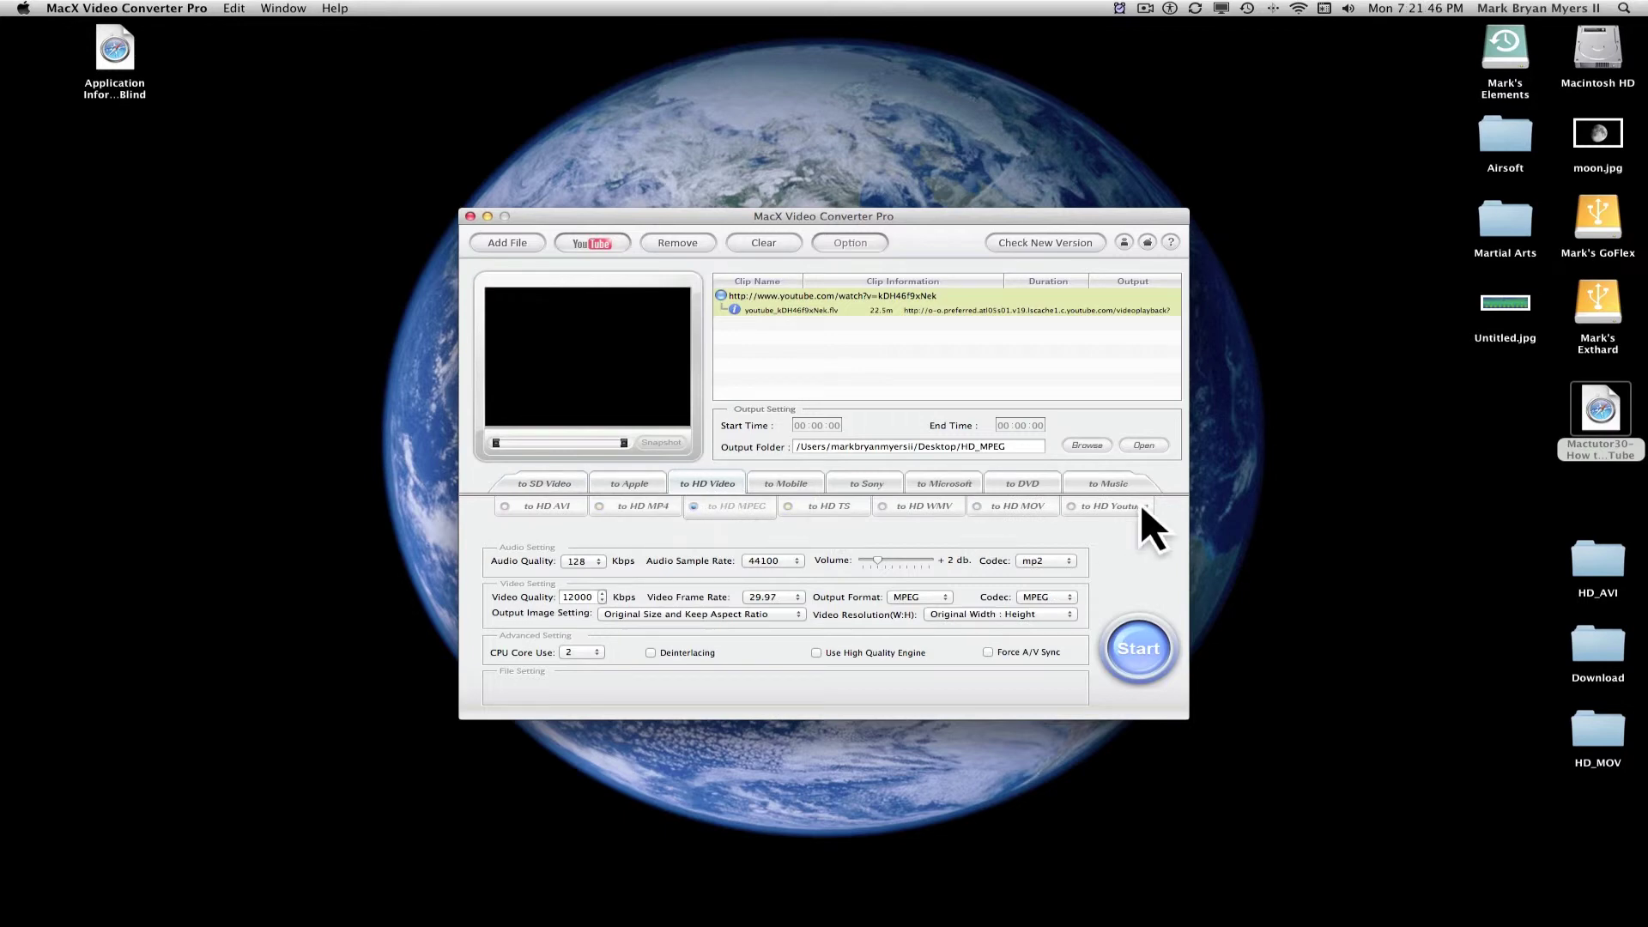
pyautogui.click(1013, 507)
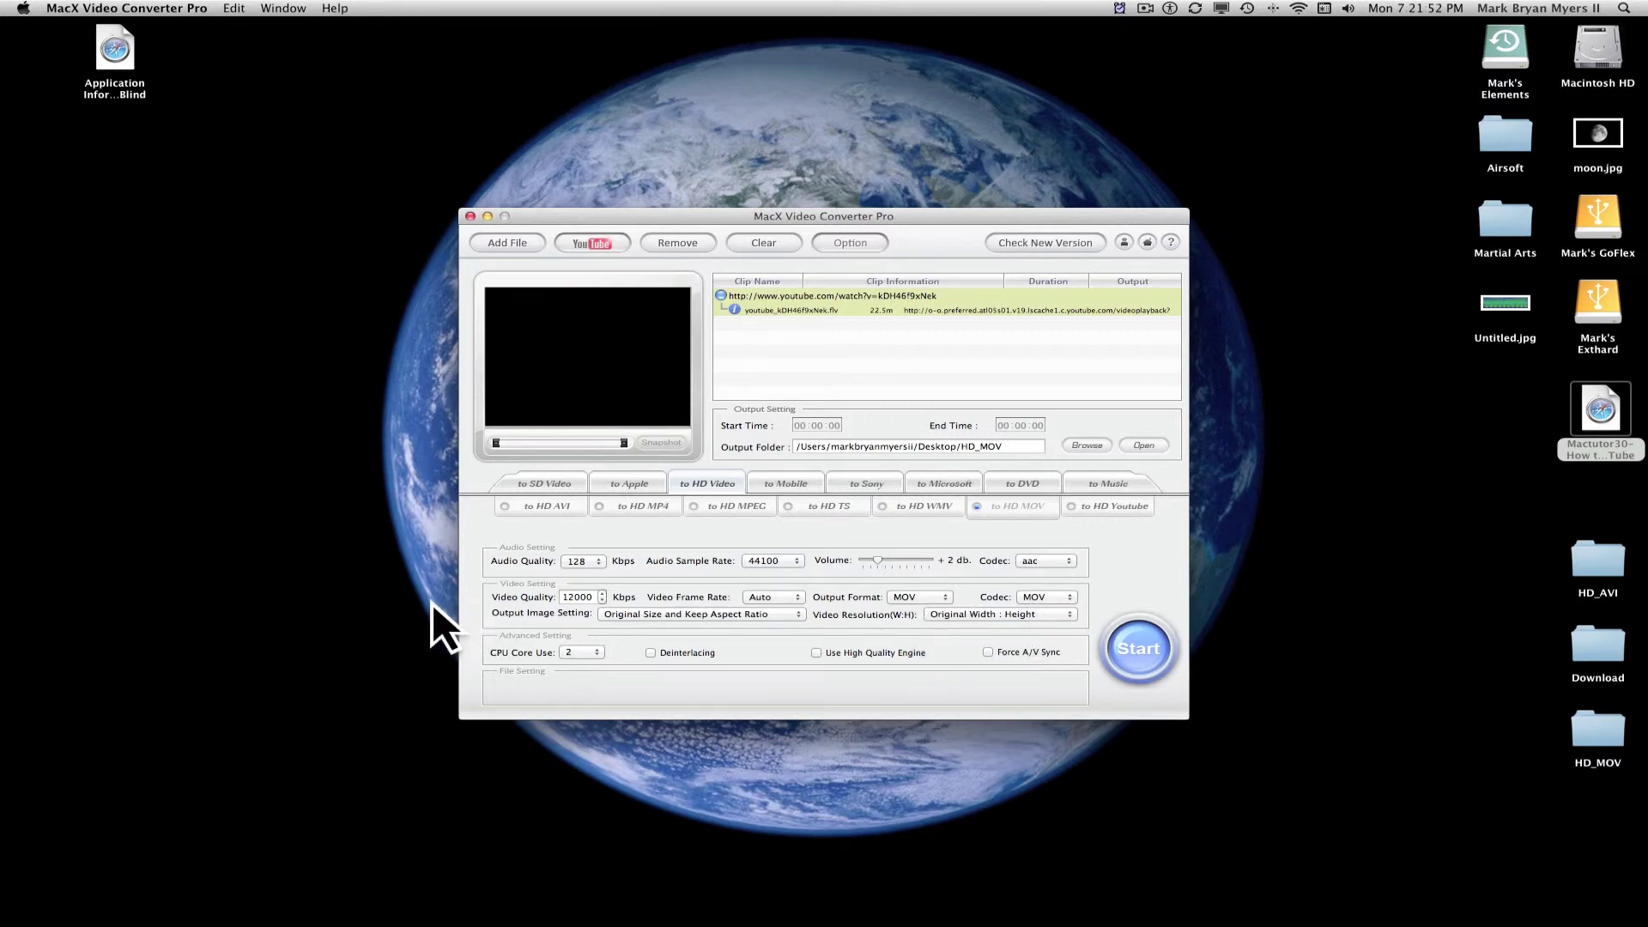
# Use custom size keeping aspect ratio, HD1080P (1920:1080), 192 kbps audio, and start the conversion.
pyautogui.click(669, 613)
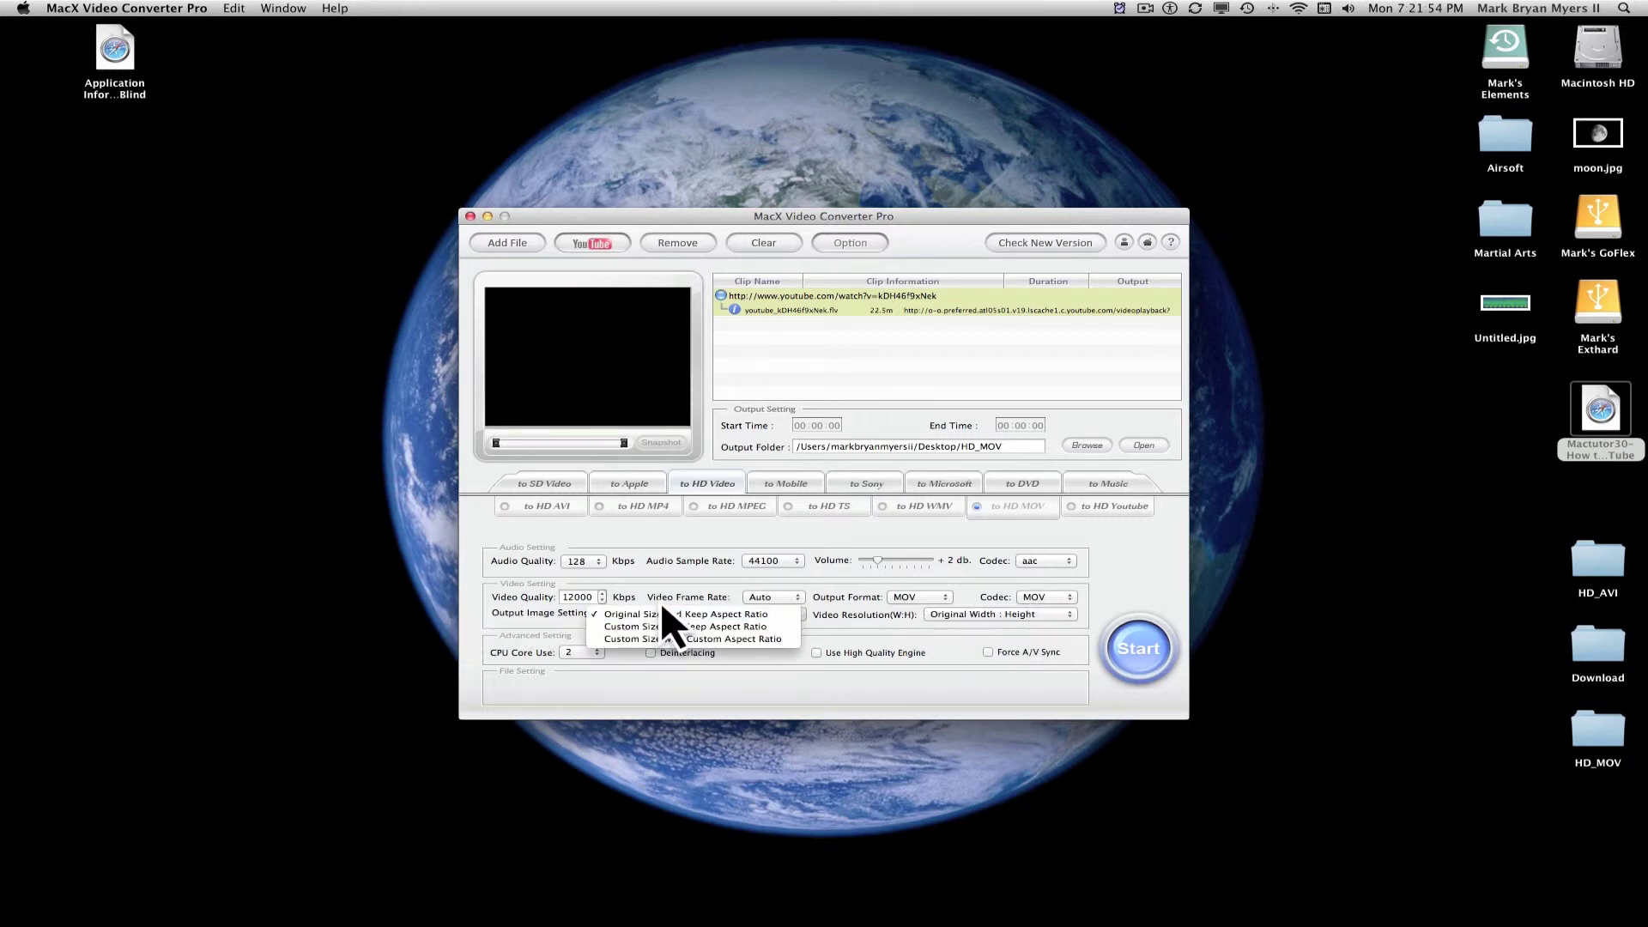
pyautogui.click(650, 625)
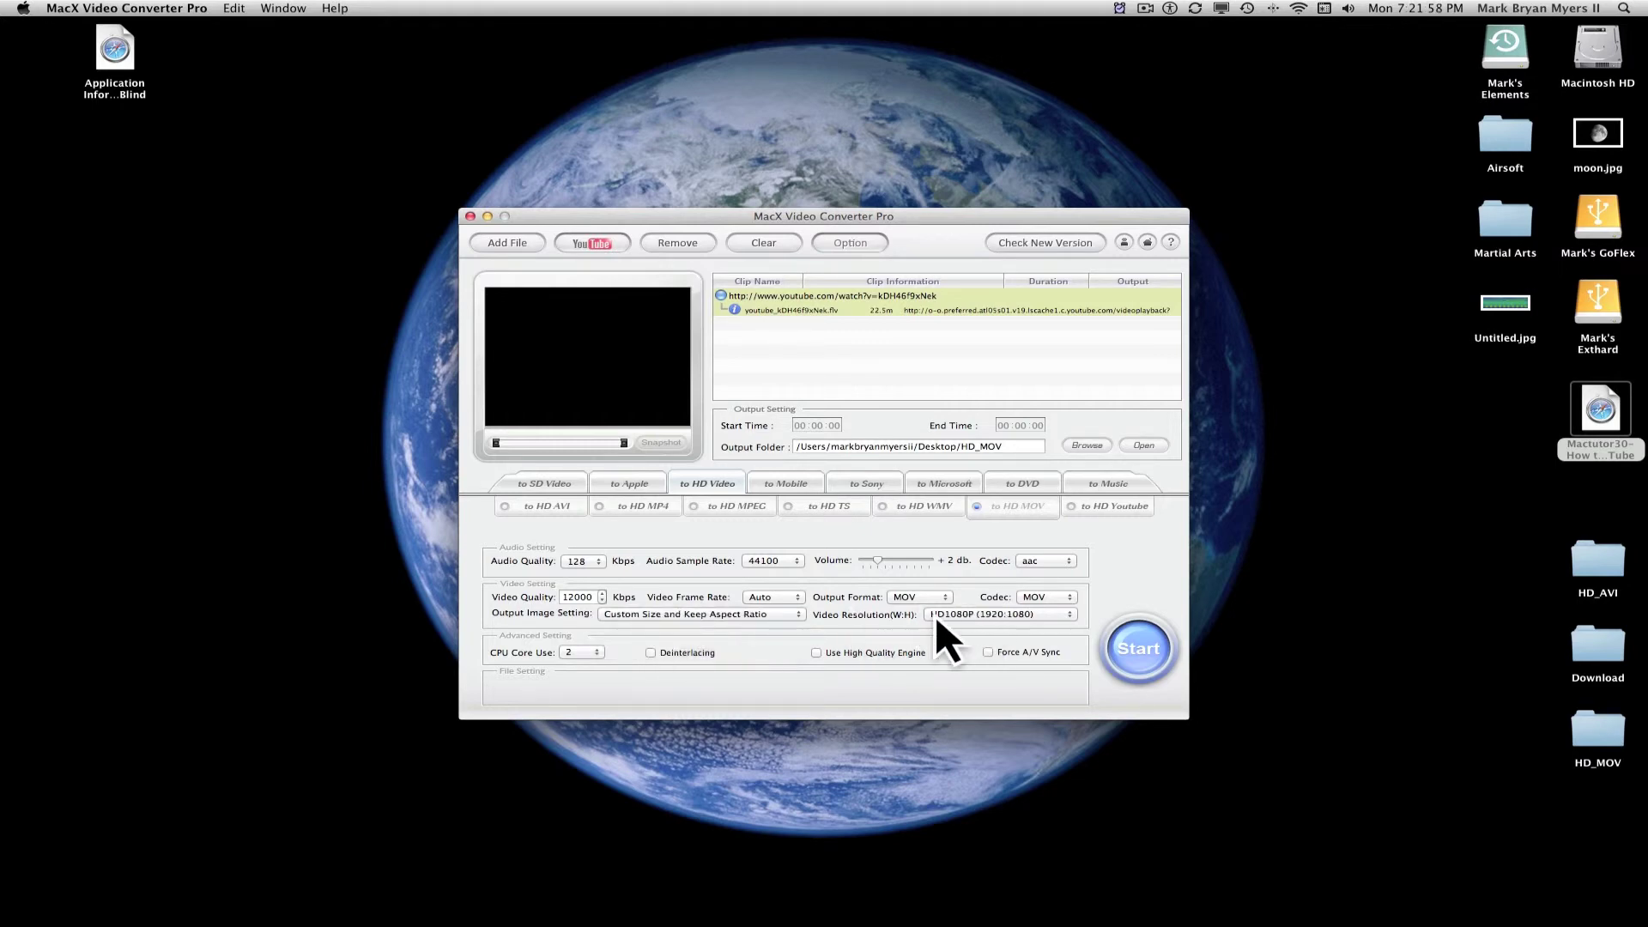
pyautogui.click(996, 611)
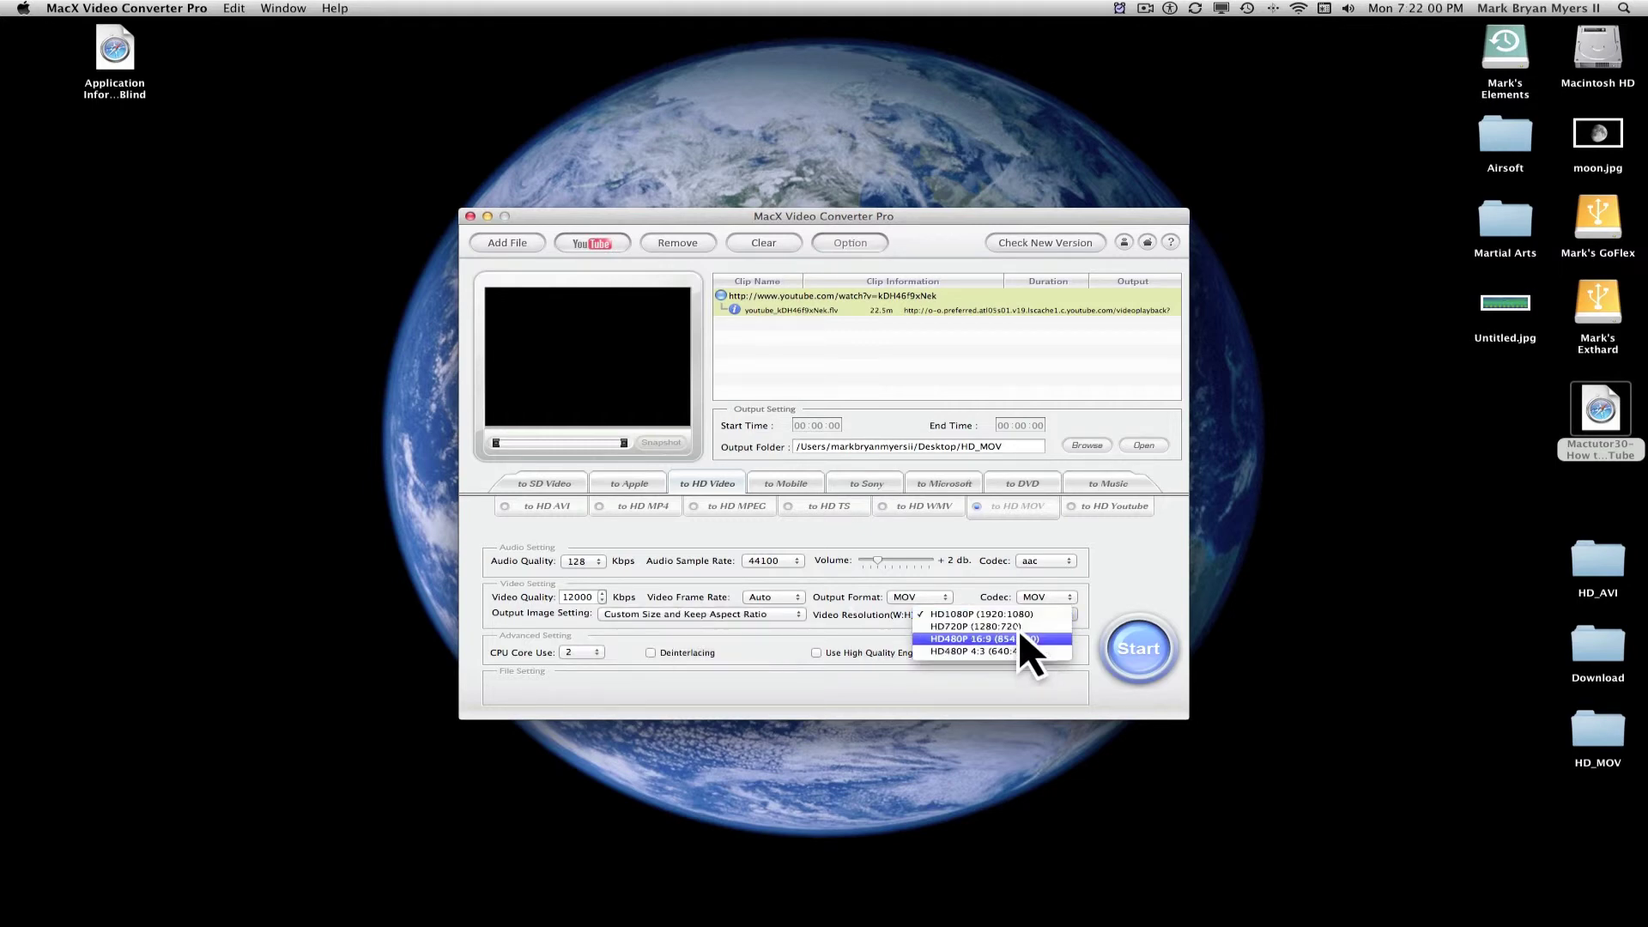
pyautogui.click(996, 612)
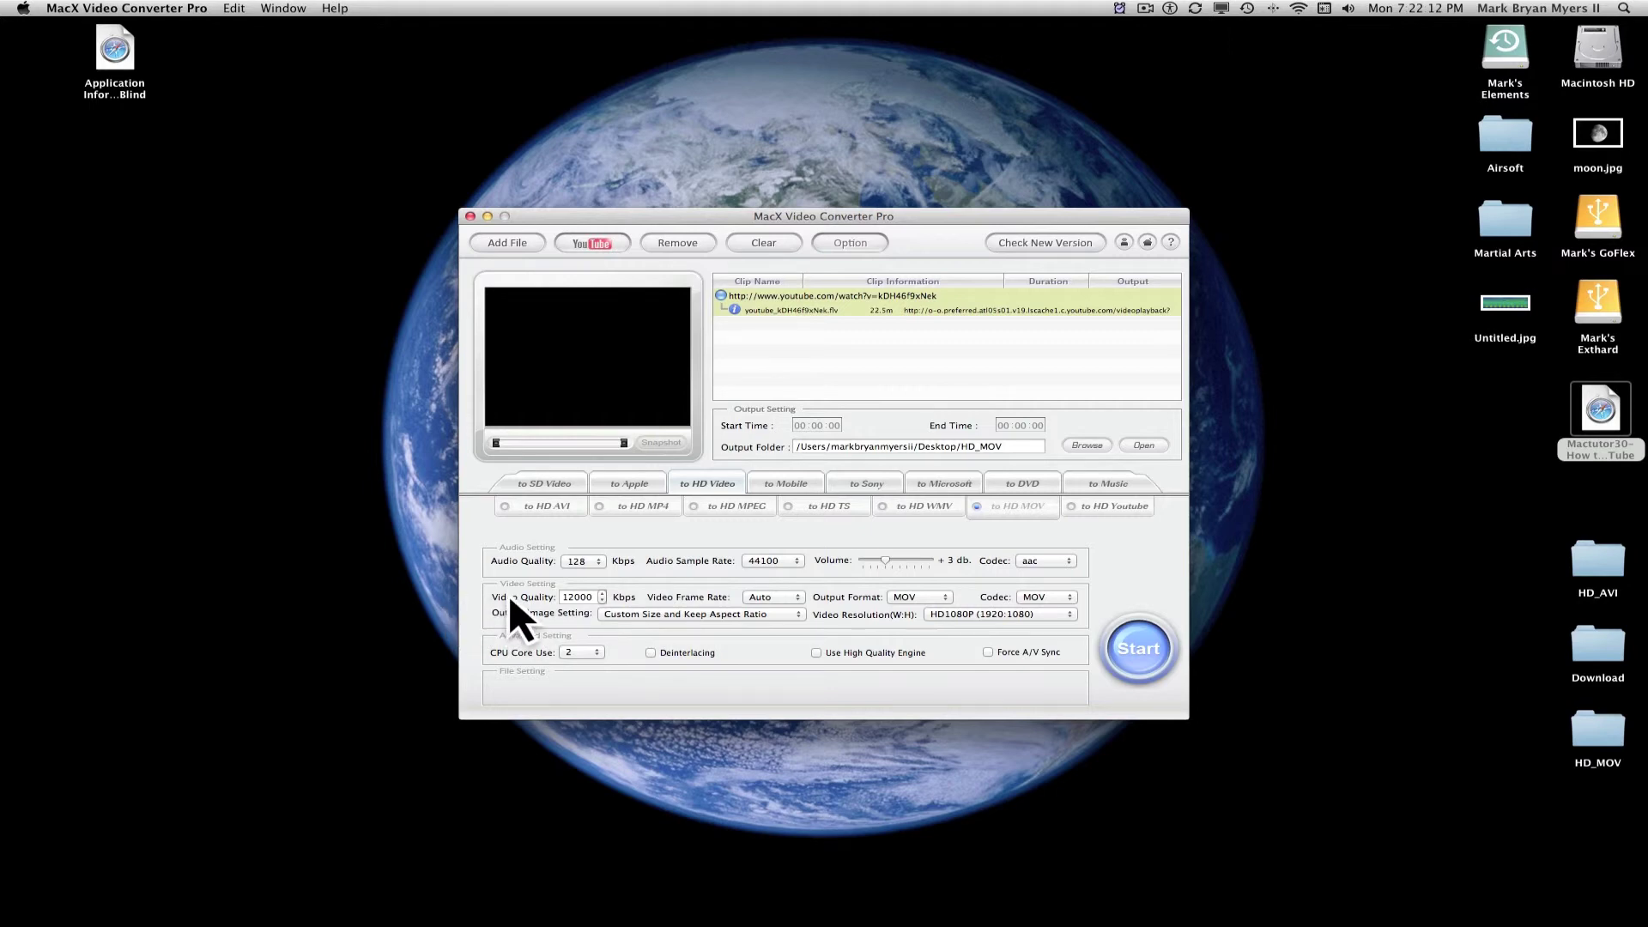
pyautogui.click(584, 561)
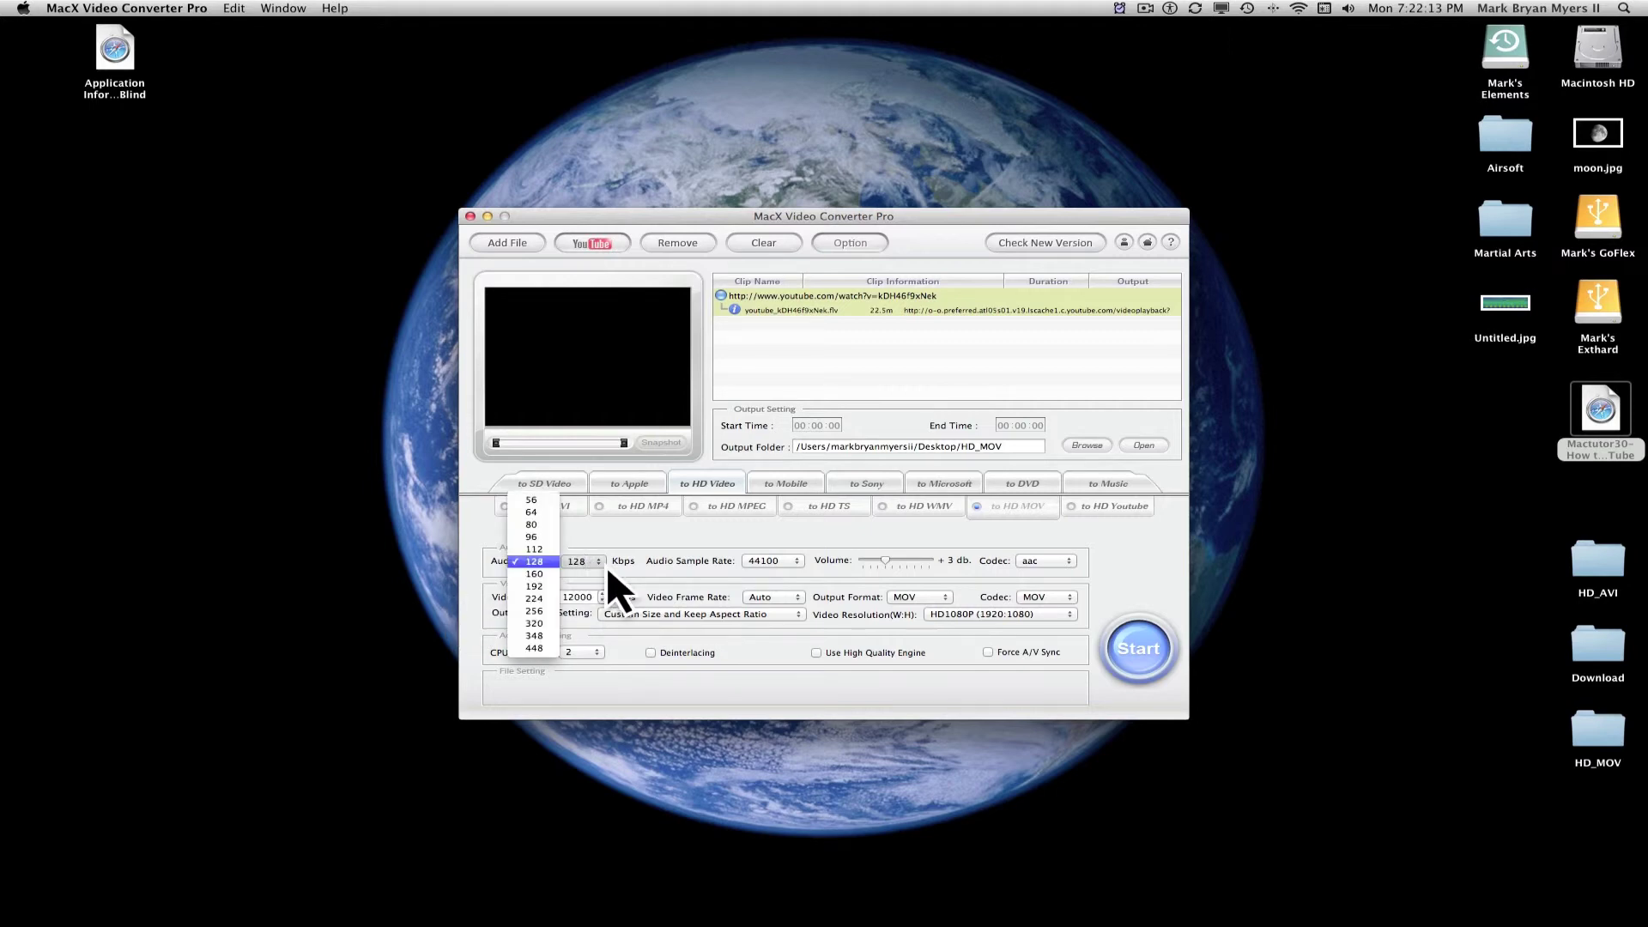
pyautogui.click(547, 584)
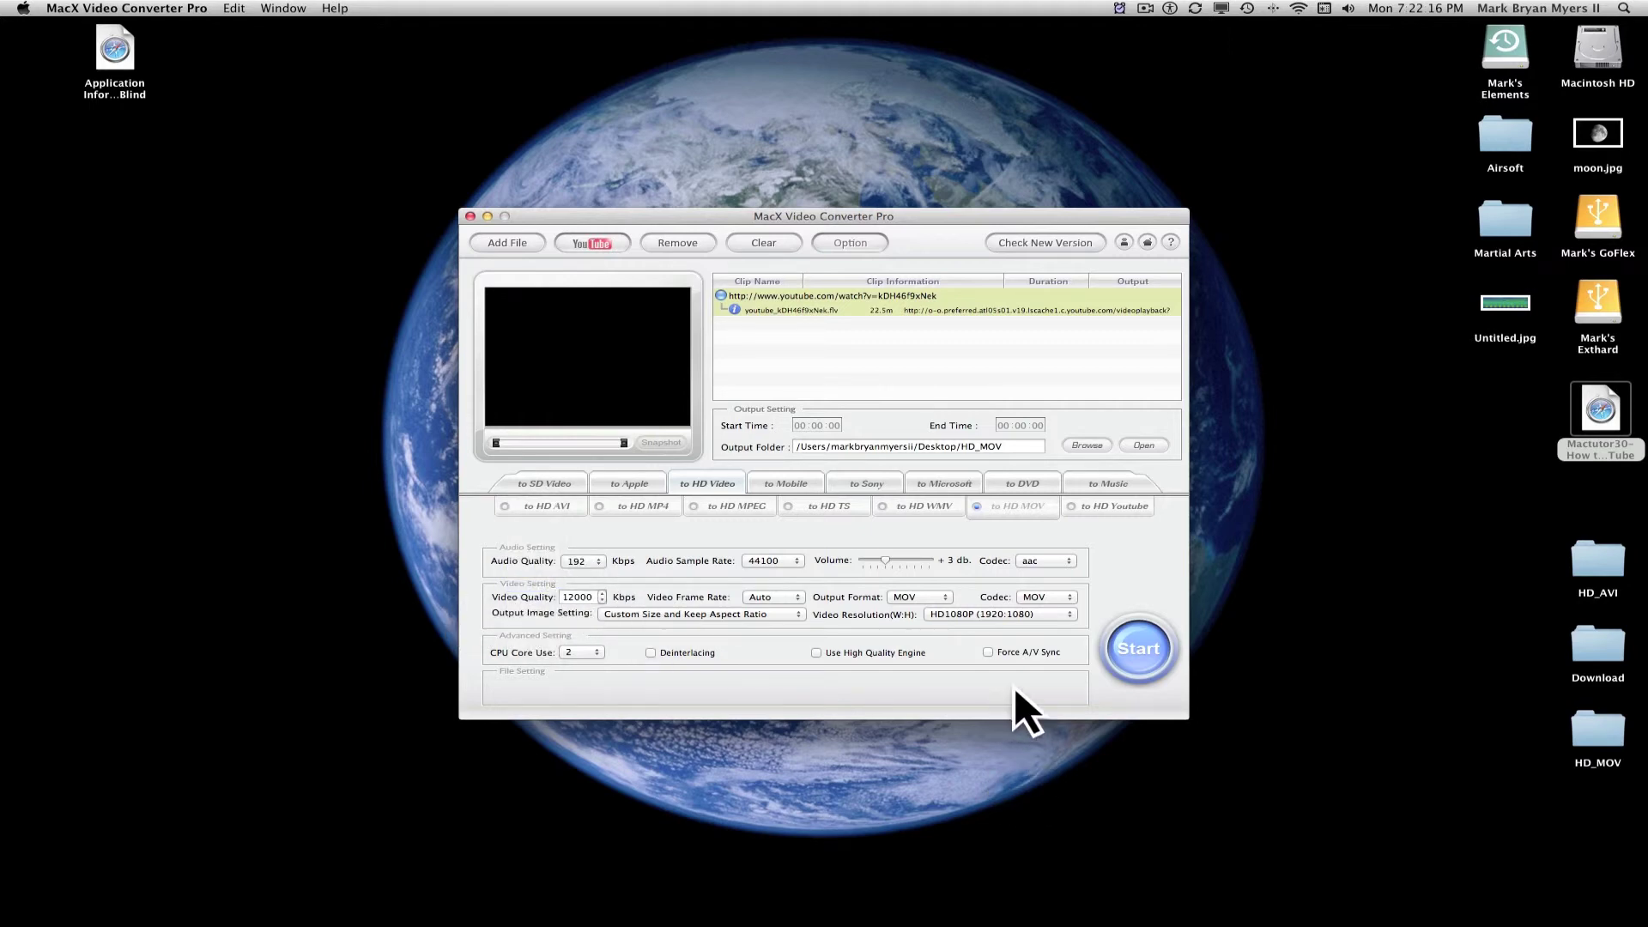
pyautogui.click(1154, 647)
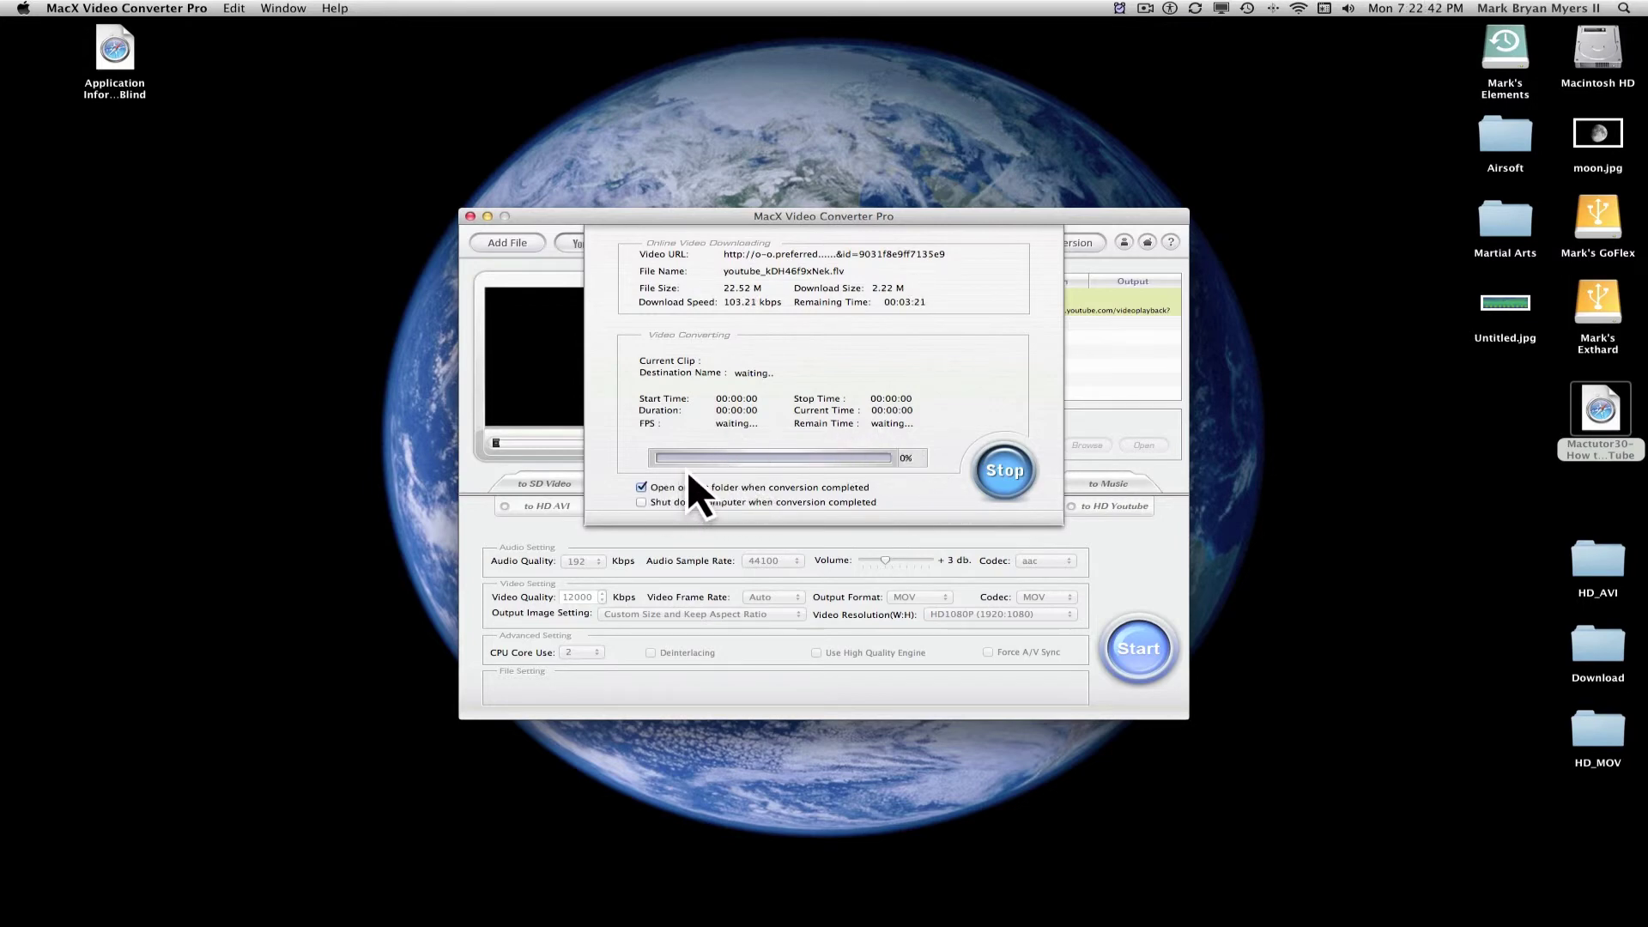
pyautogui.click(1007, 471)
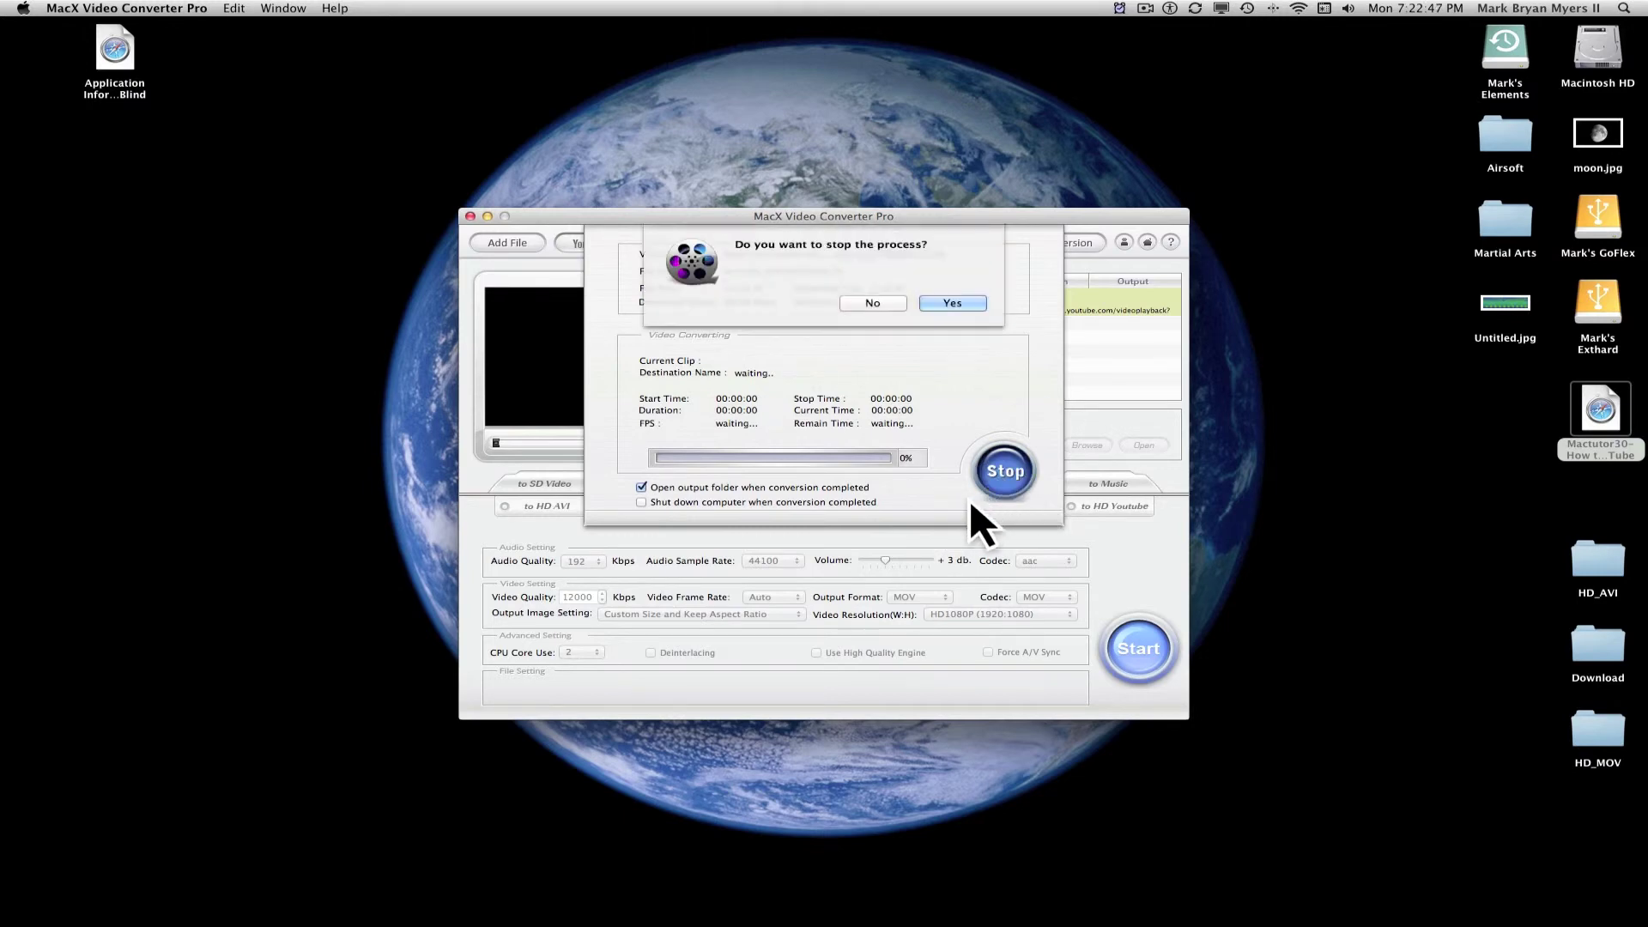
pyautogui.click(937, 300)
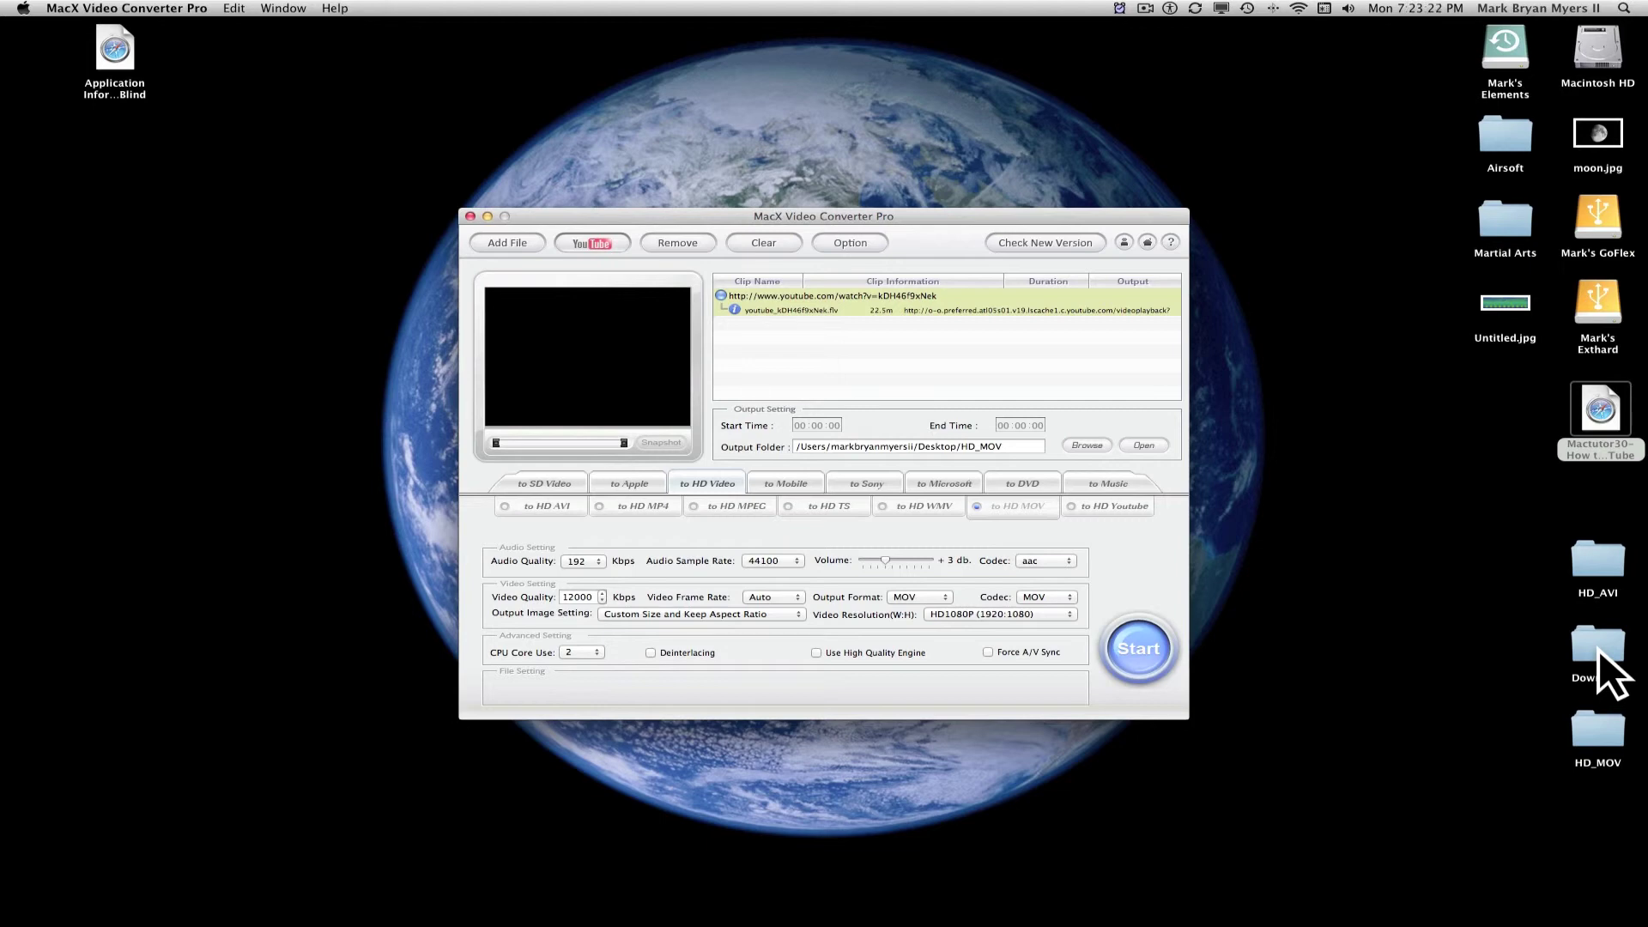
# Open the HD_AVI folder on the Desktop and close it, since it is empty.
pyautogui.click(1600, 554)
pyautogui.doubleClick(1583, 567)
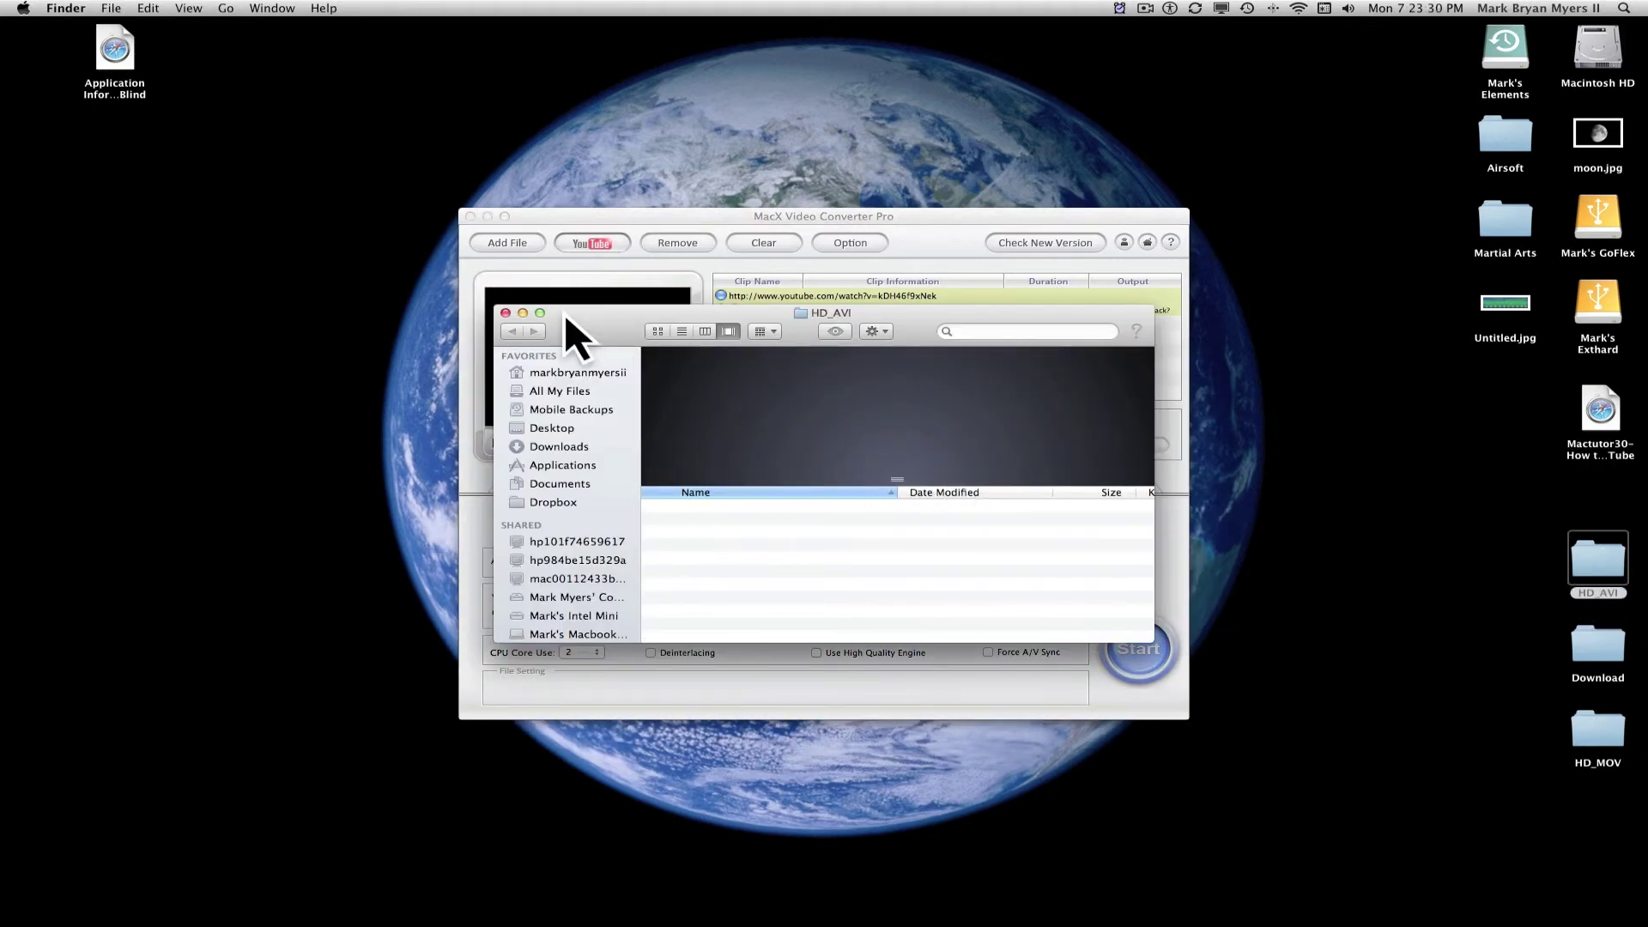
pyautogui.click(506, 313)
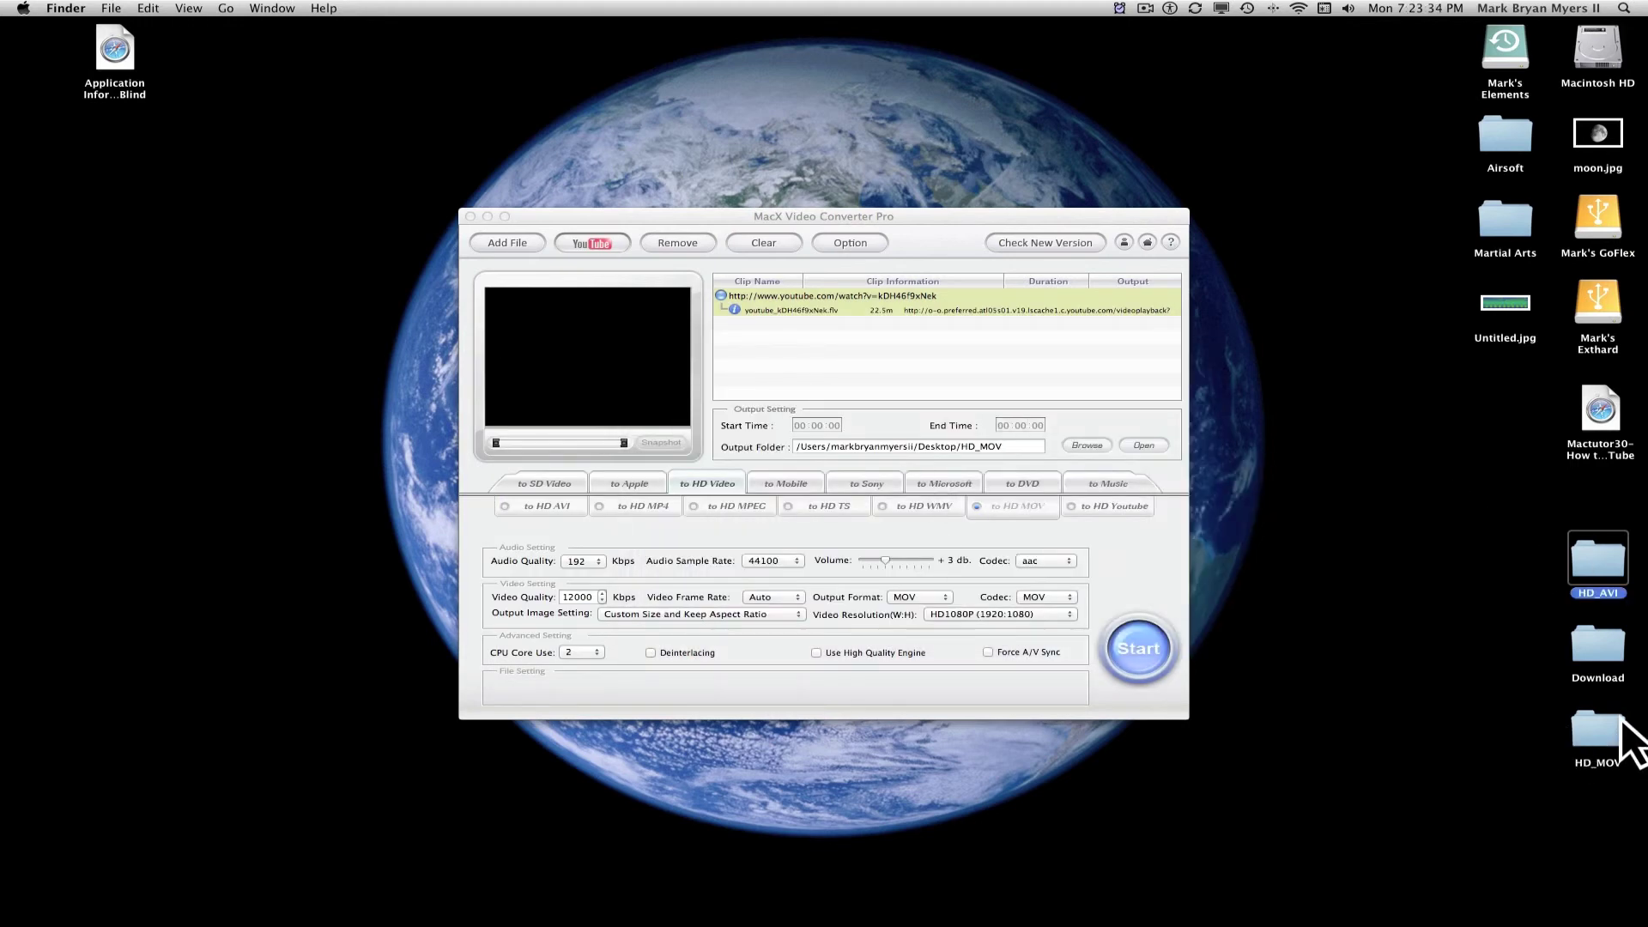
# Open the Desktop HD_MOV folder and play a preview of youtube_kDH46f9xNek.mov.
pyautogui.doubleClick(1602, 739)
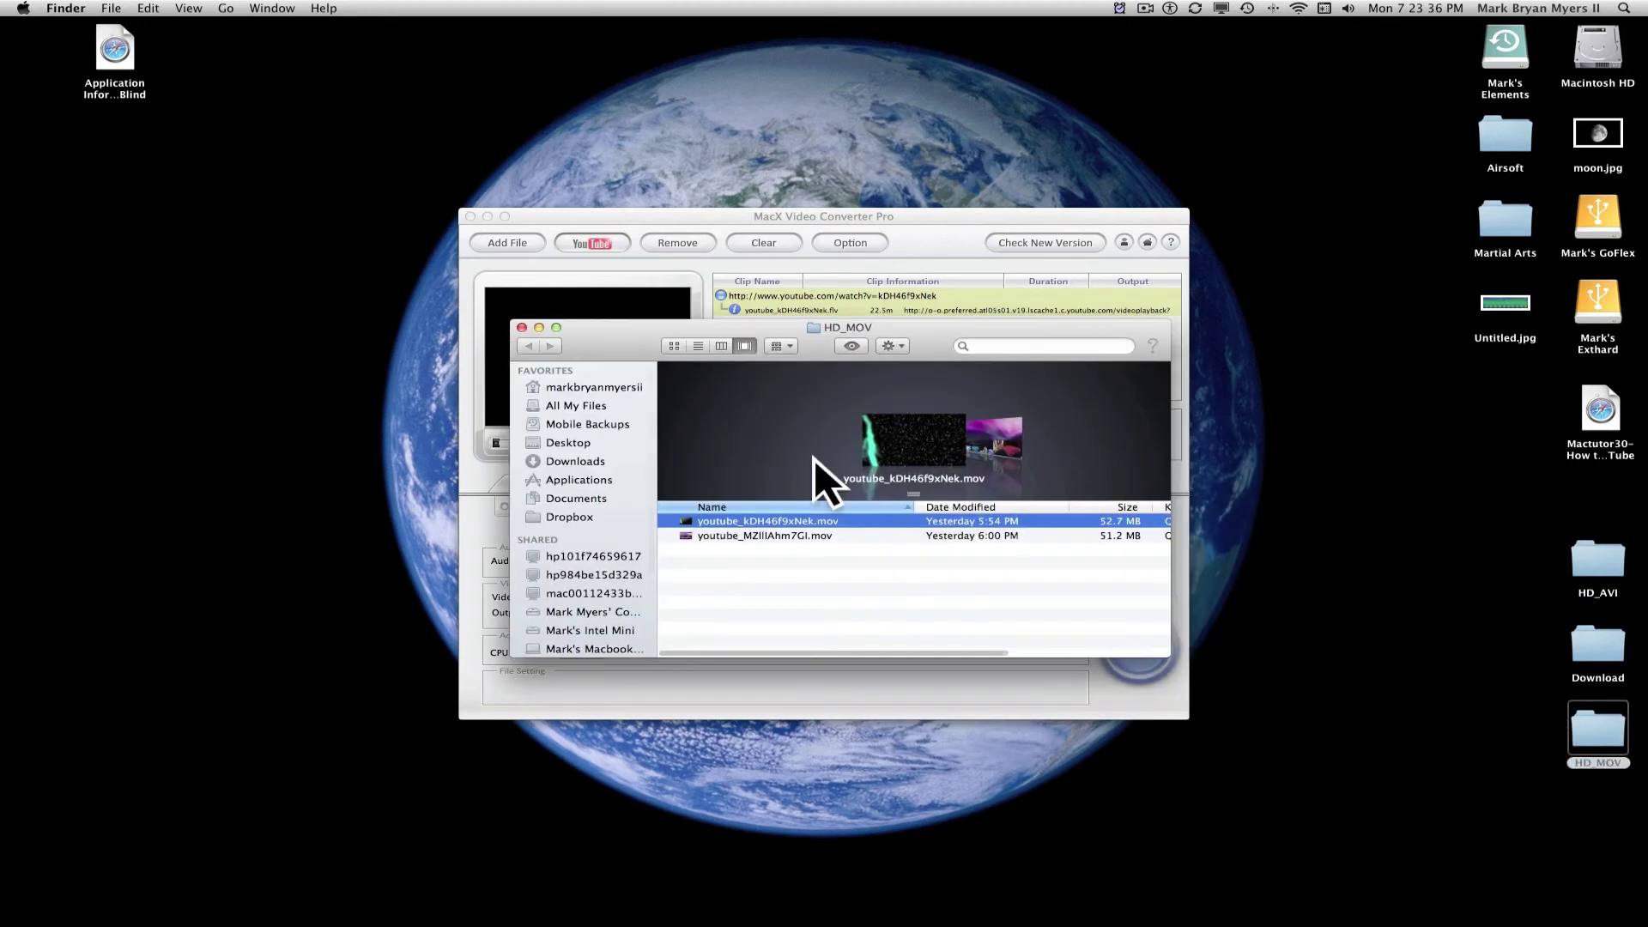
pyautogui.click(997, 431)
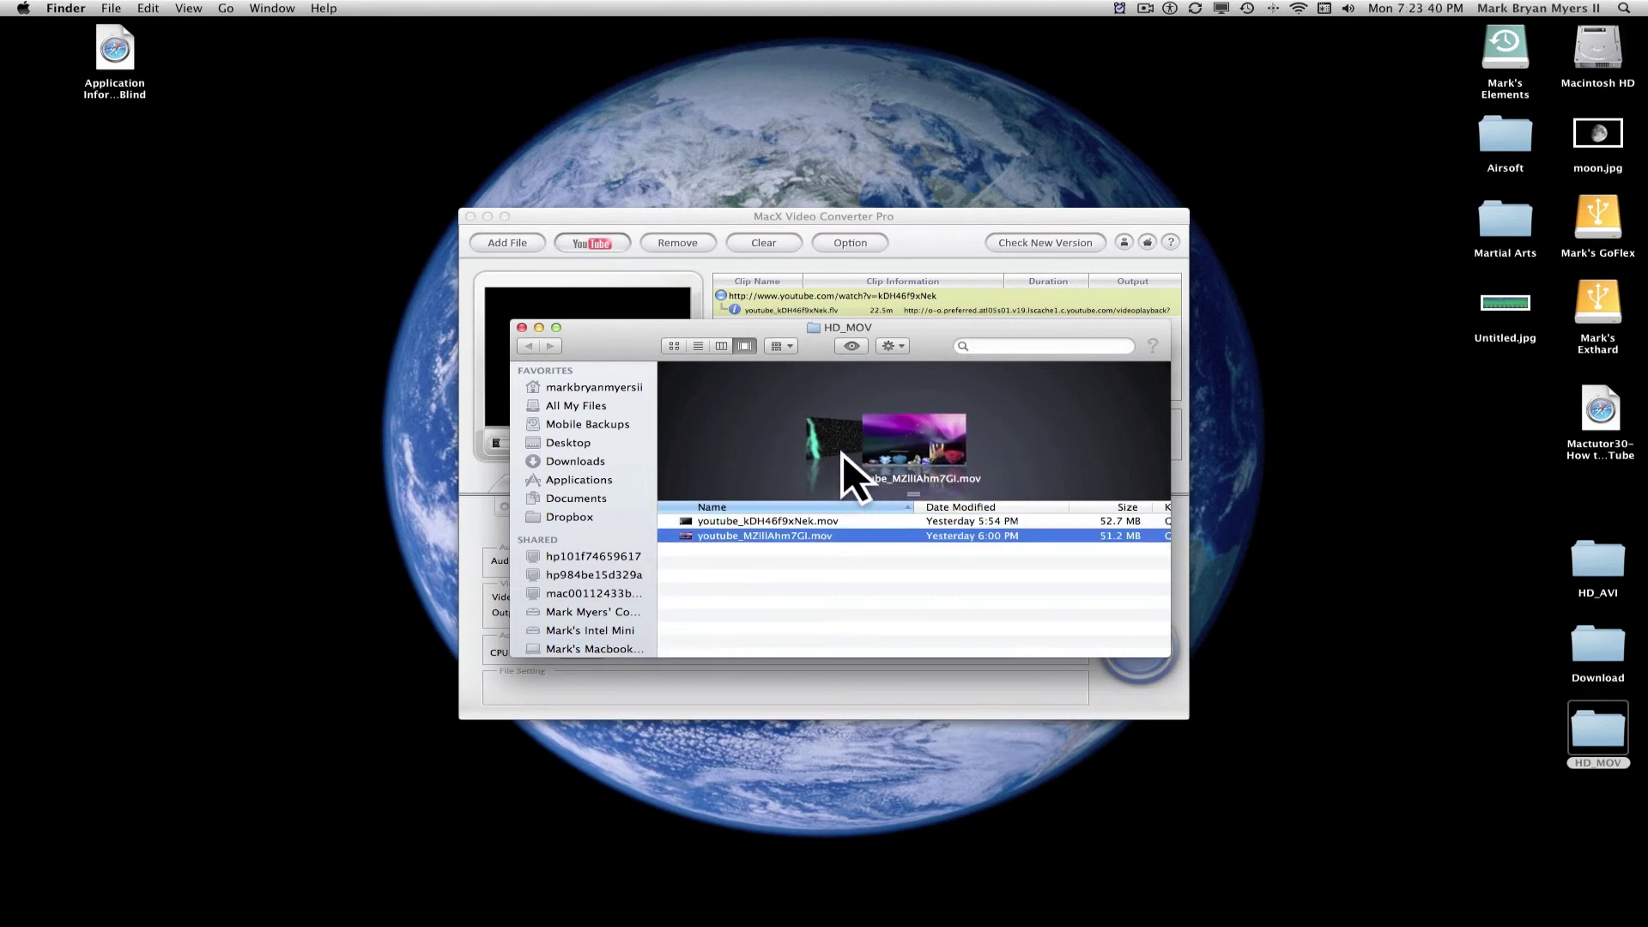
pyautogui.moveTo(922, 430)
pyautogui.click(836, 443)
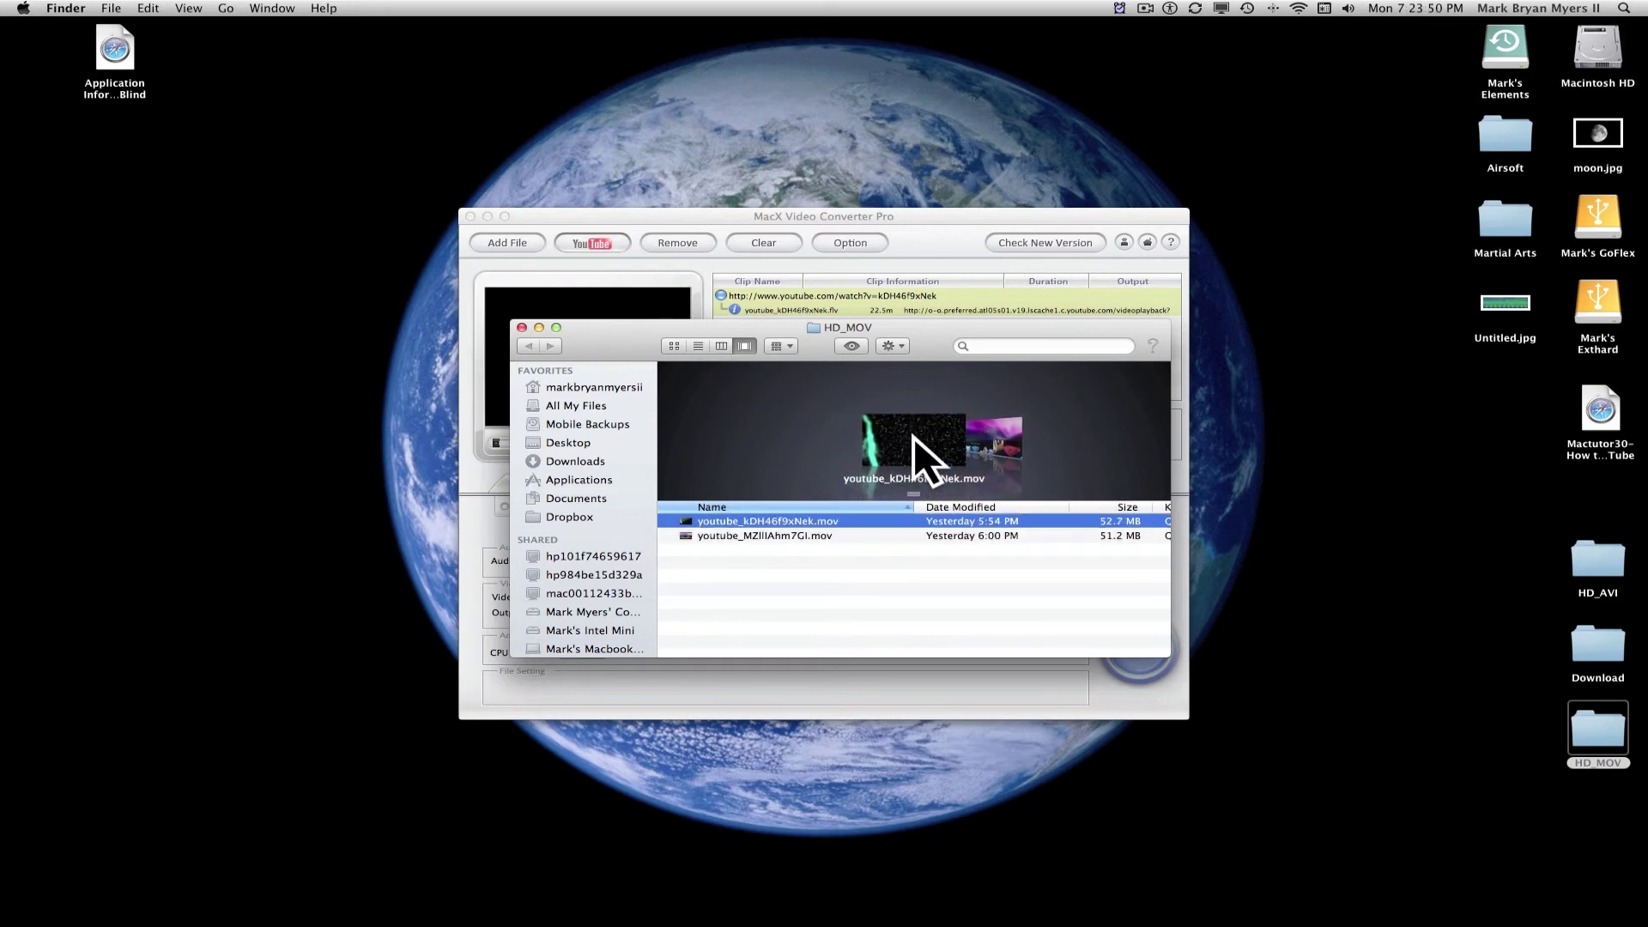
pyautogui.click(913, 439)
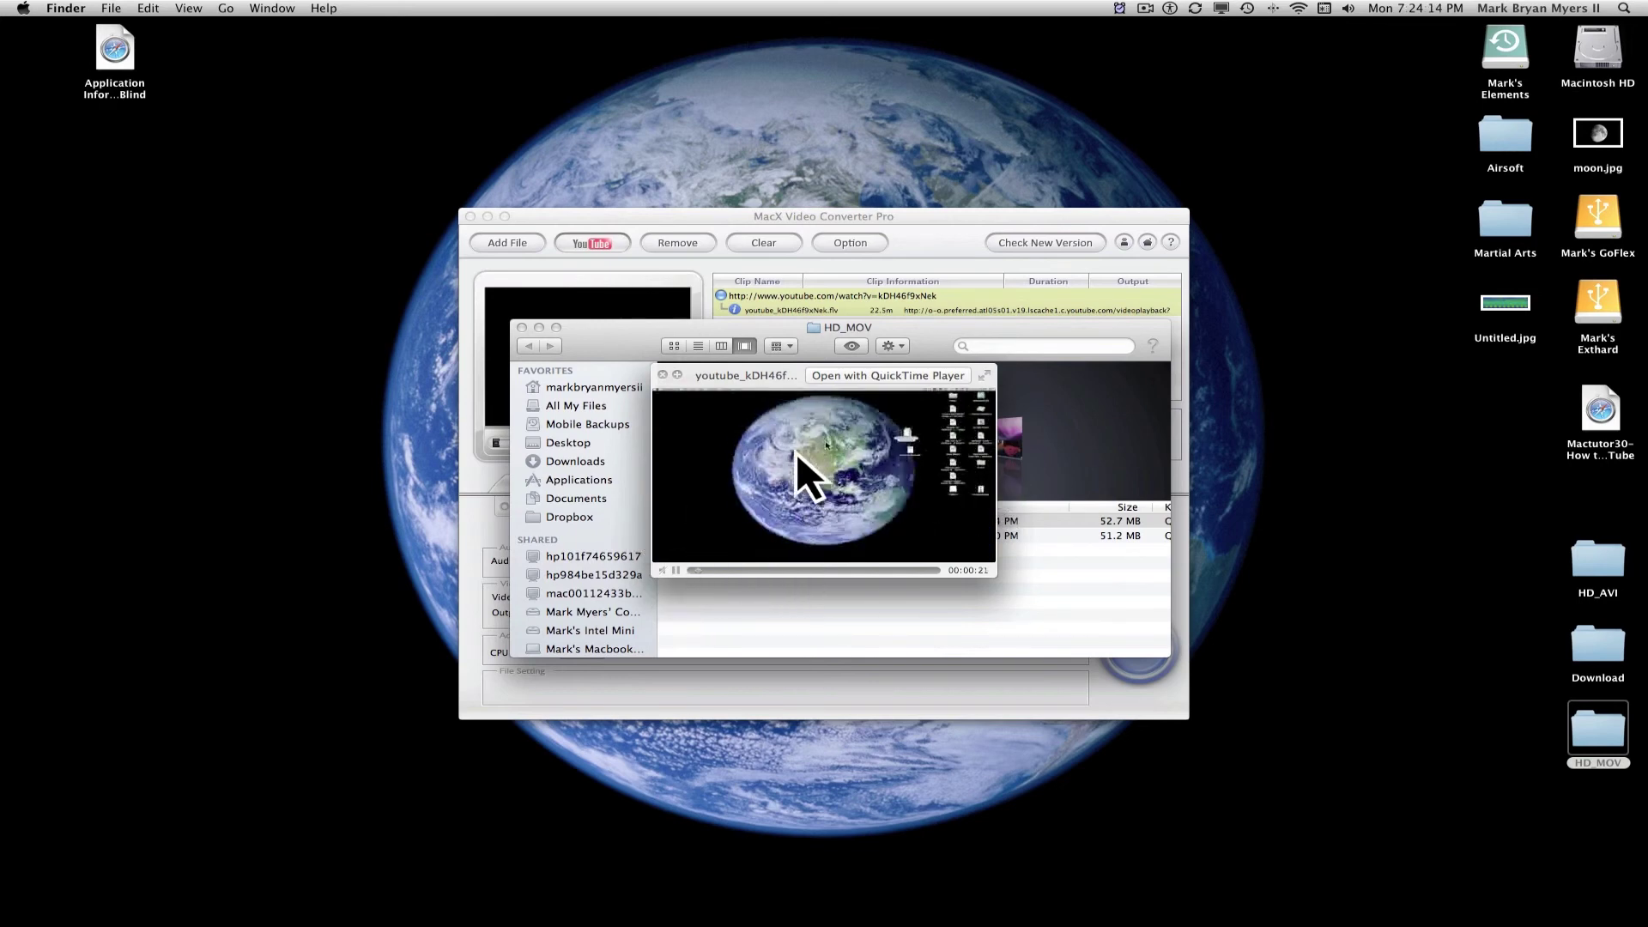
# Close the movie preview and minimize the HD_MOV folder window.
pyautogui.click(664, 375)
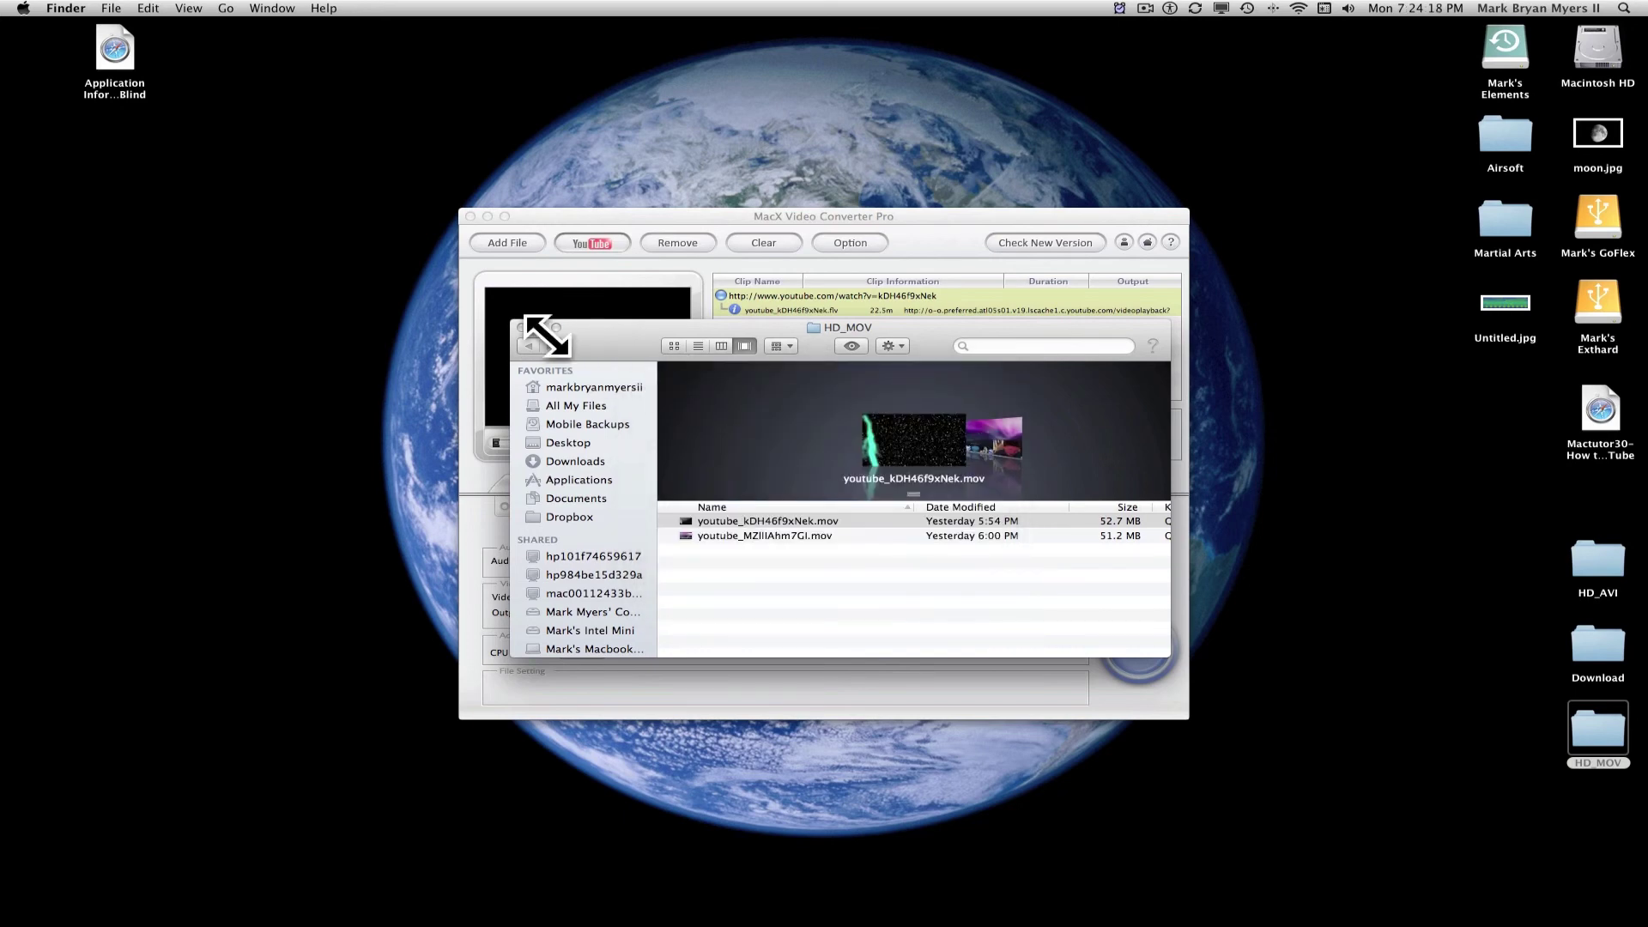
pyautogui.press('Down')
pyautogui.press('super+m')
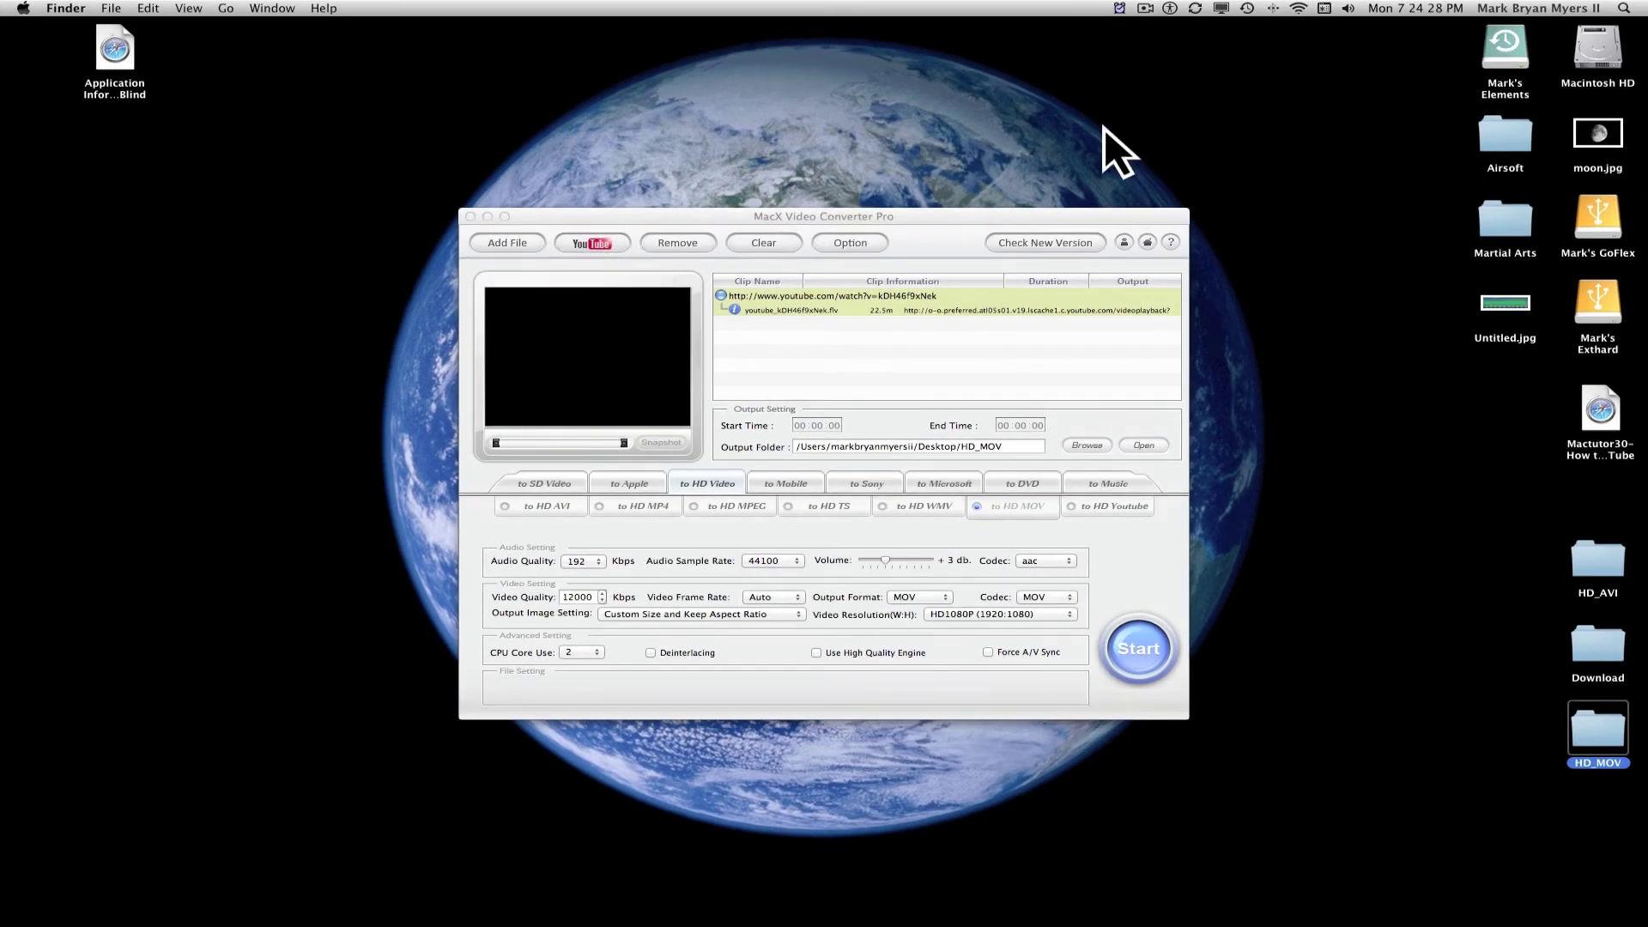
pyautogui.click(1145, 8)
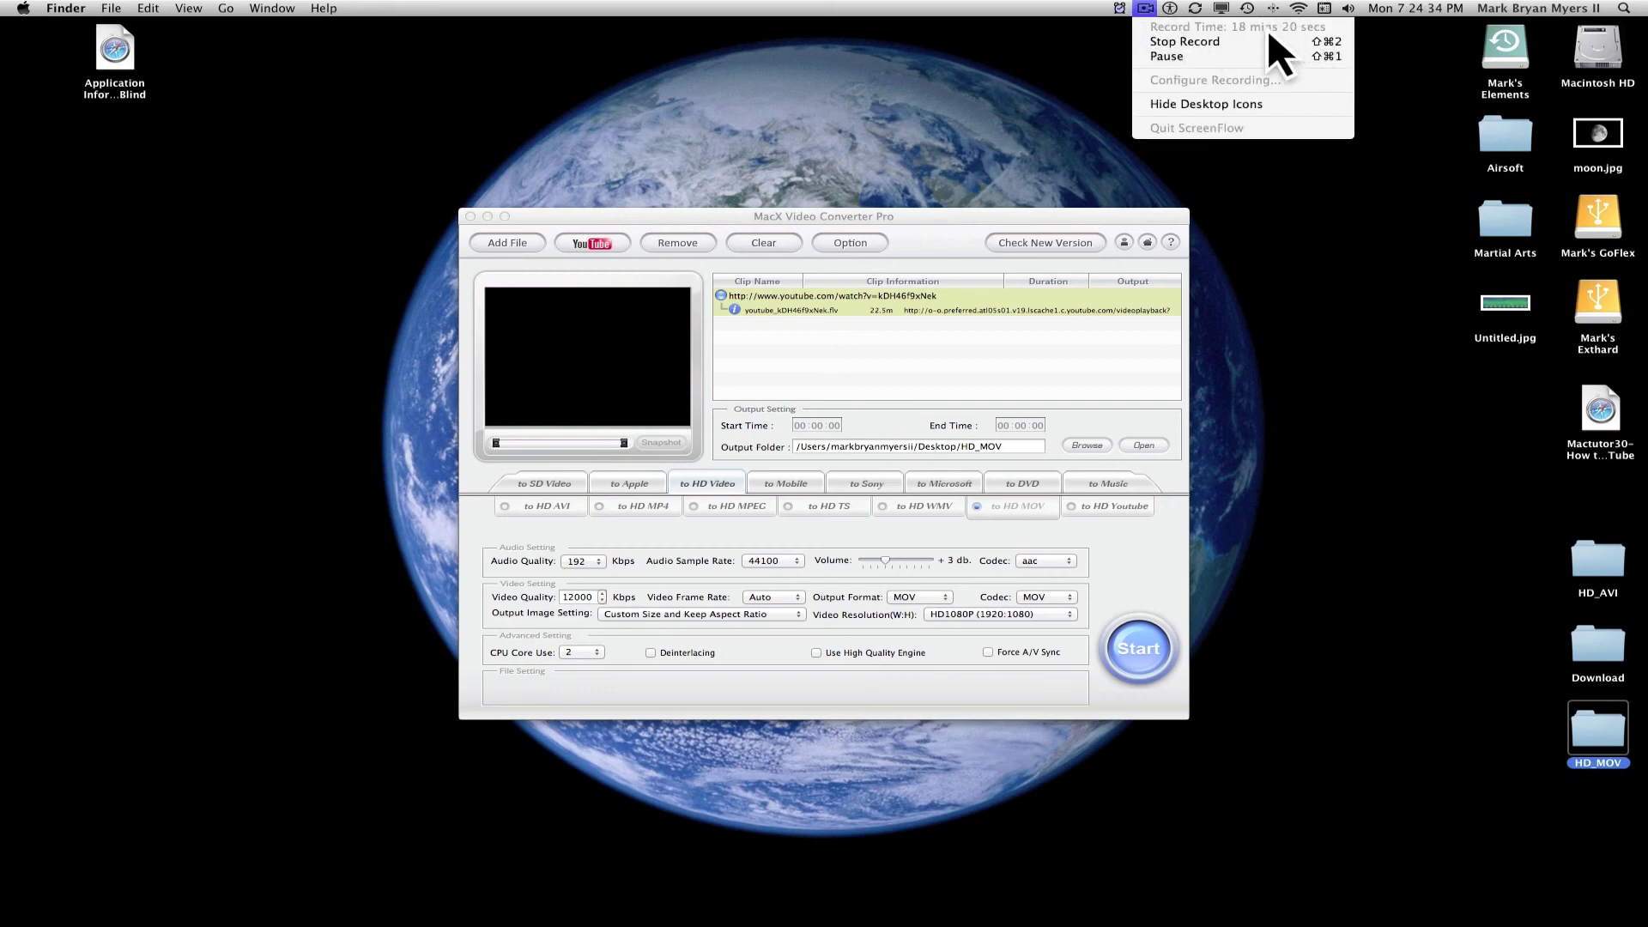
pyautogui.click(1099, 74)
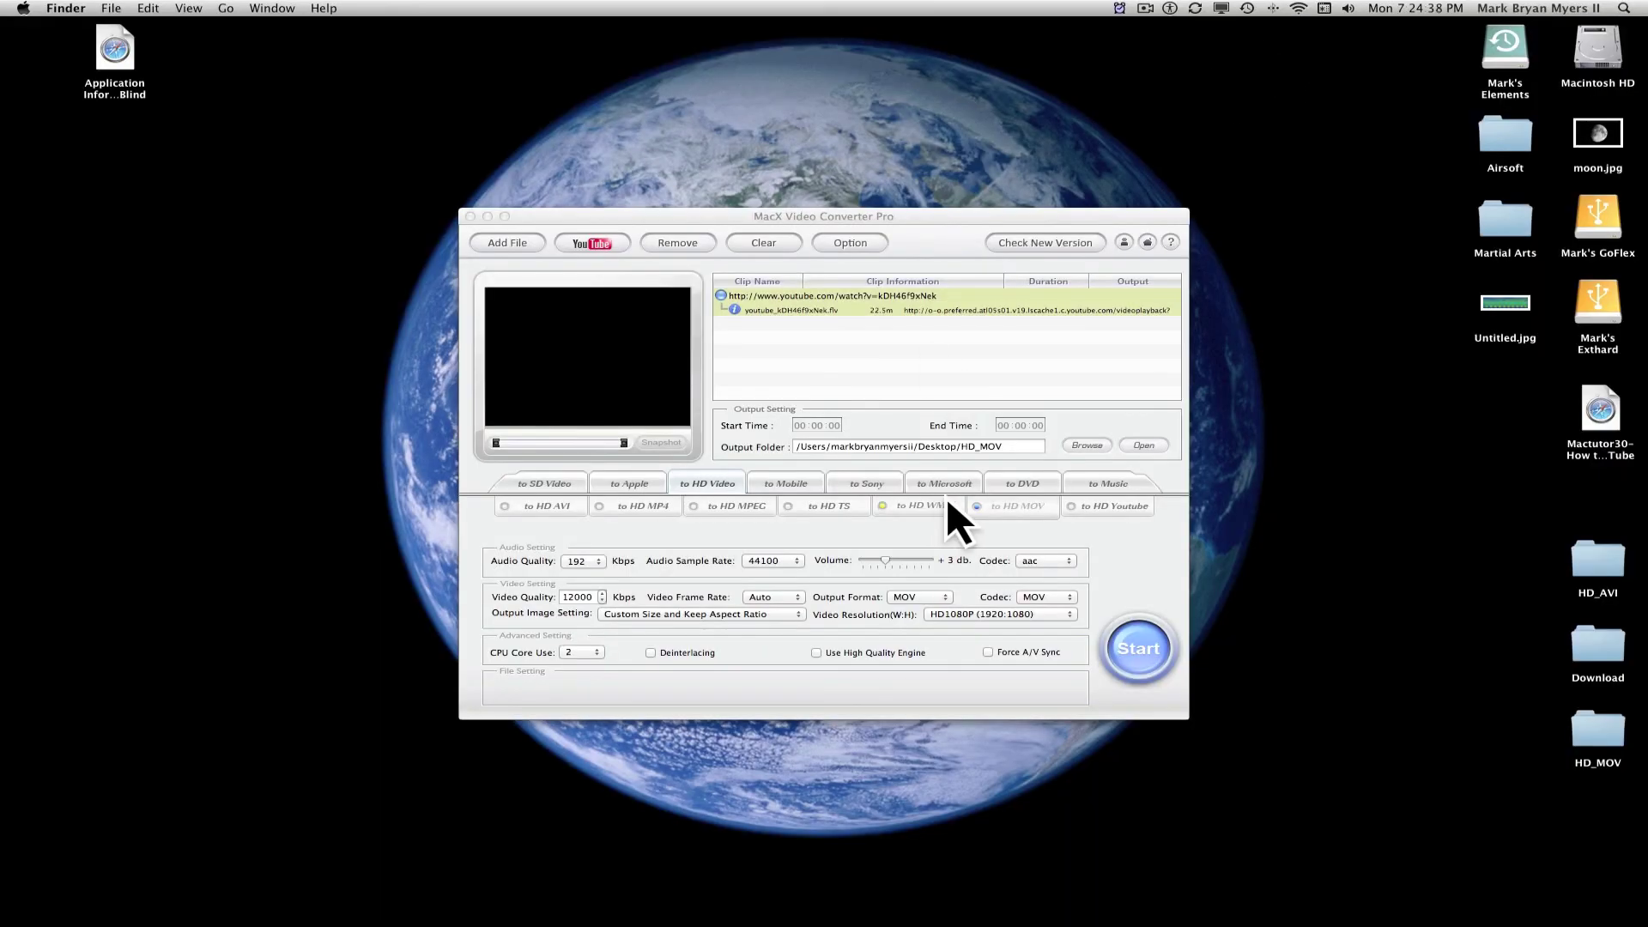